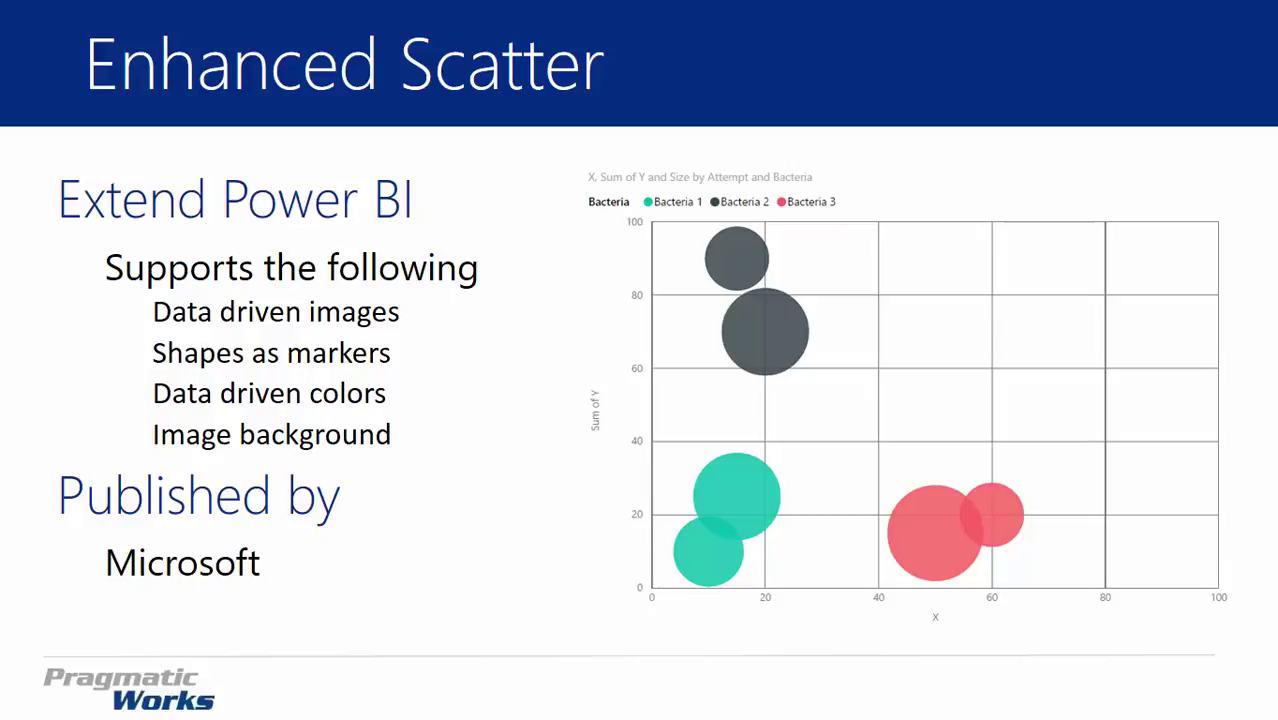
key("Right")
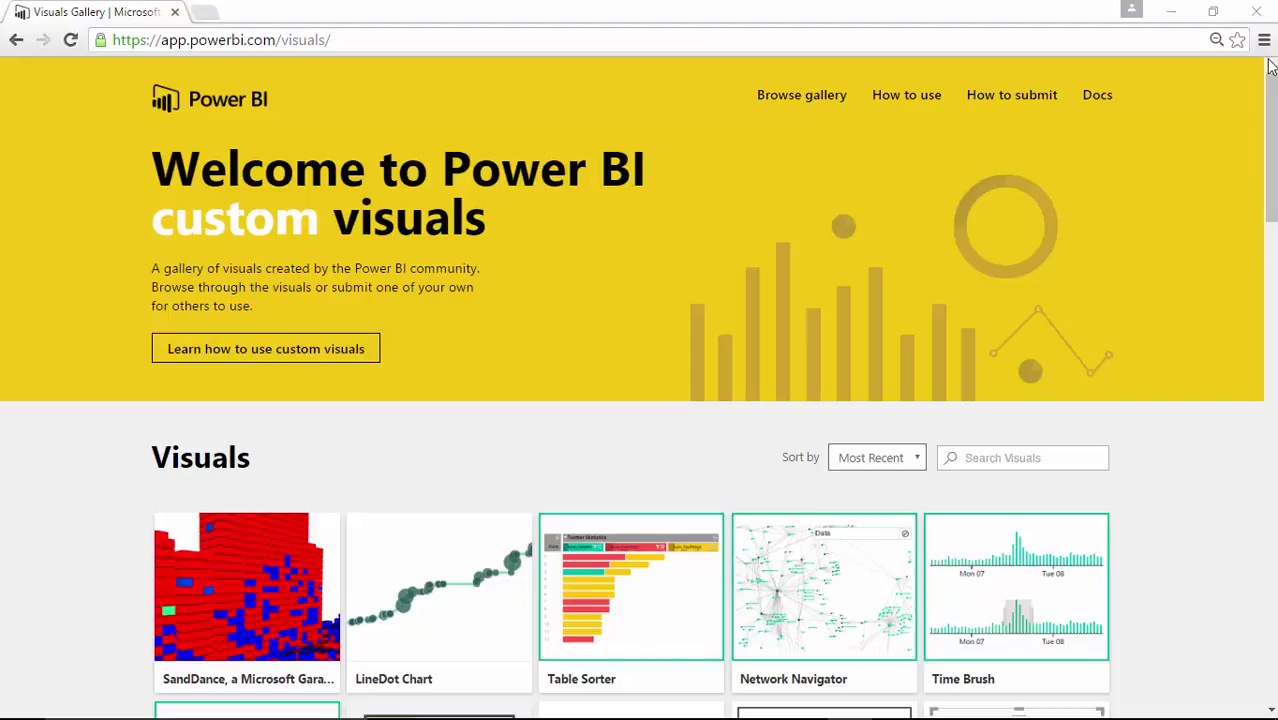
- Find EnhancedScatter in the custom visuals gallery, view its description and download options, and close its details
left_click_drag(1268, 104, 1268, 484)
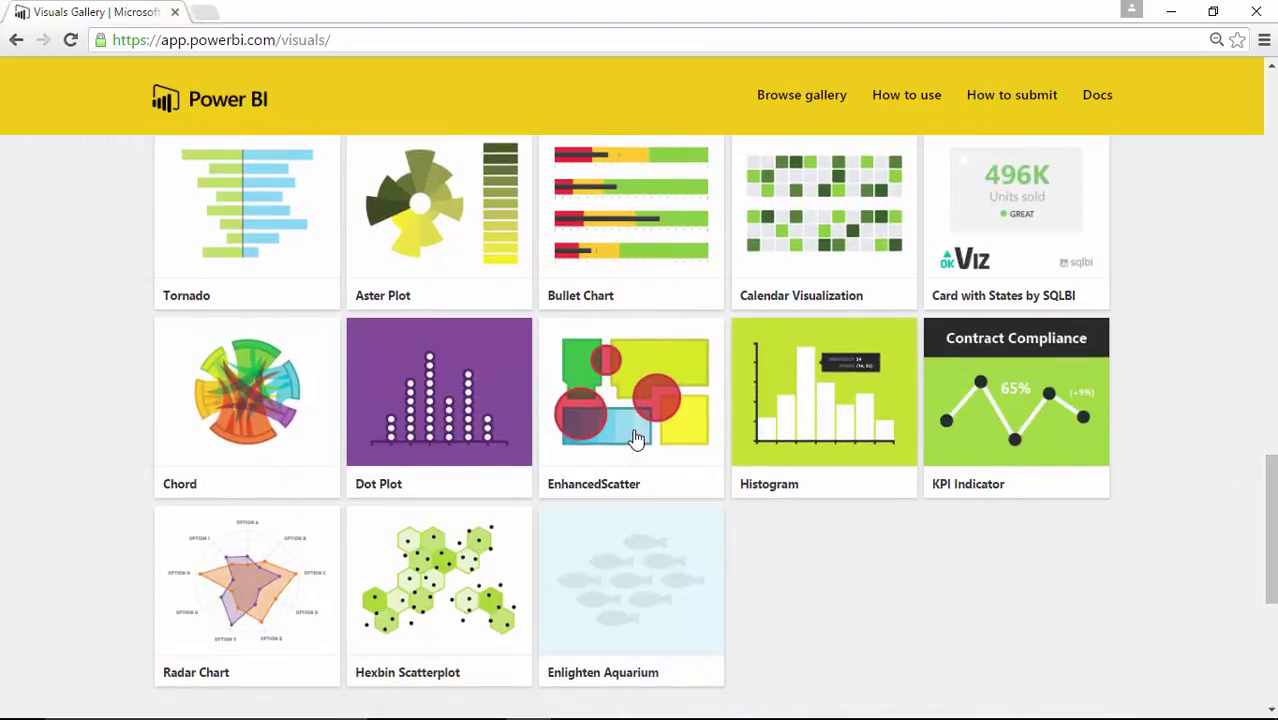
left_click(634, 440)
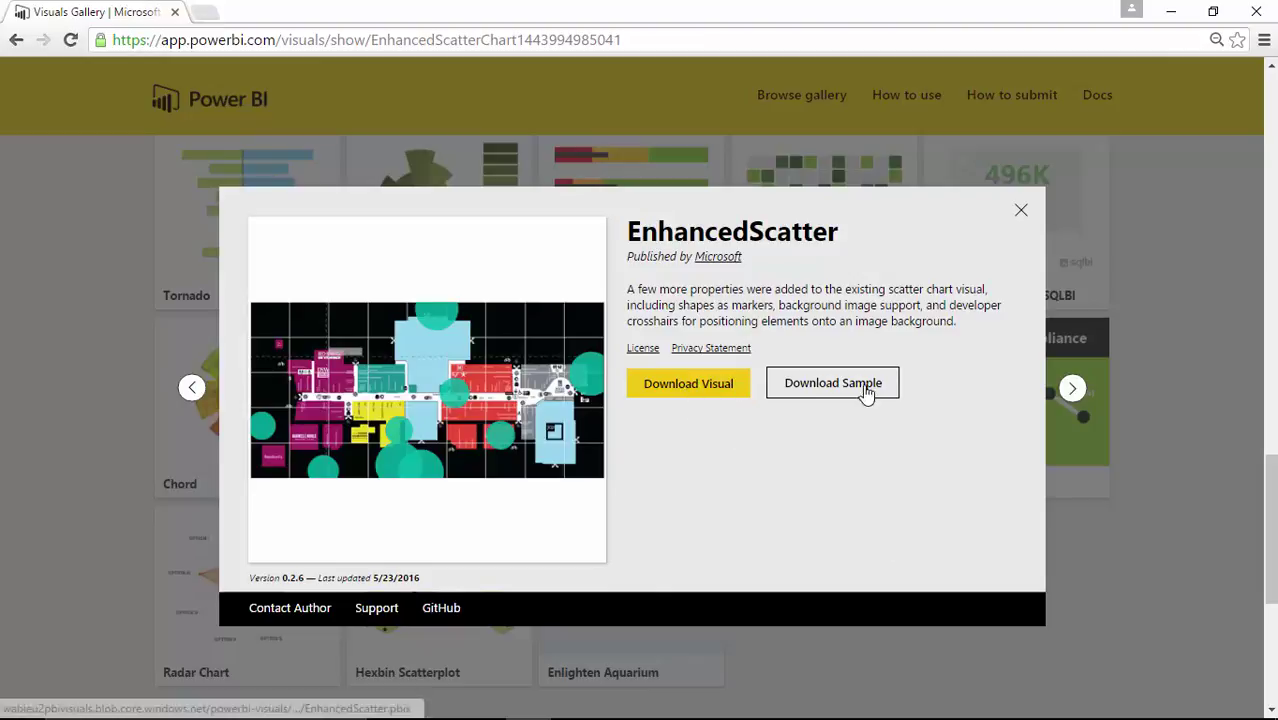
left_click(1022, 212)
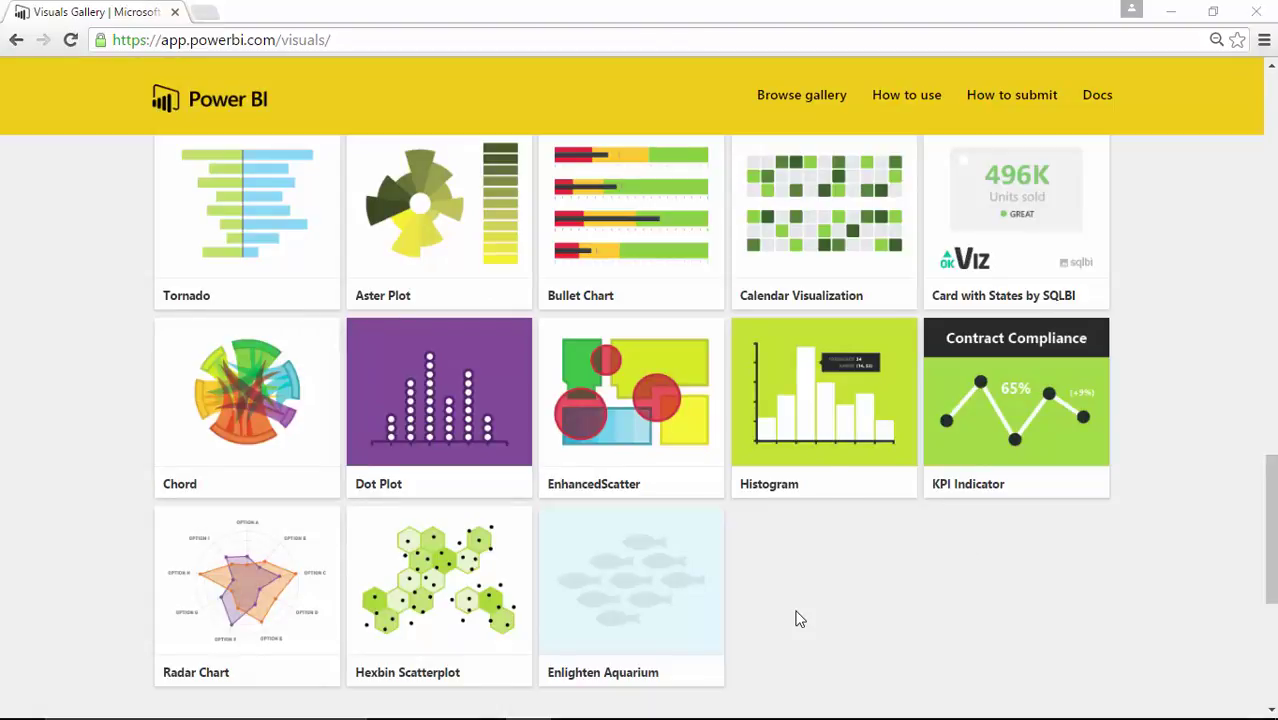
- Switch to Power BI Desktop and connect to the Excel workbook Alexa Data.xlsx in the Data folder of Power BI Custom Visuals
key("alt+Tab")
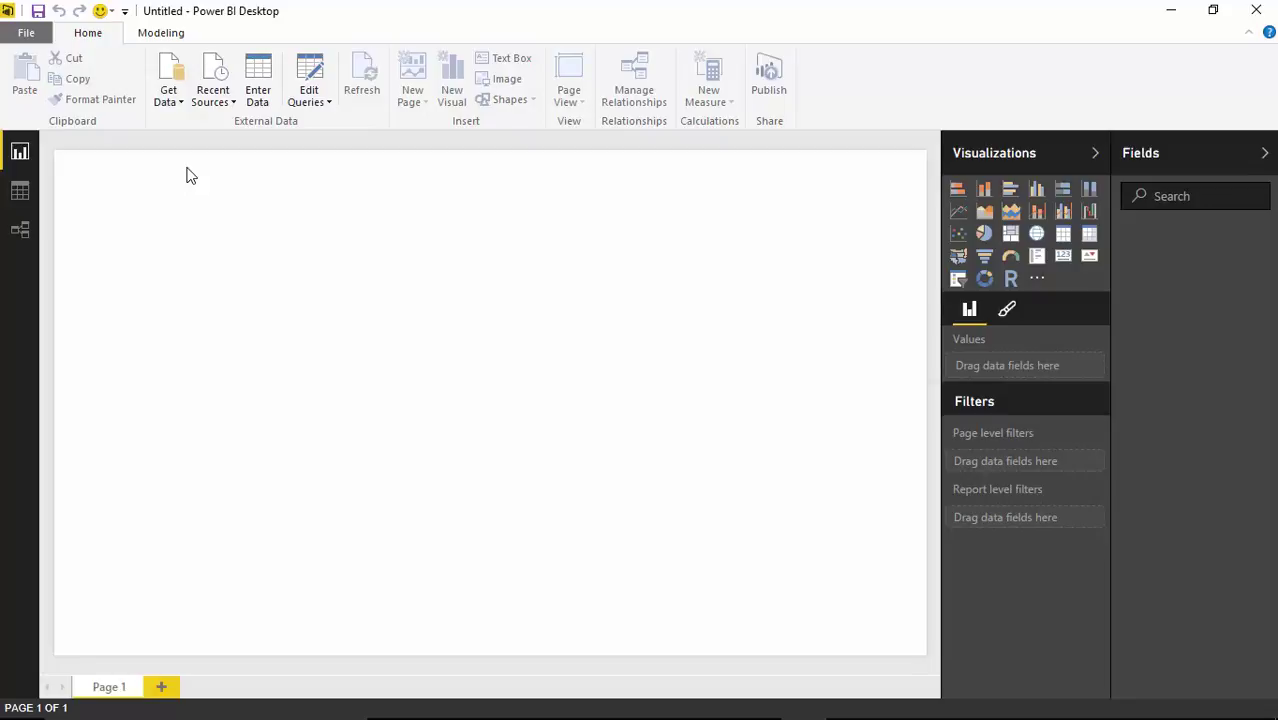
left_click(168, 98)
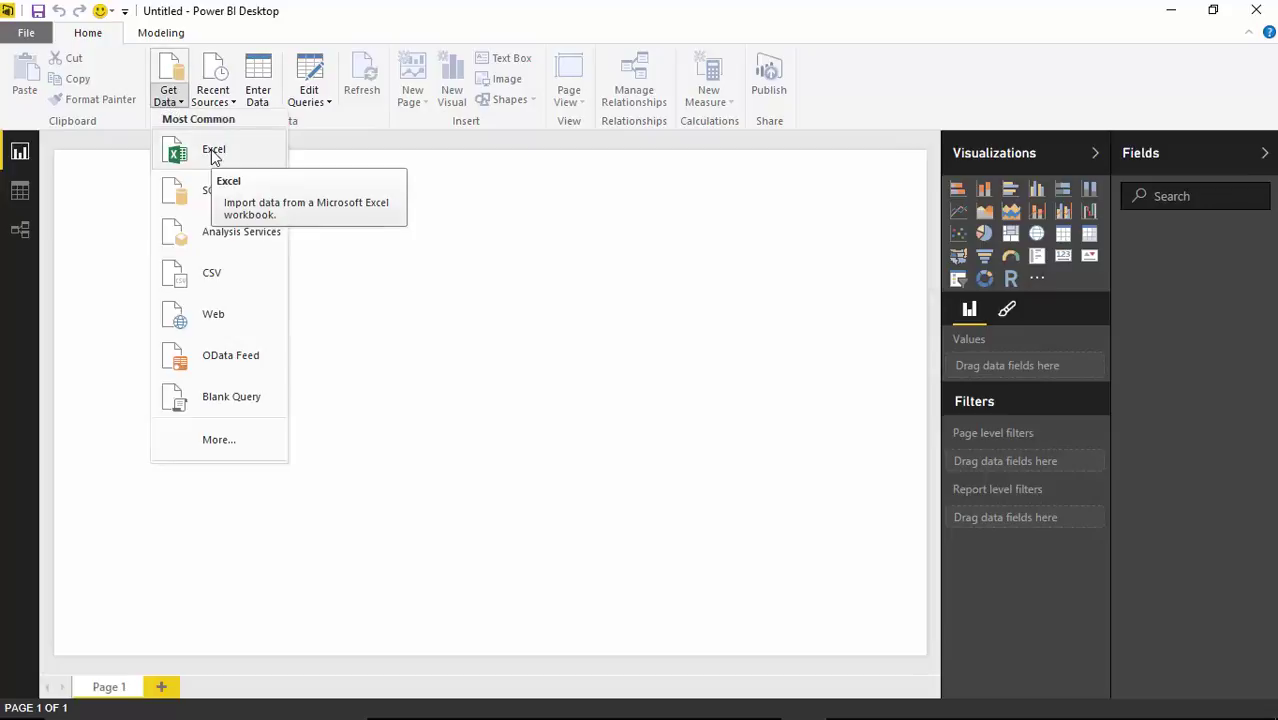
left_click(213, 155)
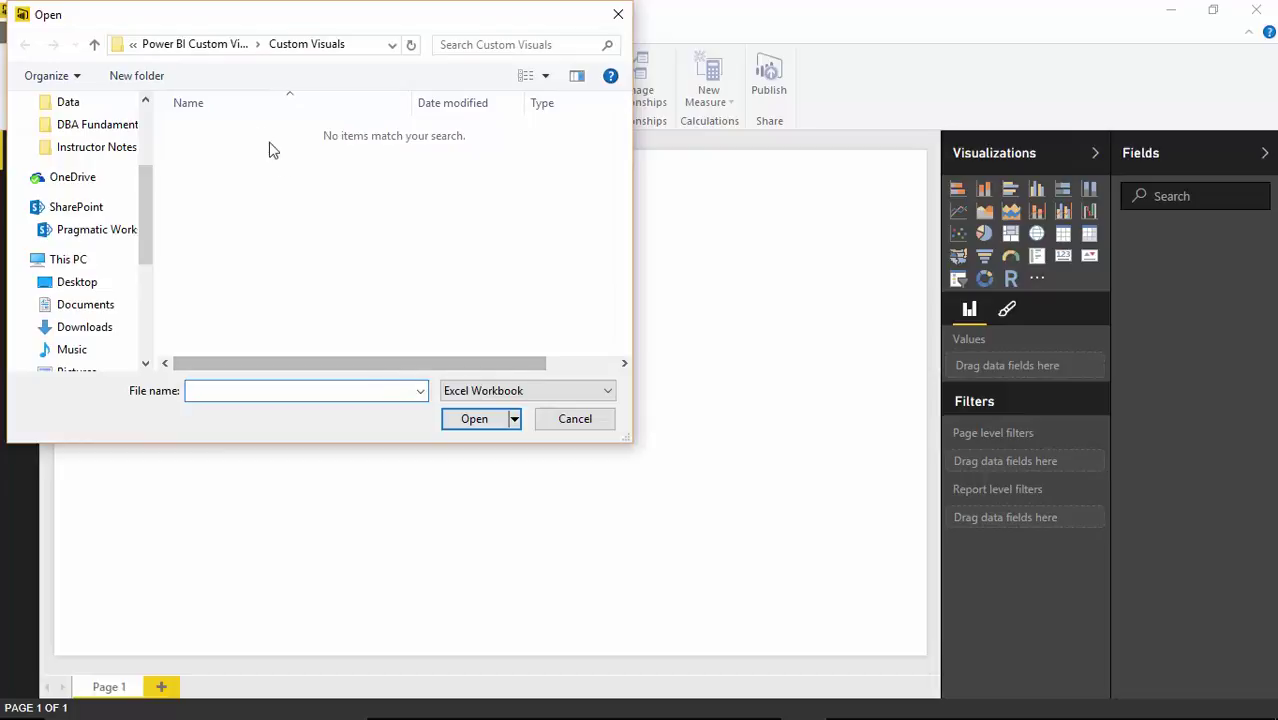
left_click(205, 45)
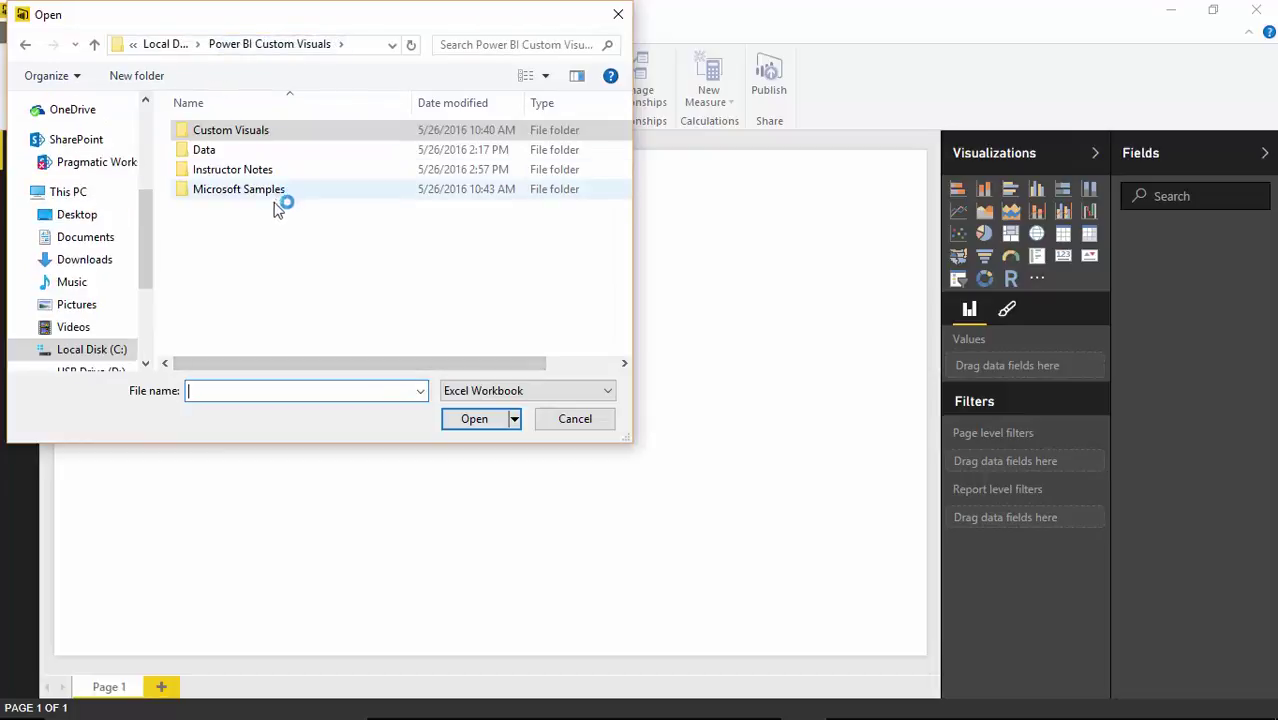
double_click(210, 152)
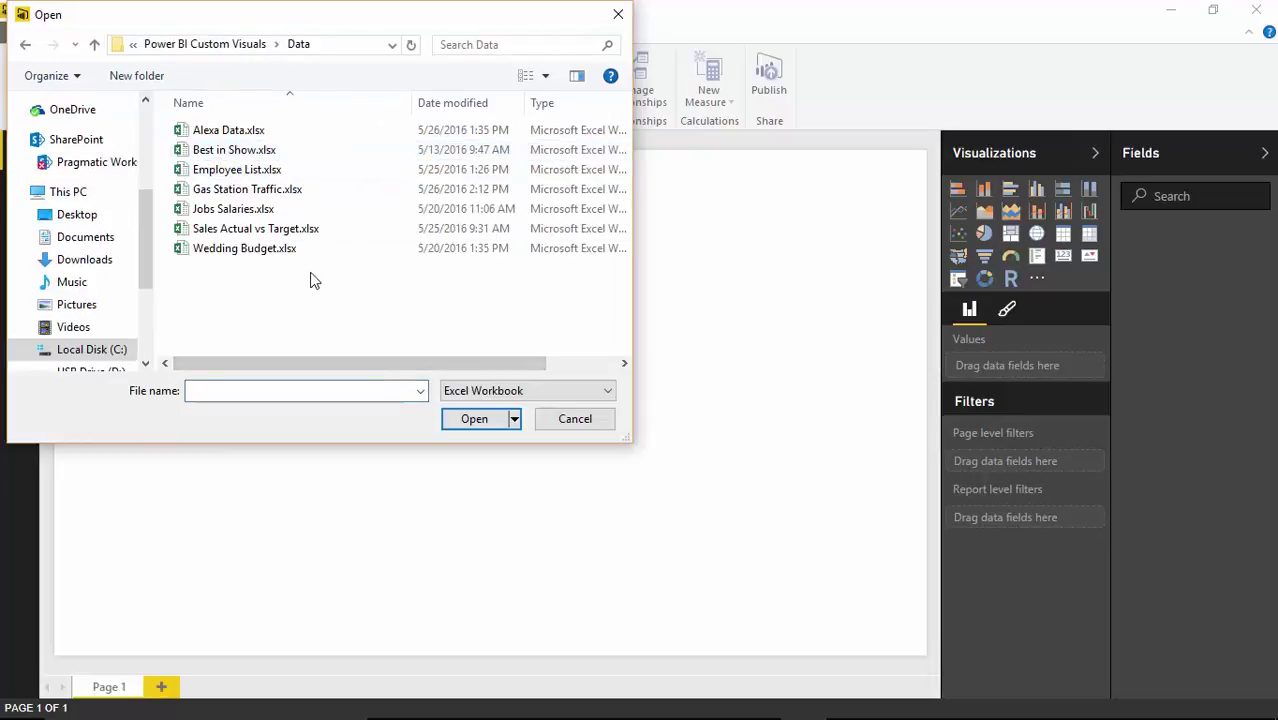
left_click(232, 130)
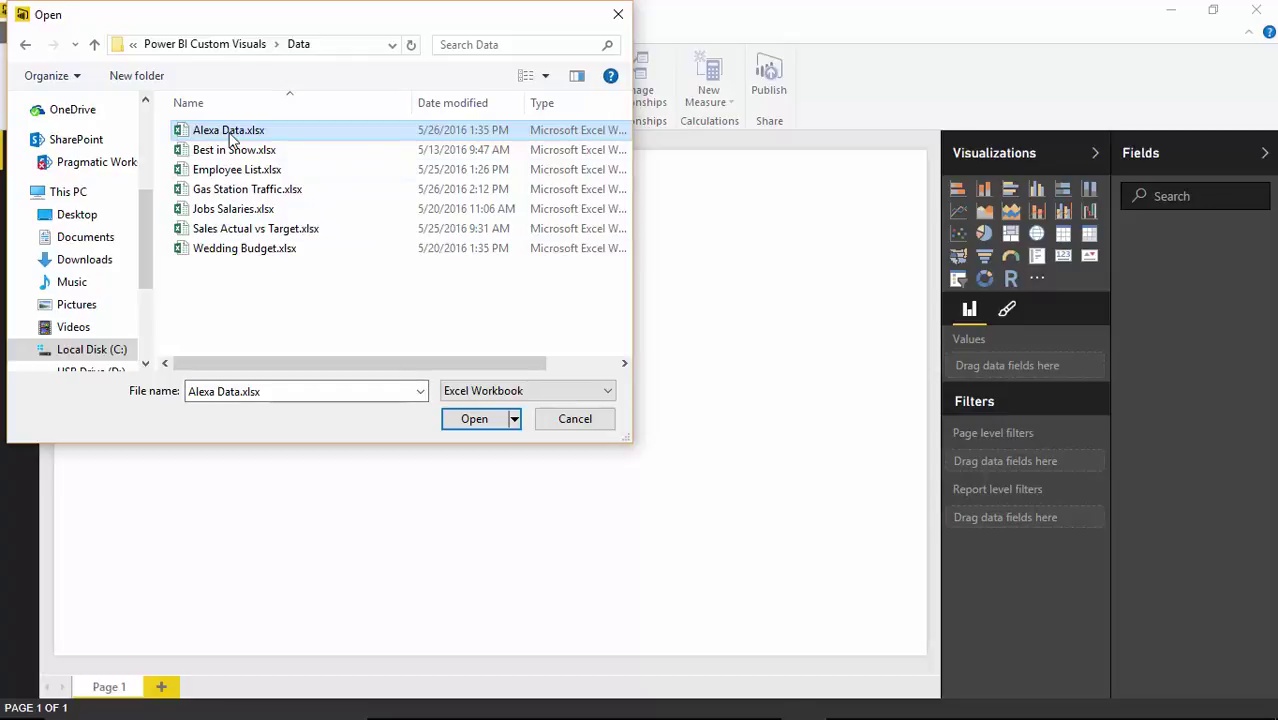
left_click(474, 419)
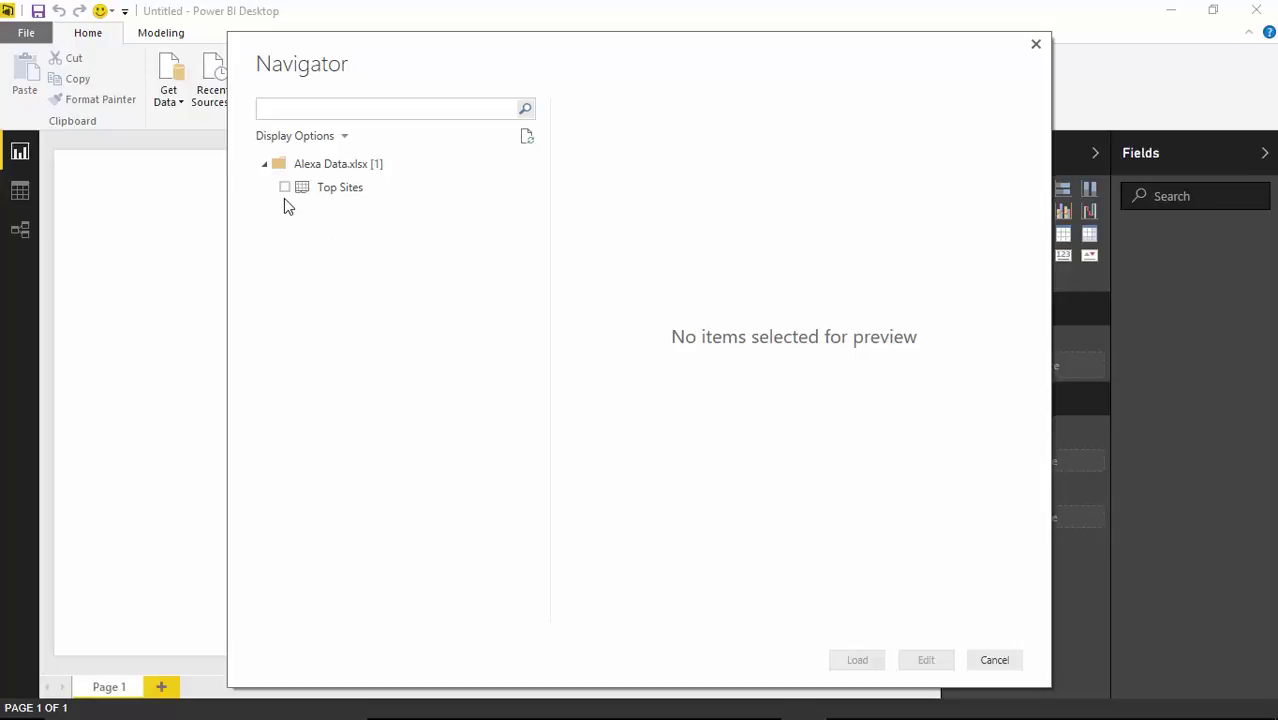
- Load the Top Sites table from the Alexa Data.xlsx workbook into the report
left_click(316, 192)
left_click(284, 189)
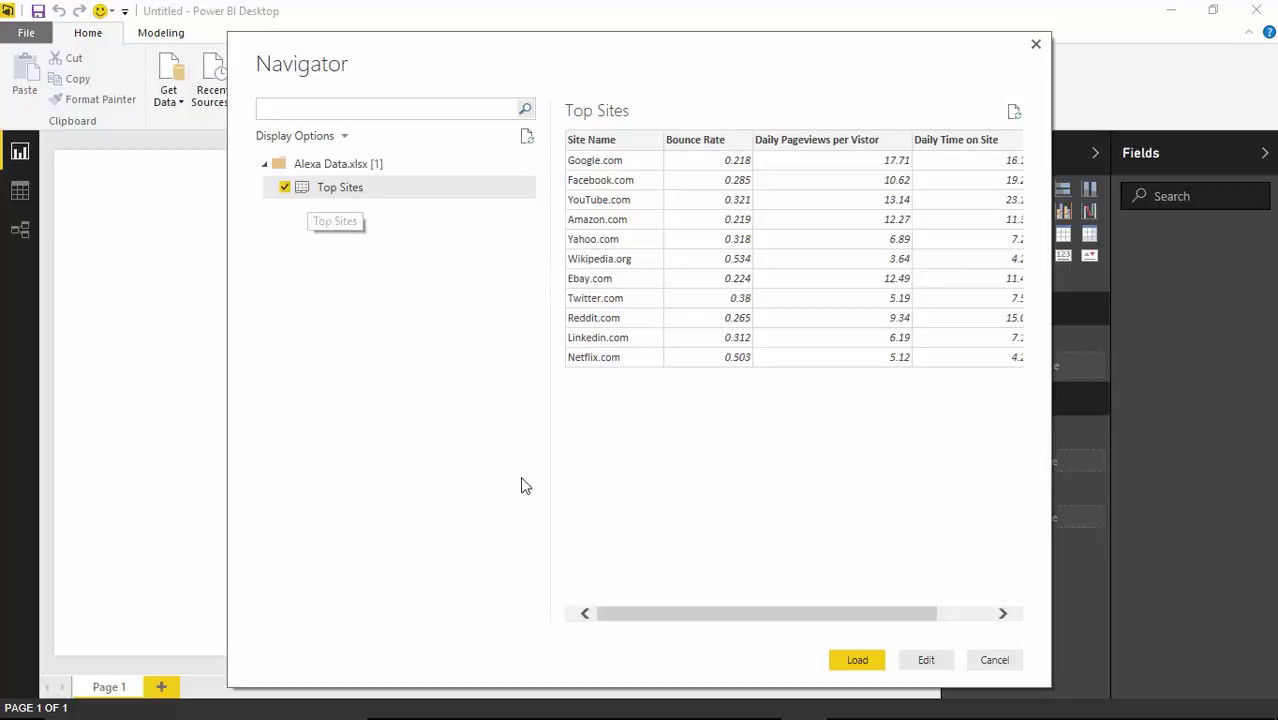
left_click(860, 664)
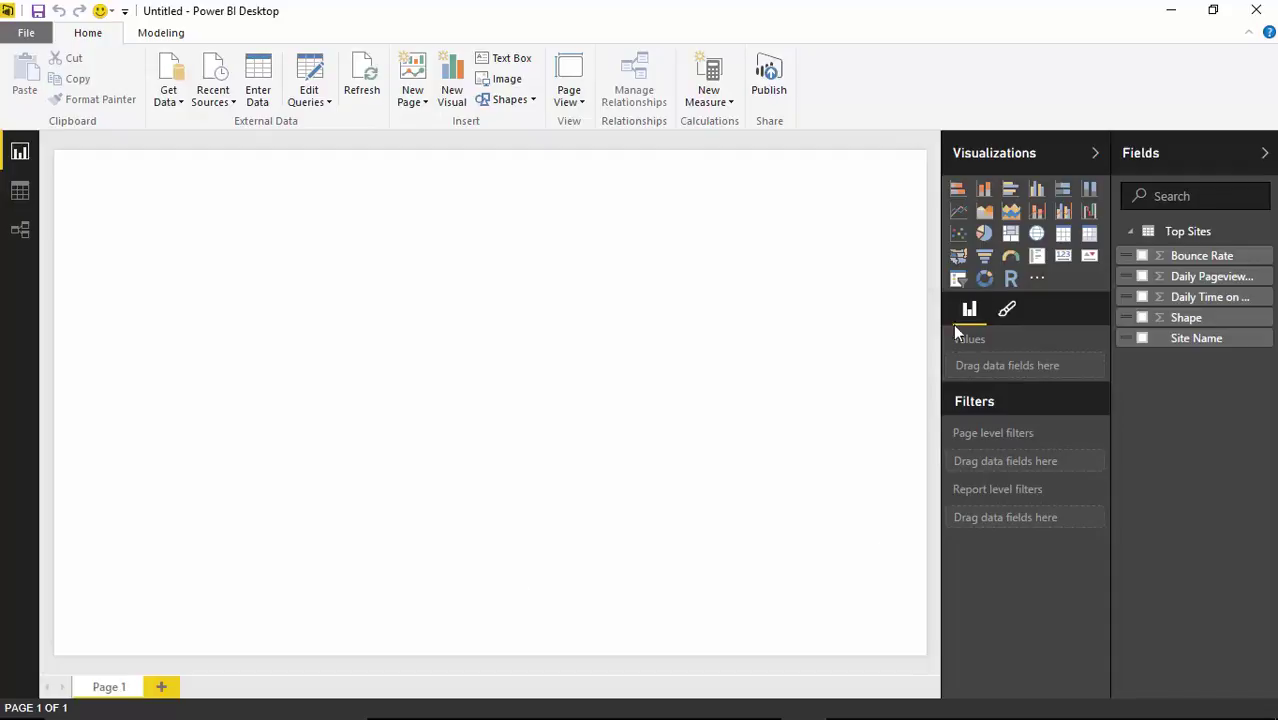
- Import the custom visual EnhancedScatterChart.0.2.6.pbiviz from the Custom Visuals folder into the report
left_click(1036, 282)
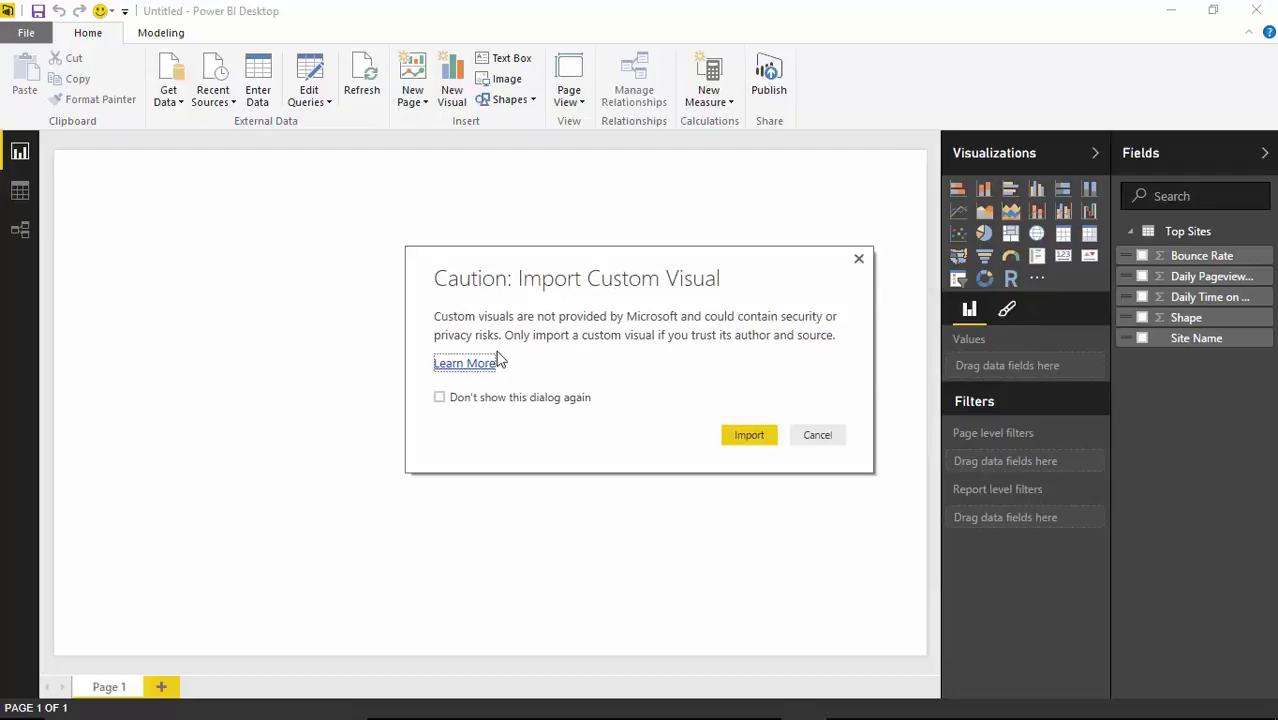
left_click(745, 436)
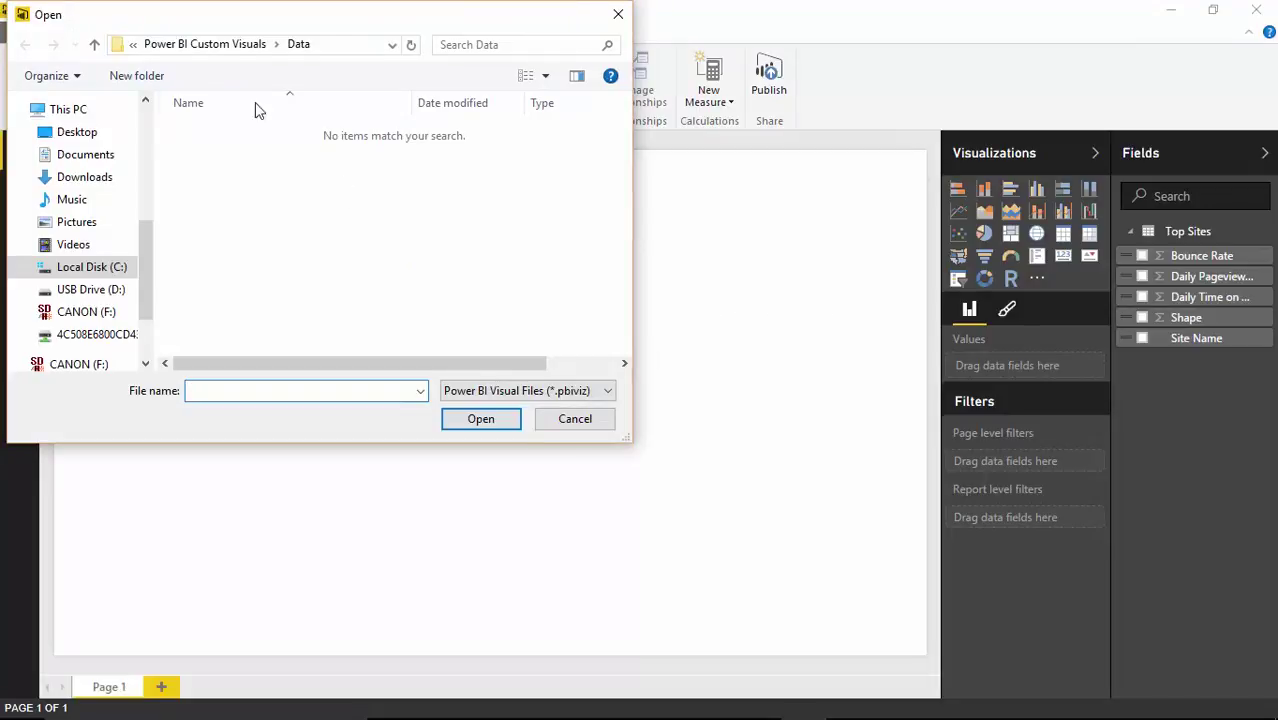
left_click(222, 50)
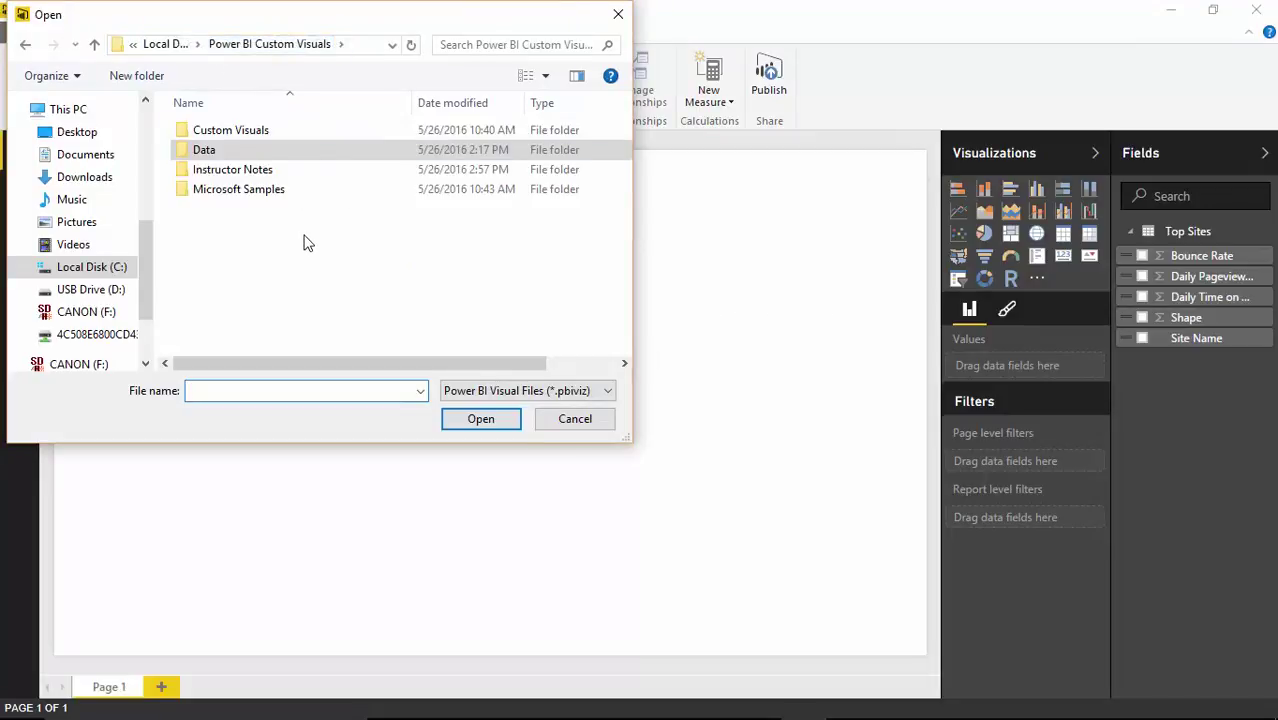
left_click(253, 148)
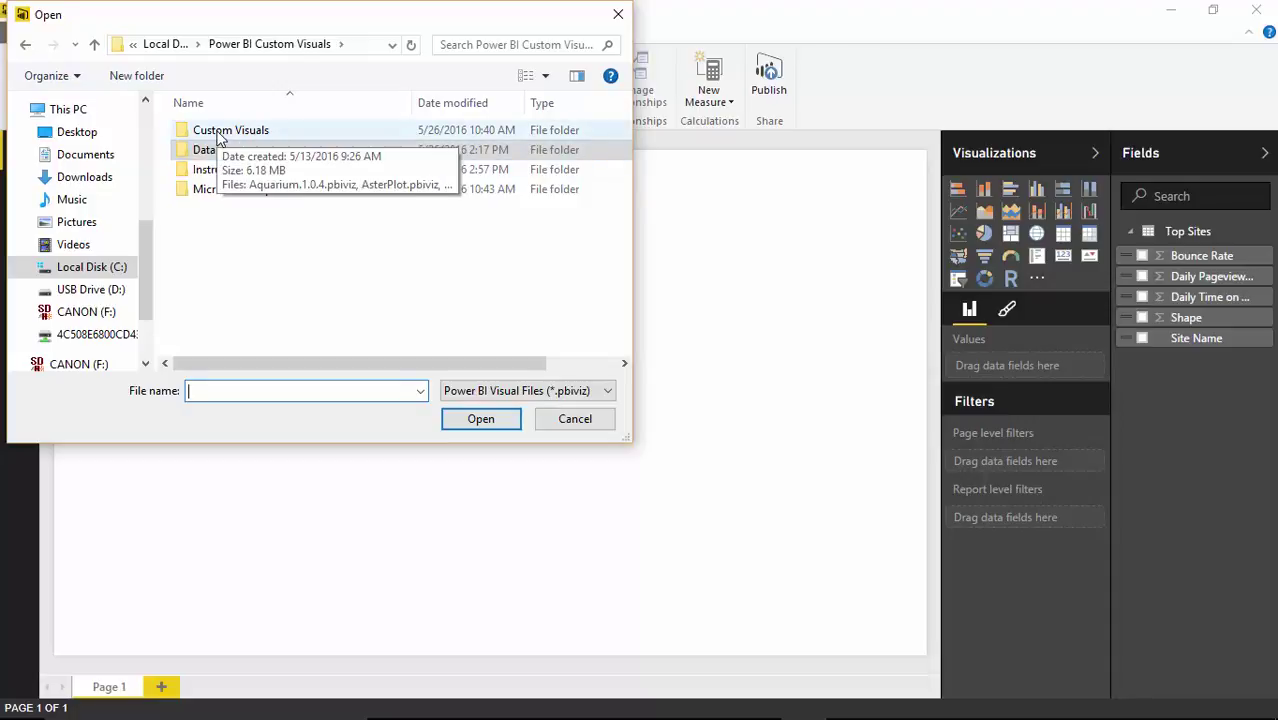
double_click(222, 137)
left_click(407, 288)
key("e")
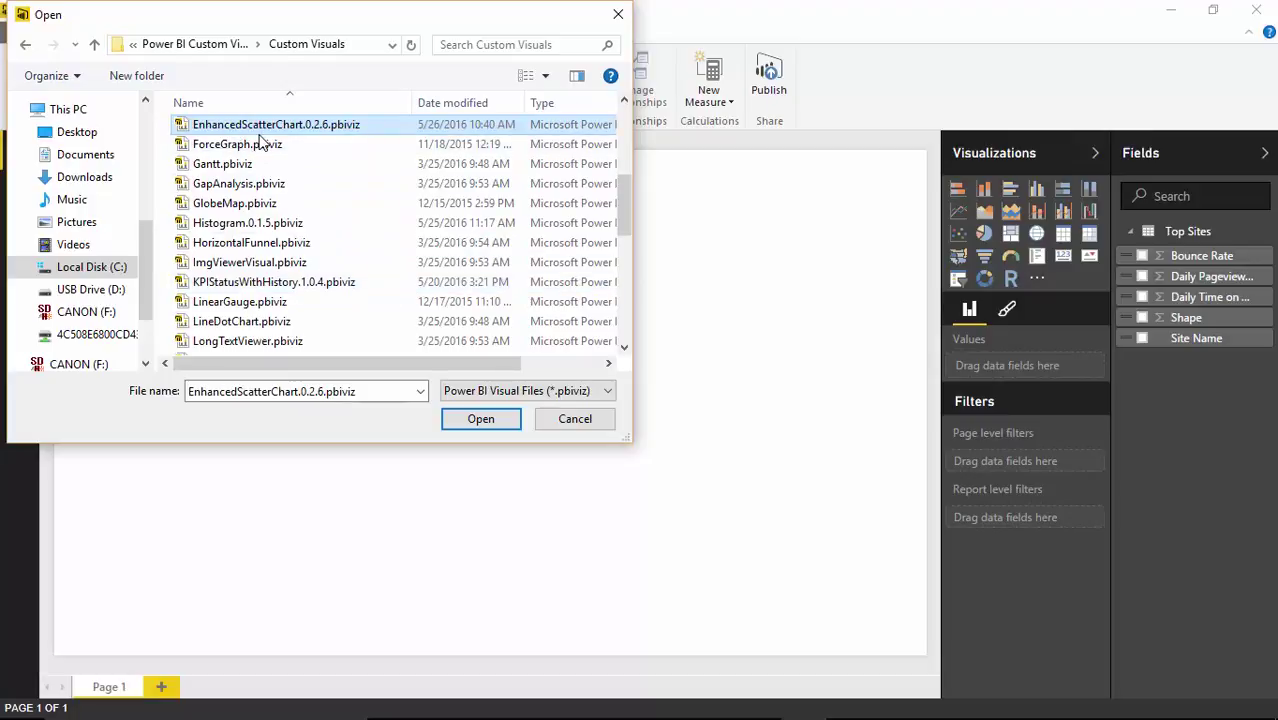
left_click(465, 426)
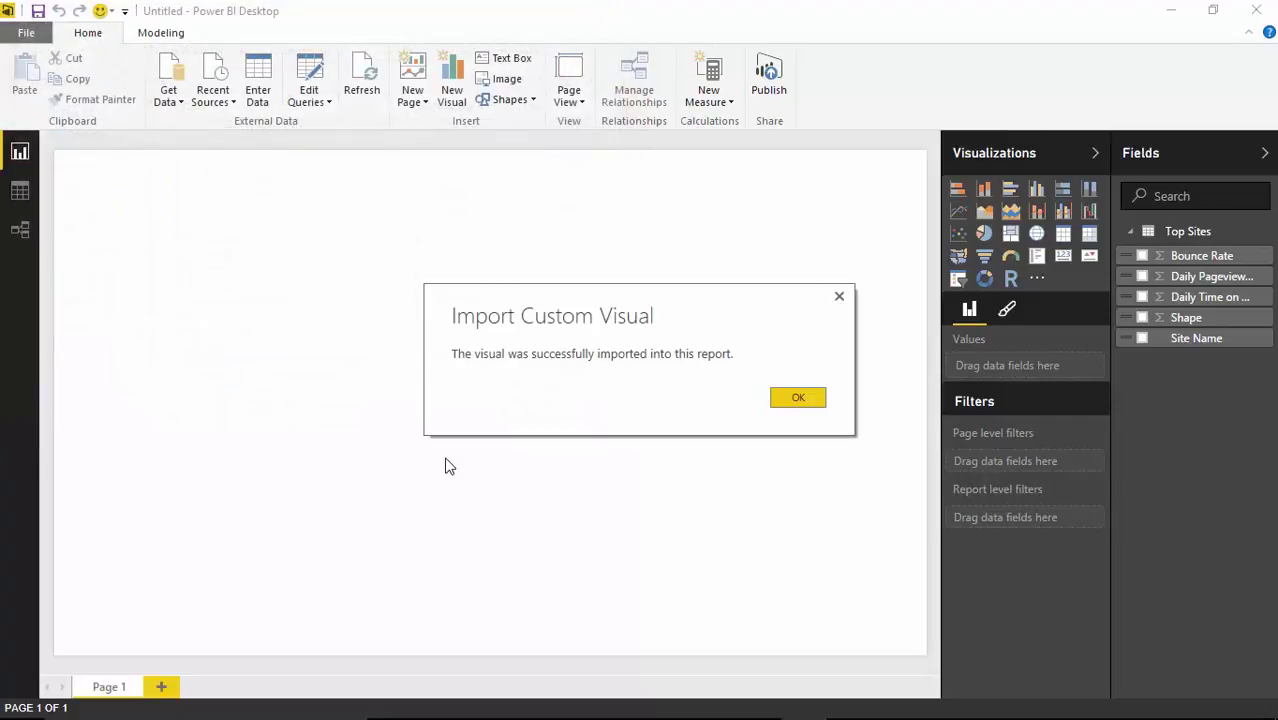
left_click(797, 402)
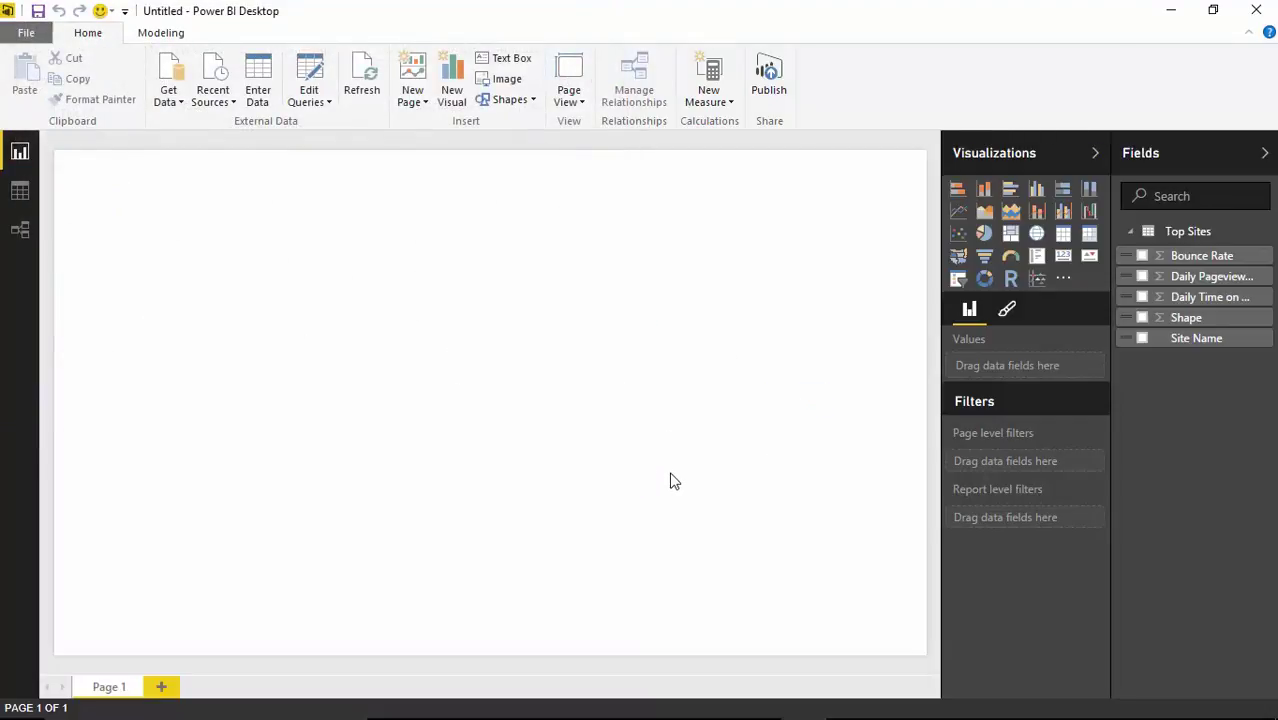
- Add an EnhancedScatter visual to Page 1 and enlarge it to cover most of the canvas
left_click(1036, 279)
left_click_drag(253, 373, 840, 648)
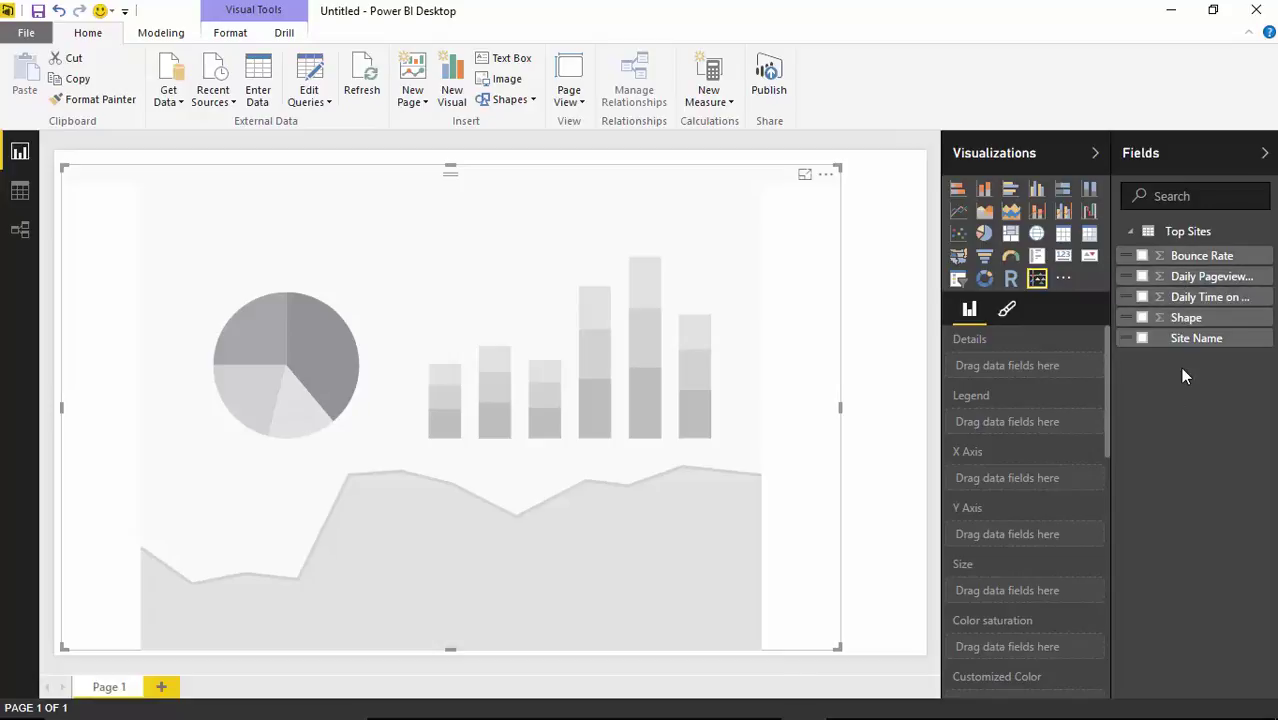
- Assign Bounce Rate to the scatter visual's X Axis, Daily Pageviews per Vistor to Y Axis and Daily Time on Site to Size
left_click(1142, 256)
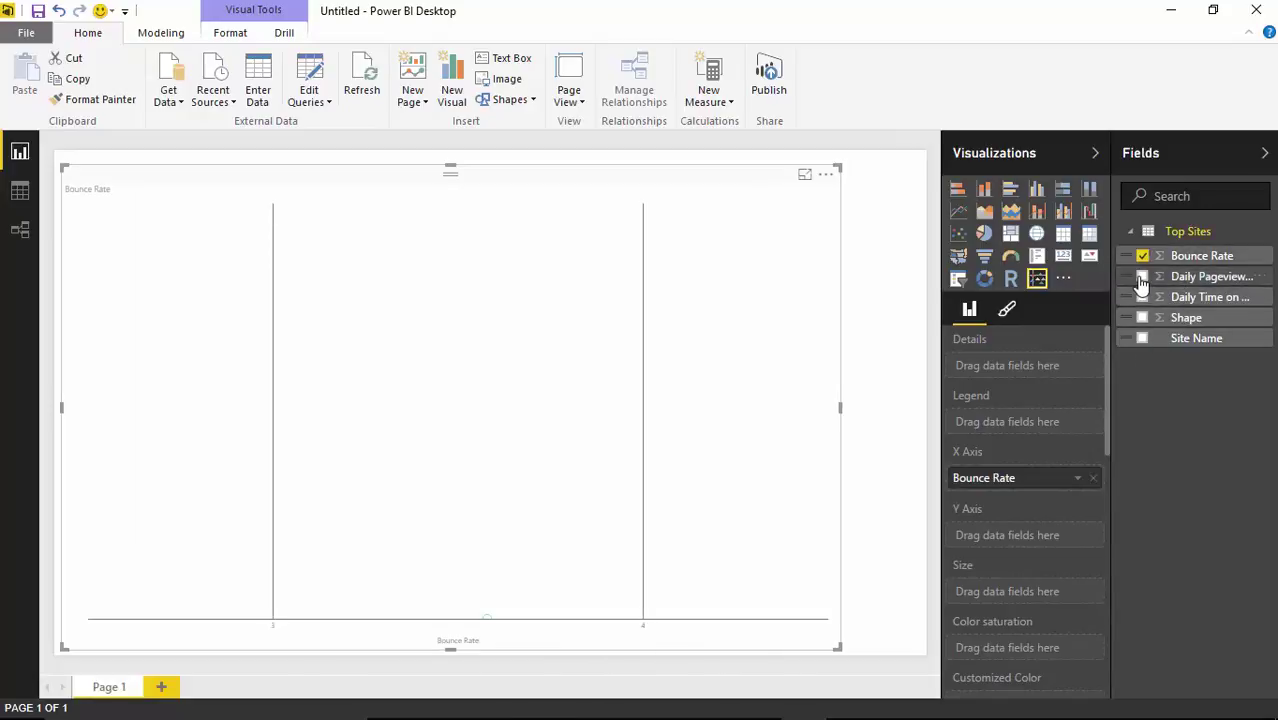
left_click(1142, 277)
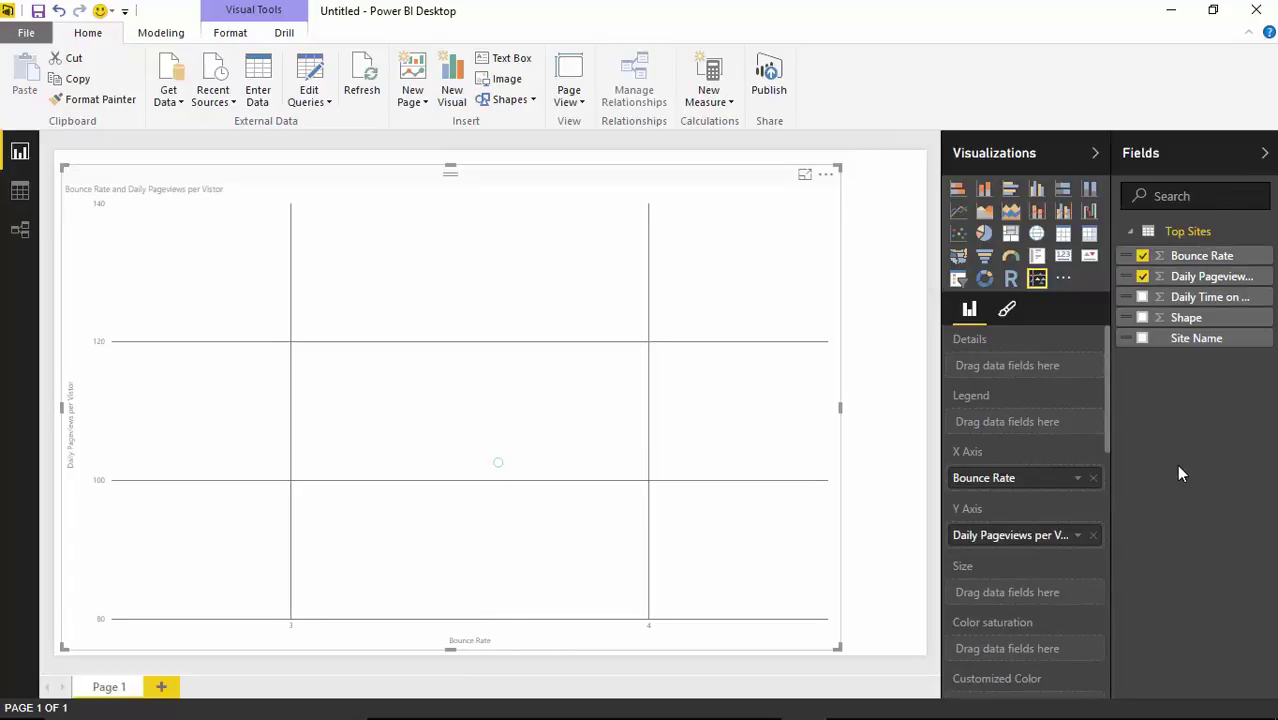
left_click(1142, 298)
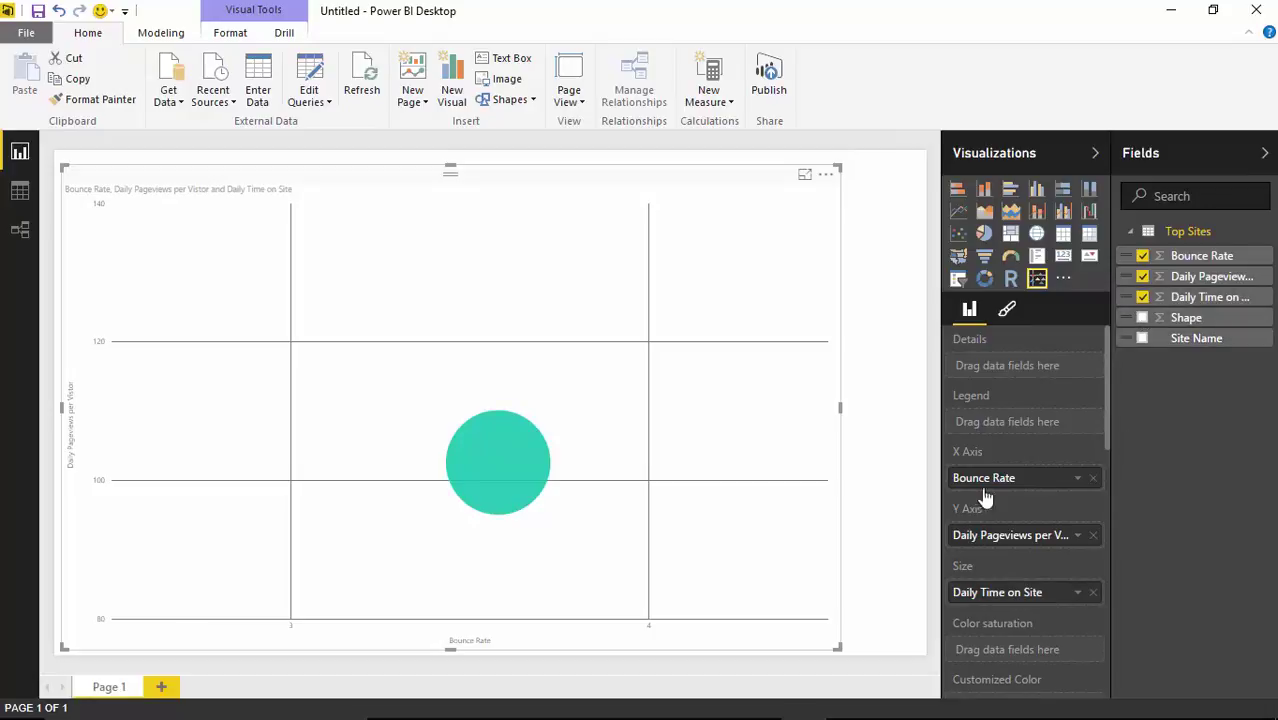
mouse_move(530, 472)
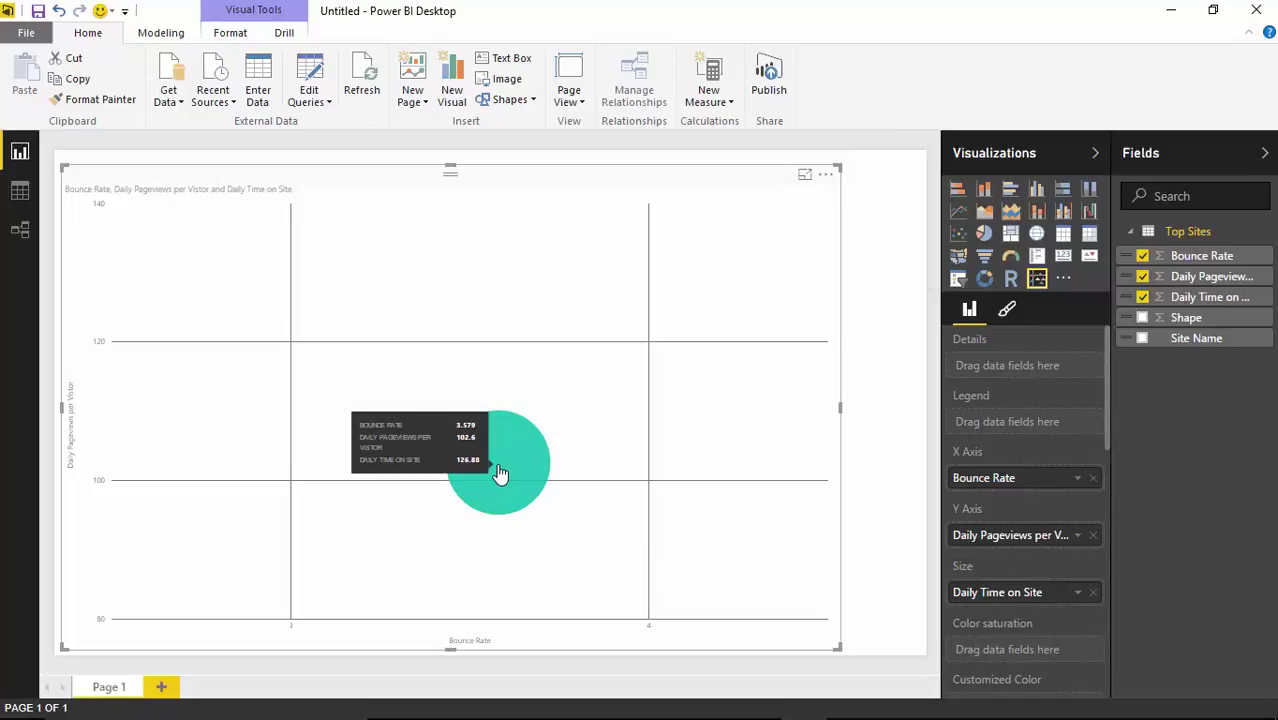
- Split the scatter bubbles by Site Name and move that field from Details to Legend to colour each site separately
left_click(1142, 339)
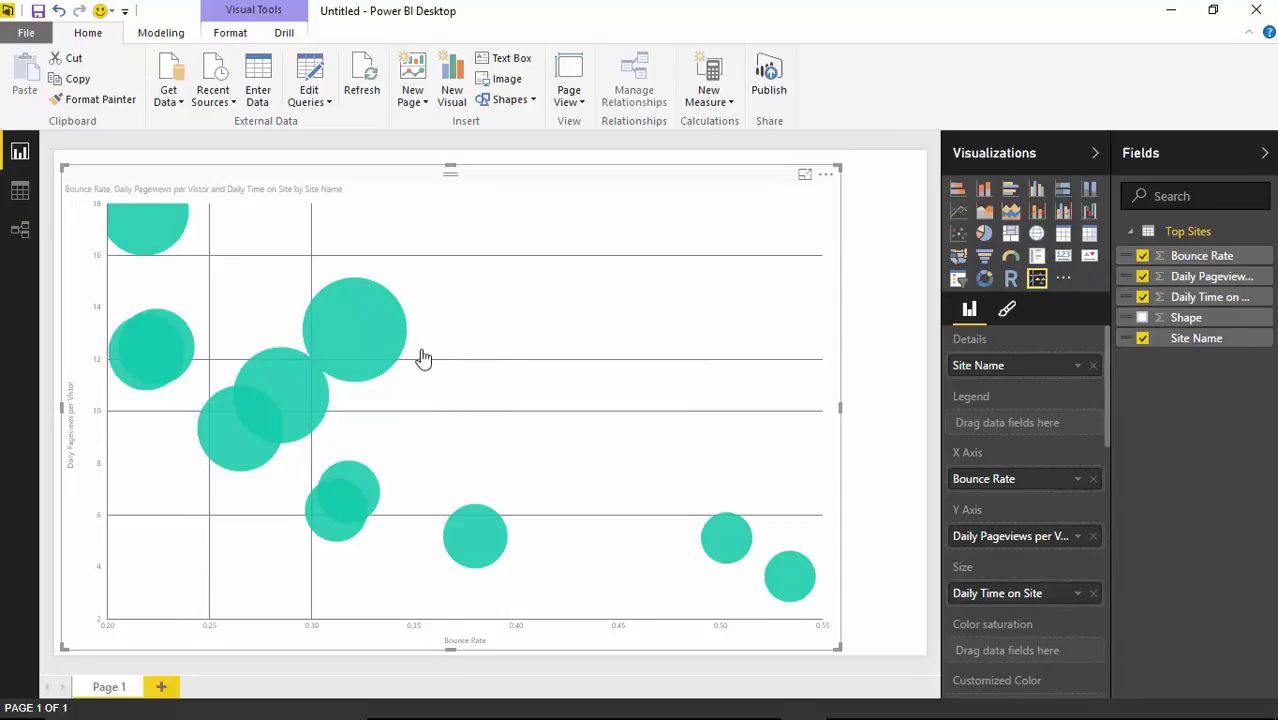
mouse_move(352, 325)
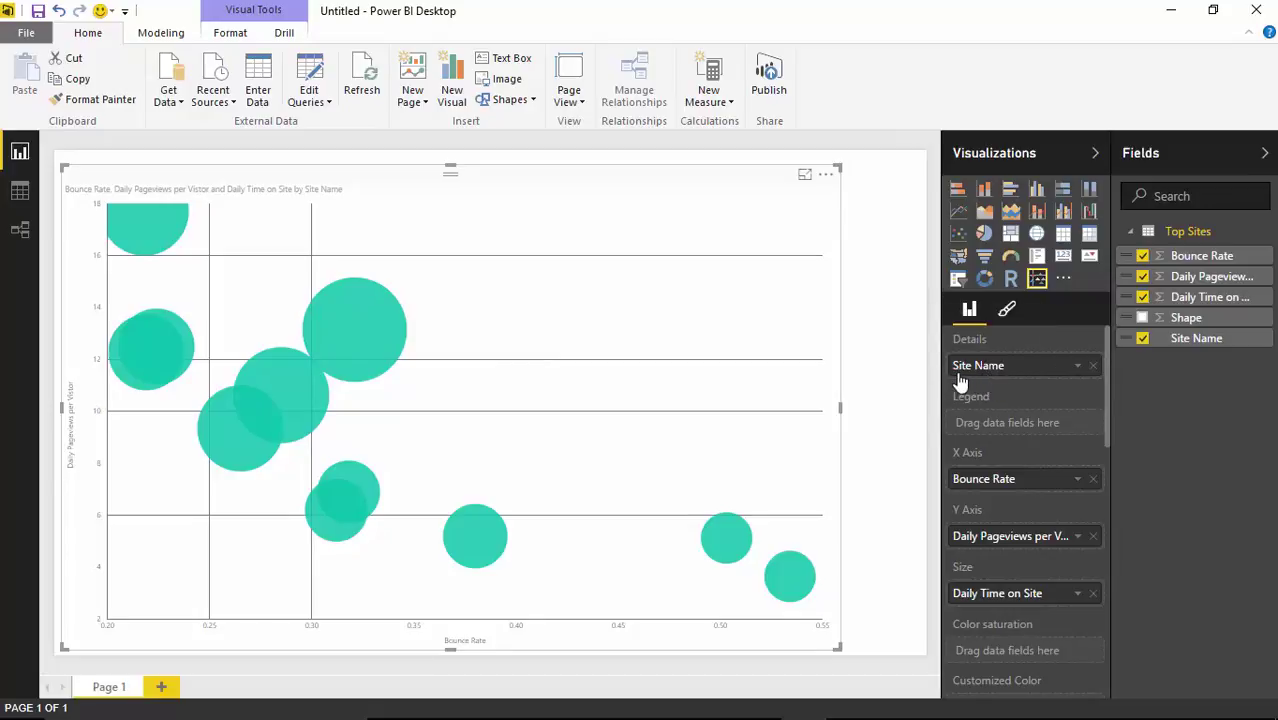
left_click_drag(1004, 372, 1003, 425)
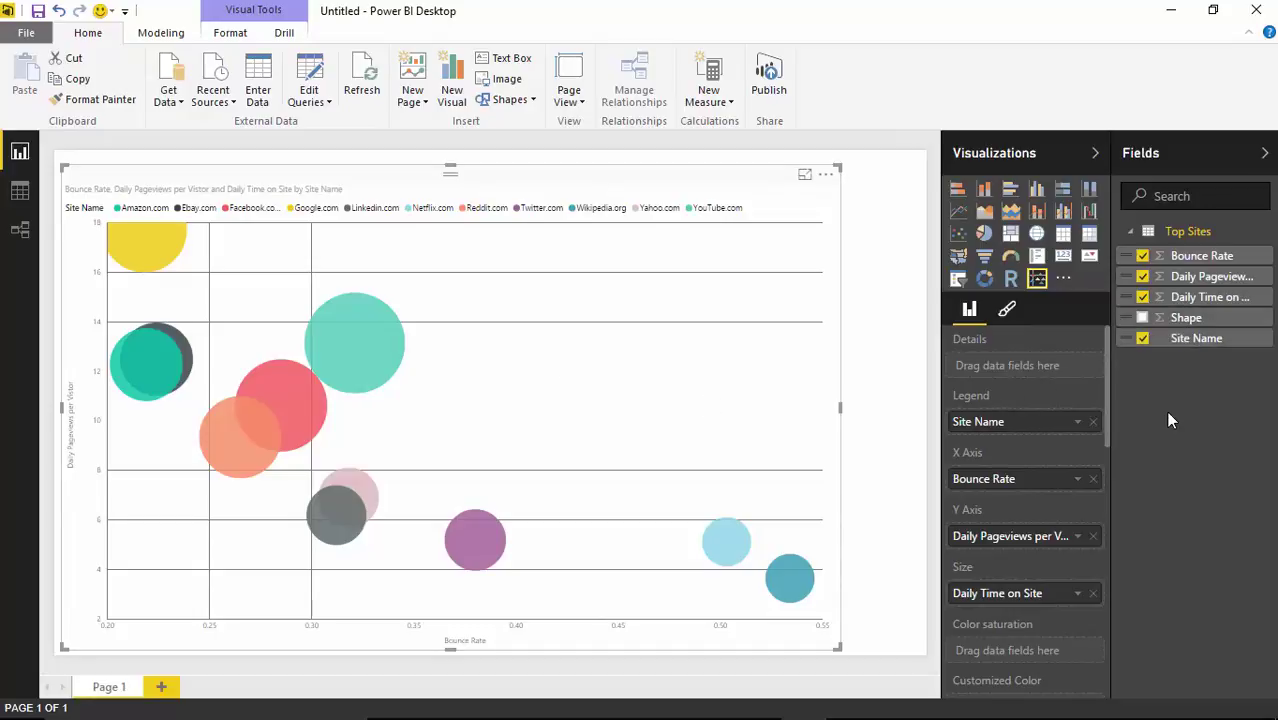
- Review the scatter visual's remaining field options and assign the Shape field to its Shape option
left_click_drag(1103, 368, 1098, 440)
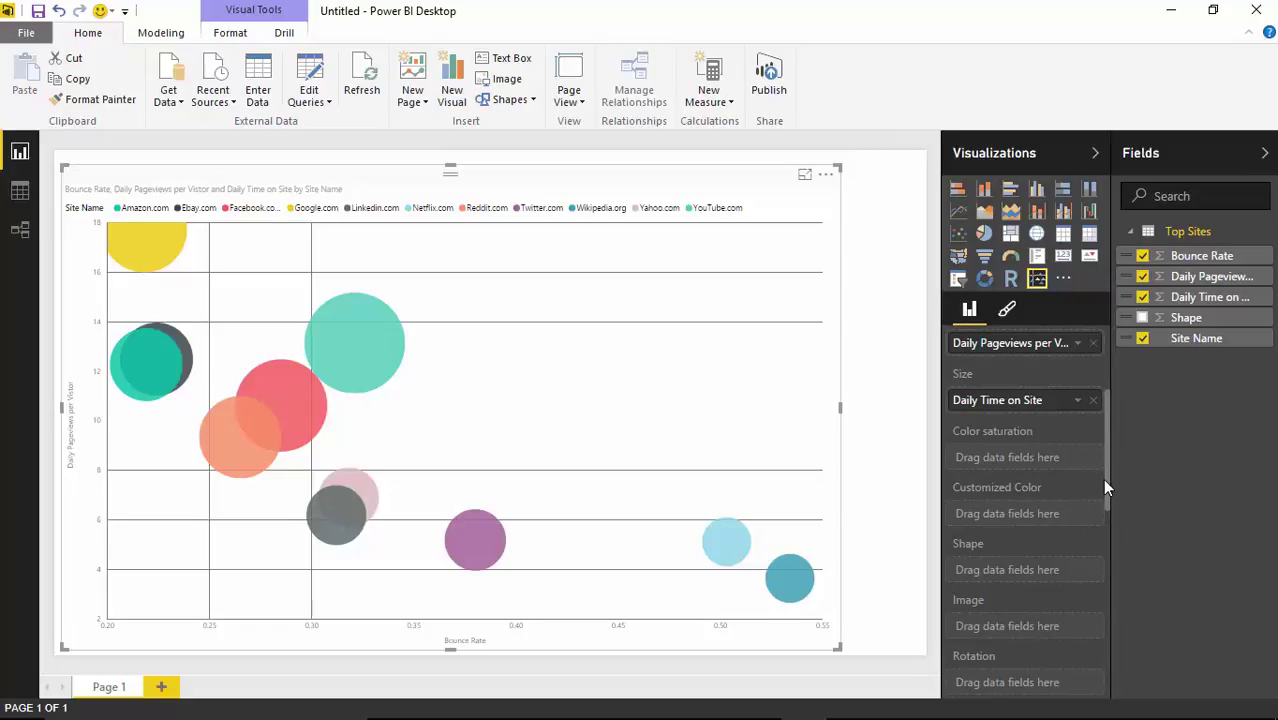
left_click_drag(1105, 505, 1103, 550)
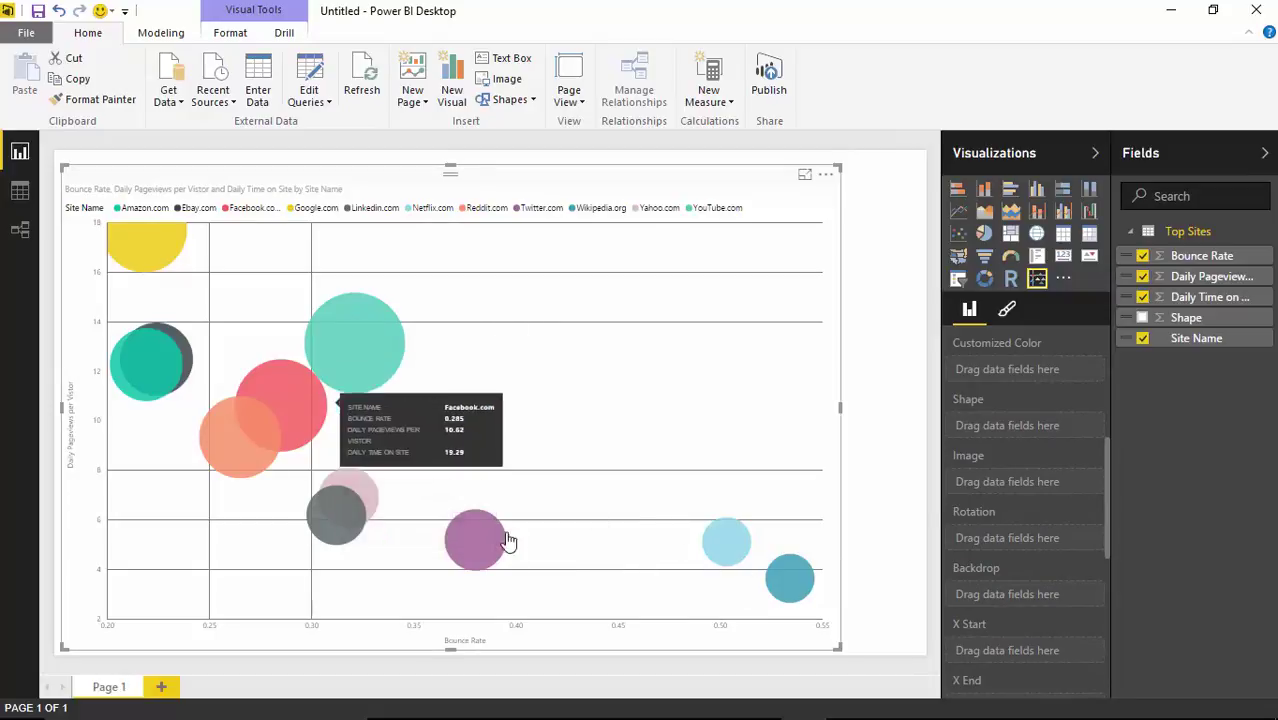
left_click_drag(1104, 520, 1100, 553)
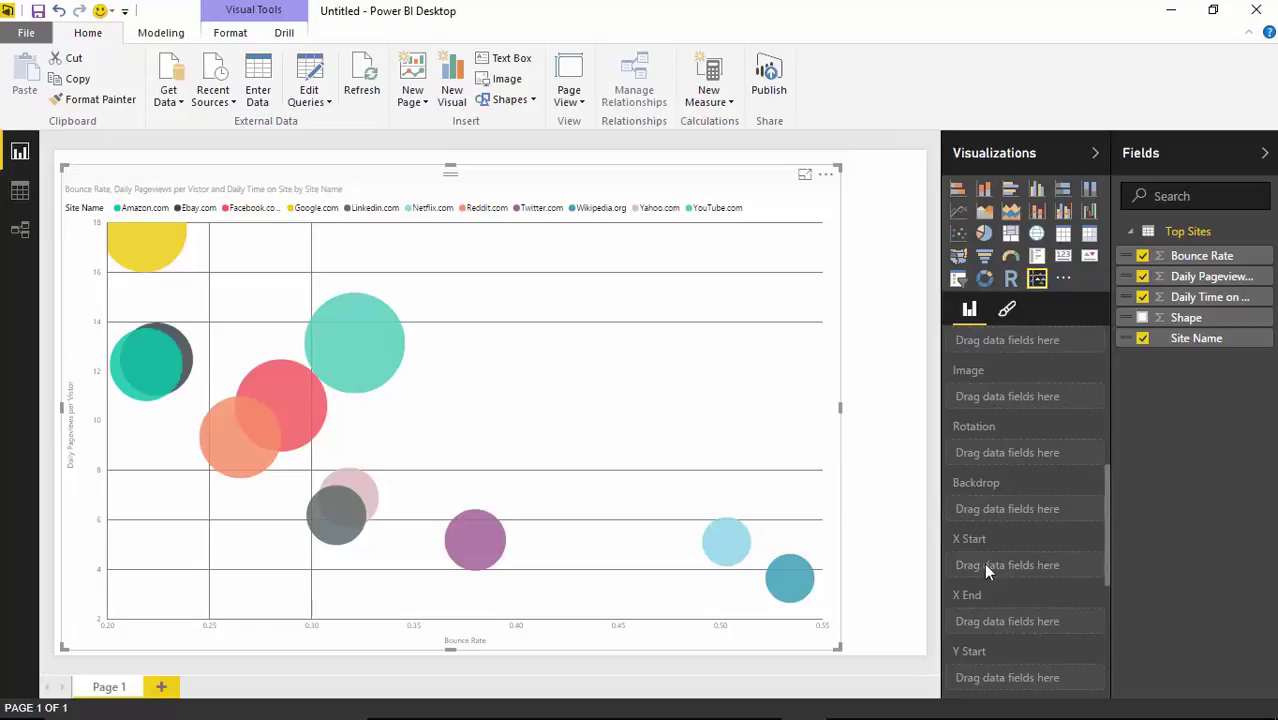
mouse_move(1108, 583)
left_mouse_down()
mouse_move(1108, 623)
mouse_move(1108, 598)
left_mouse_up()
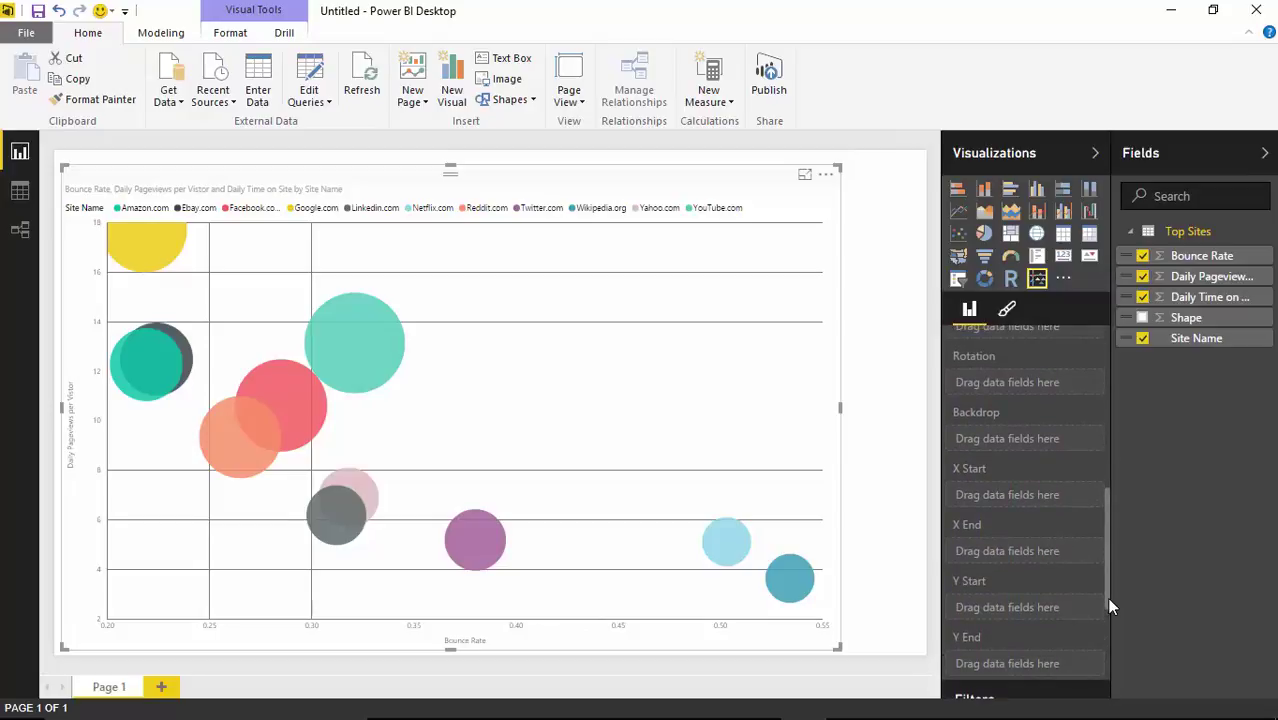
left_click_drag(1110, 606, 1106, 514)
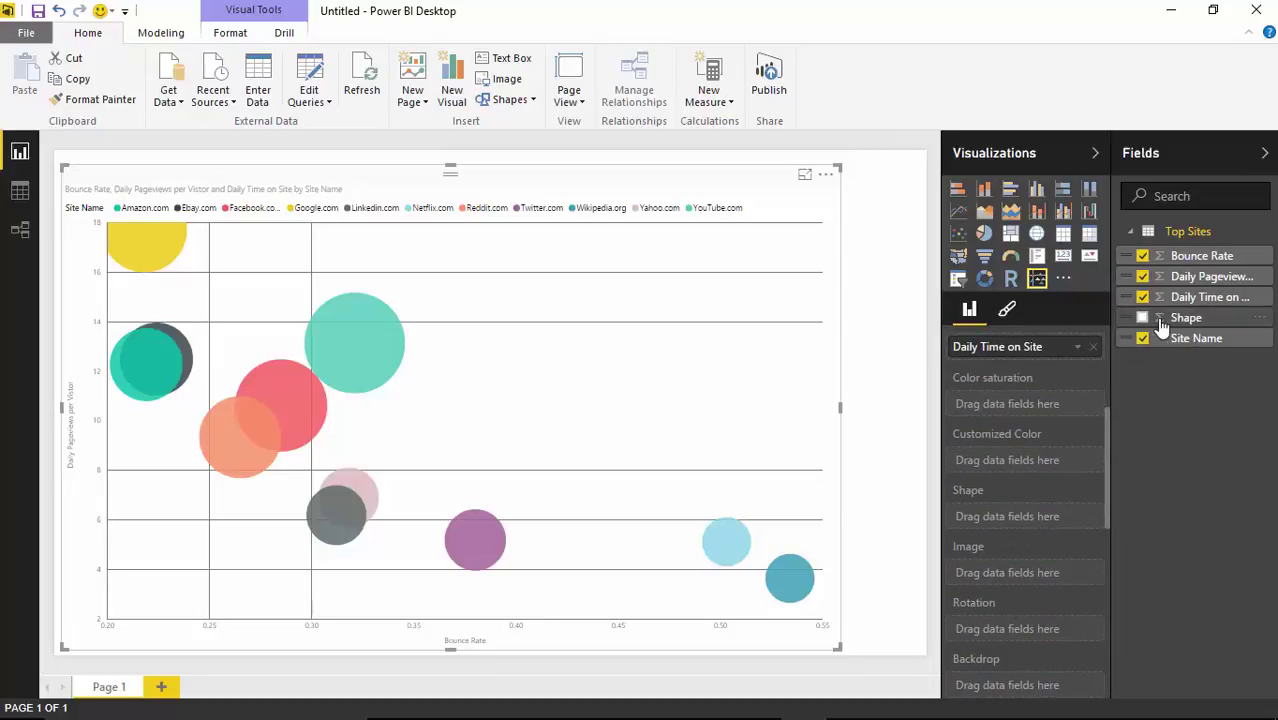
left_click_drag(1186, 320, 1023, 523)
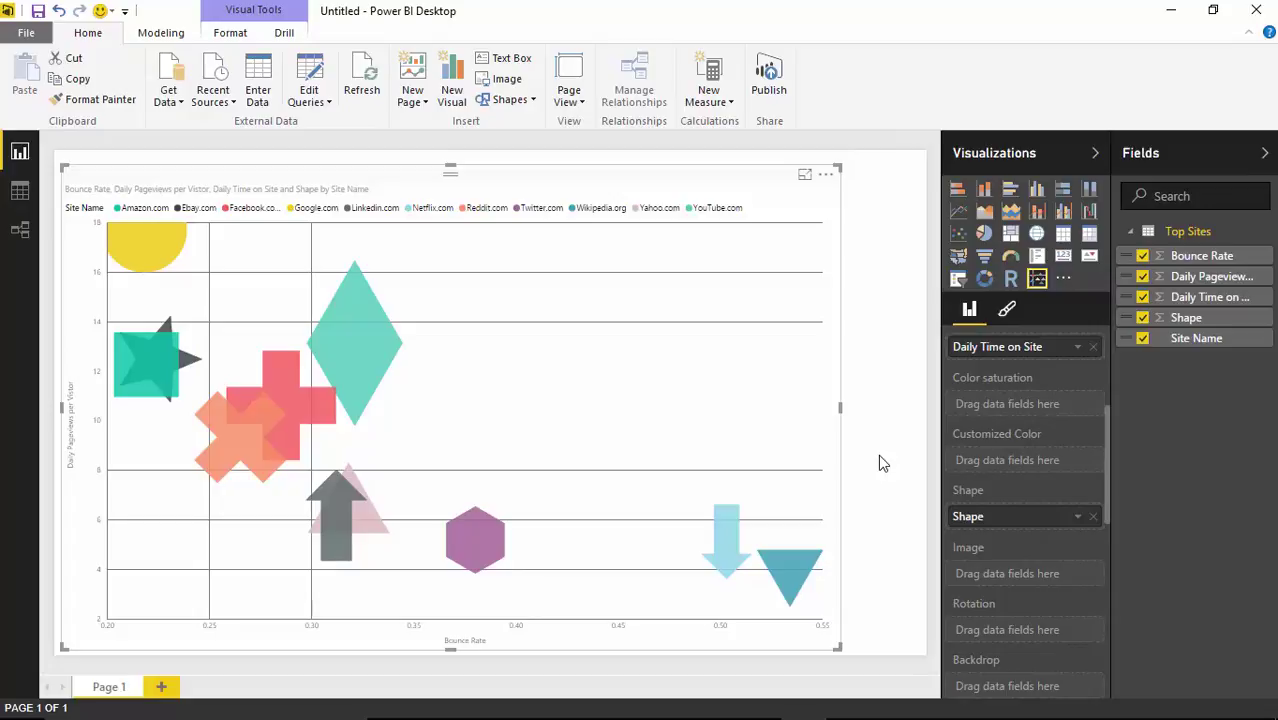
- Show the Top Sites table in the data view and examine the values in its Shape column
left_click(20, 195)
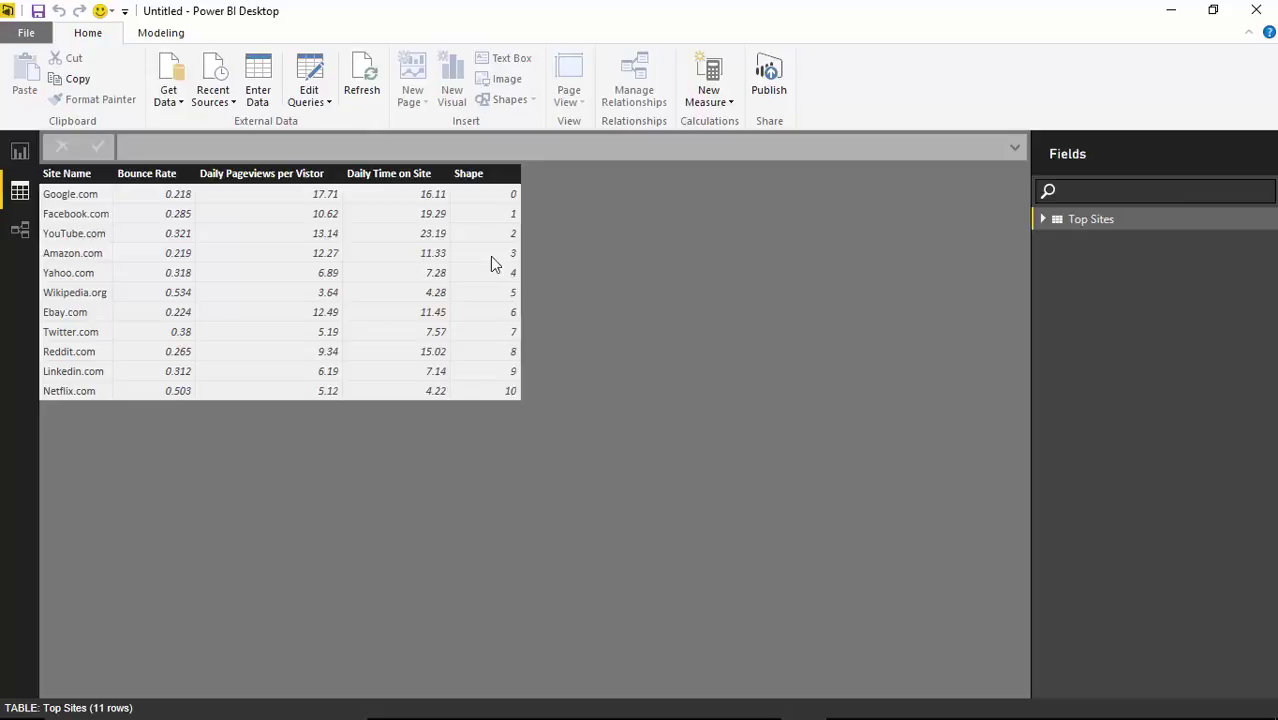
- Return to the report page and turn on the outline for the scatter visual's markers
left_click(19, 151)
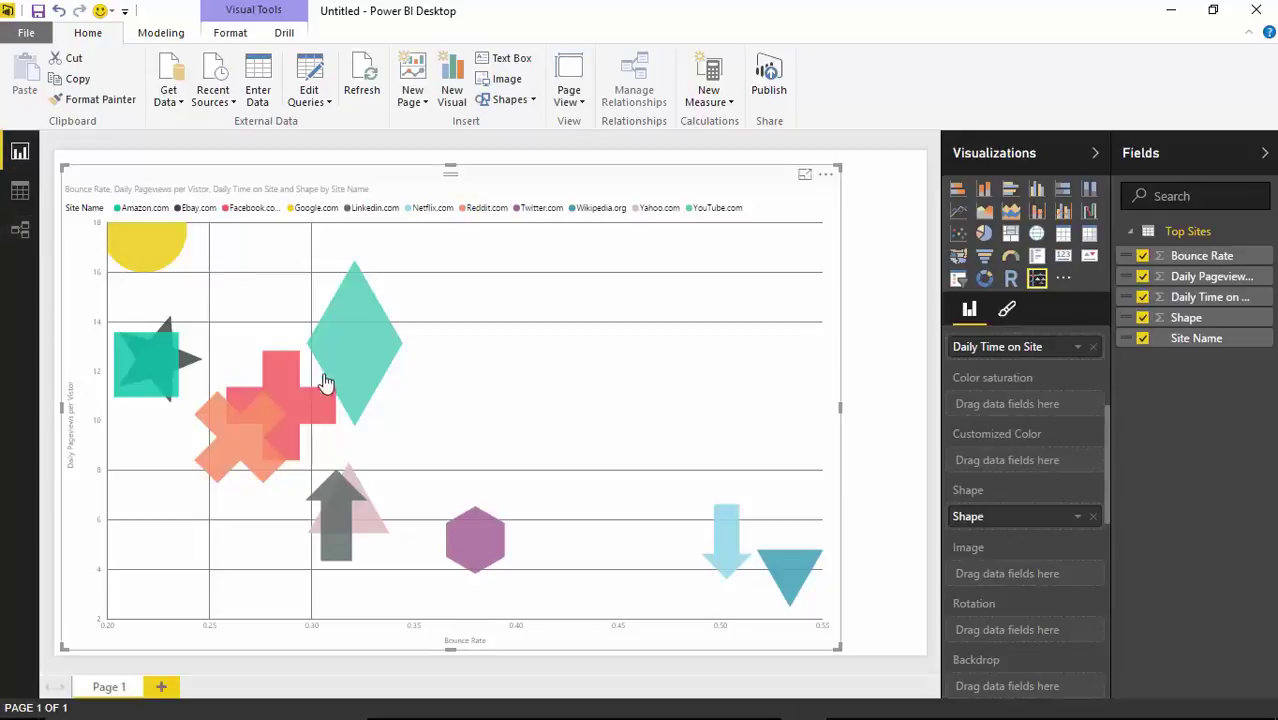
mouse_move(107, 366)
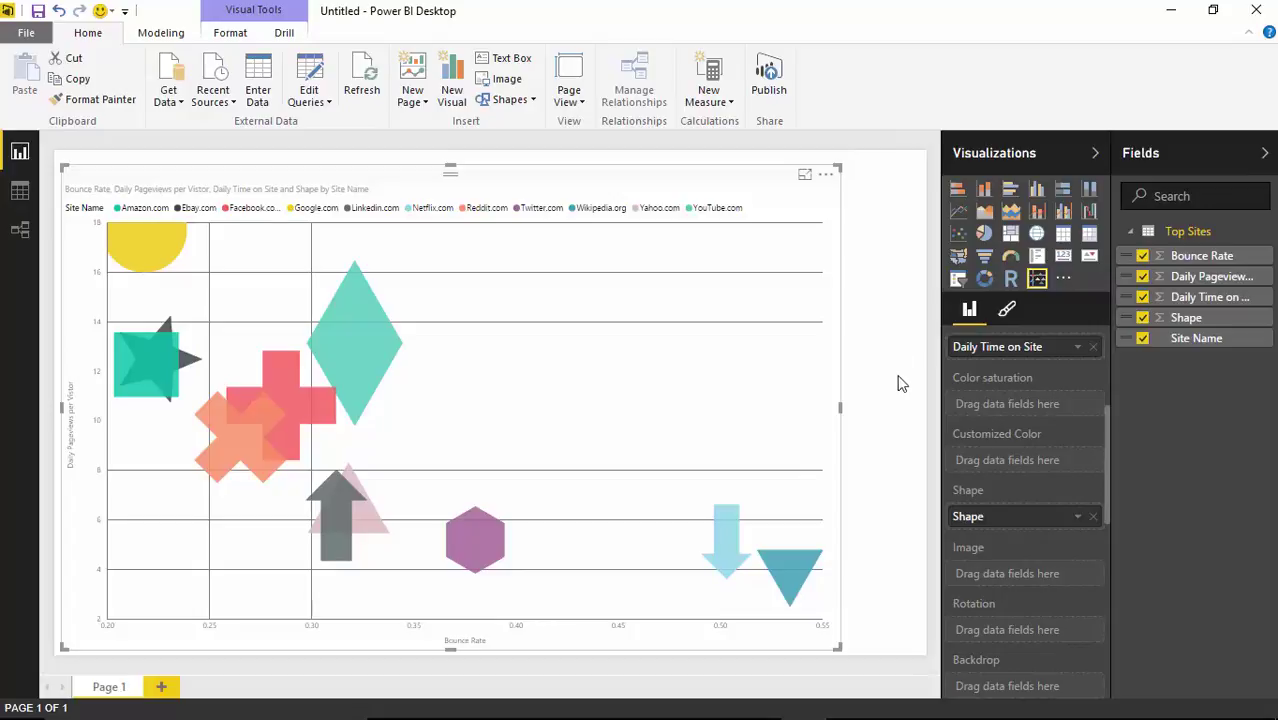
left_click(1006, 316)
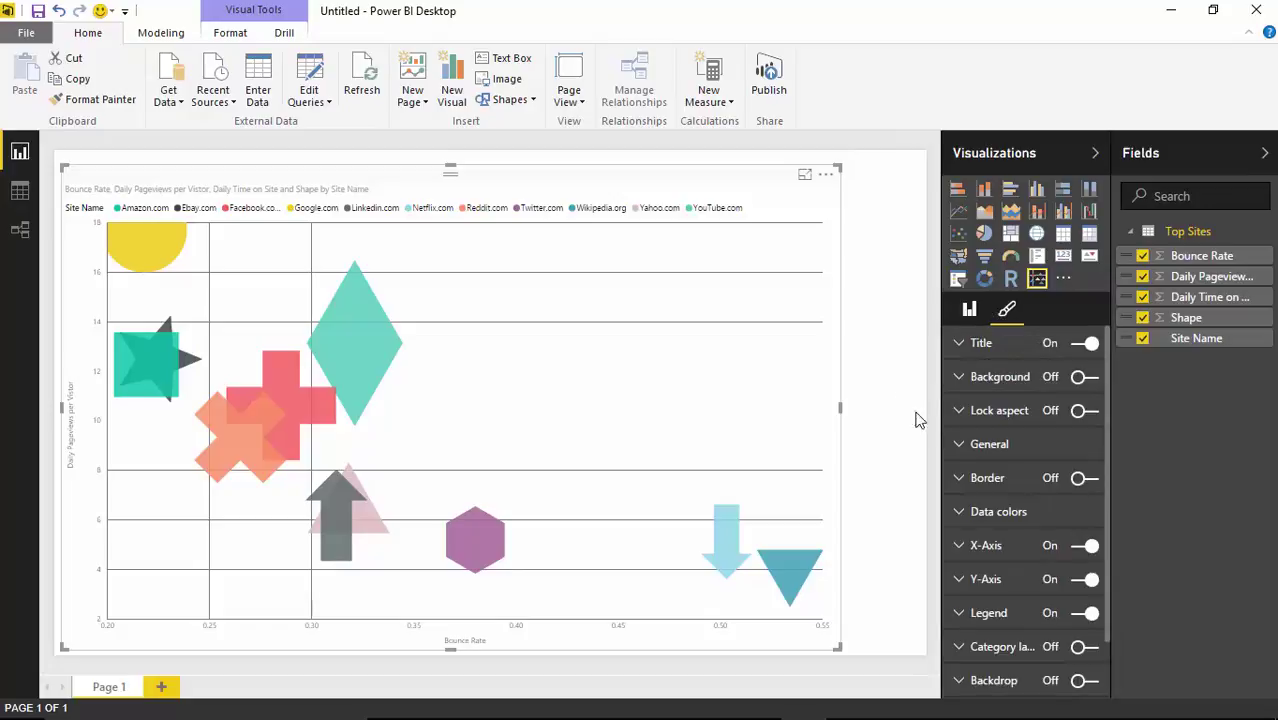
scroll(1110, 452, "down", 2)
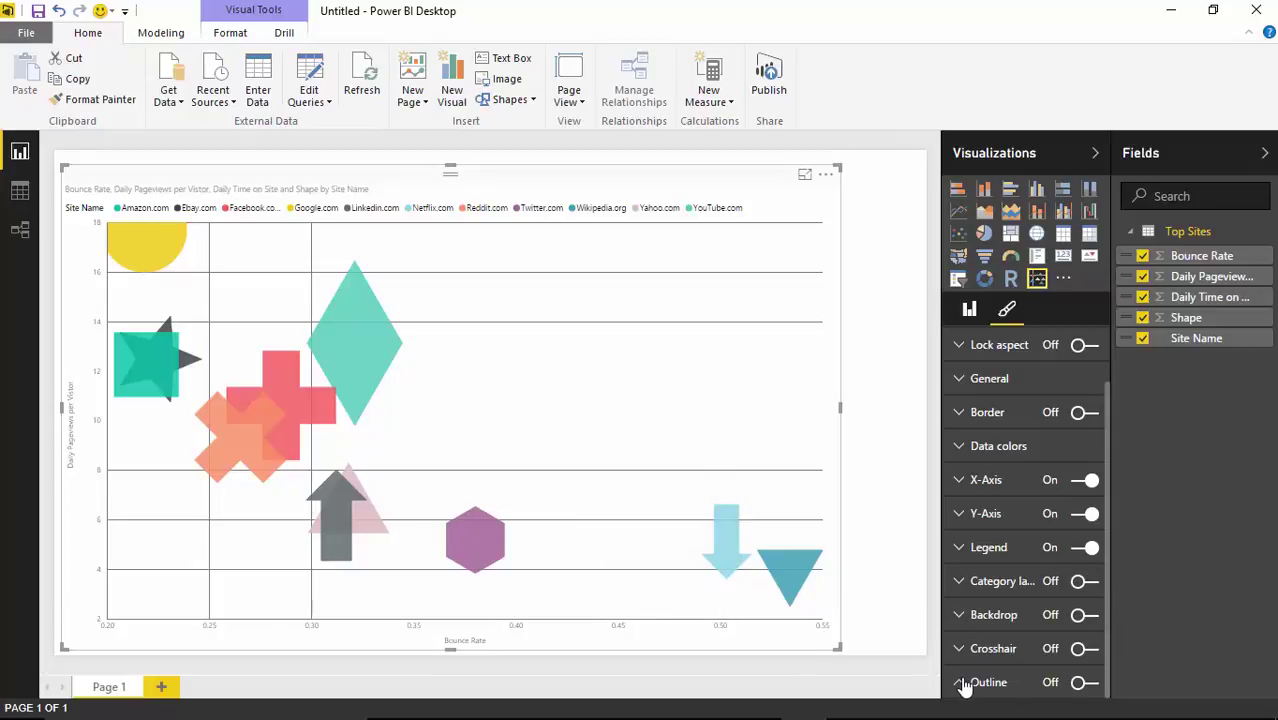
left_click(1066, 668)
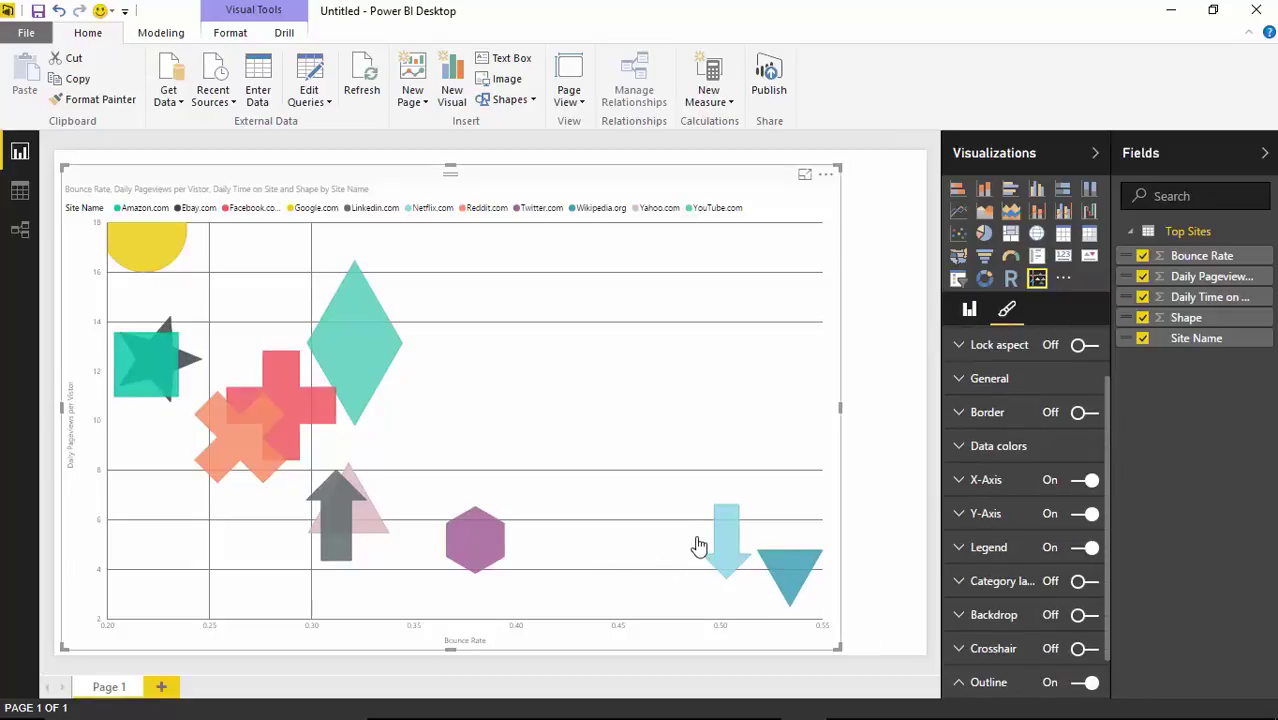
mouse_move(728, 560)
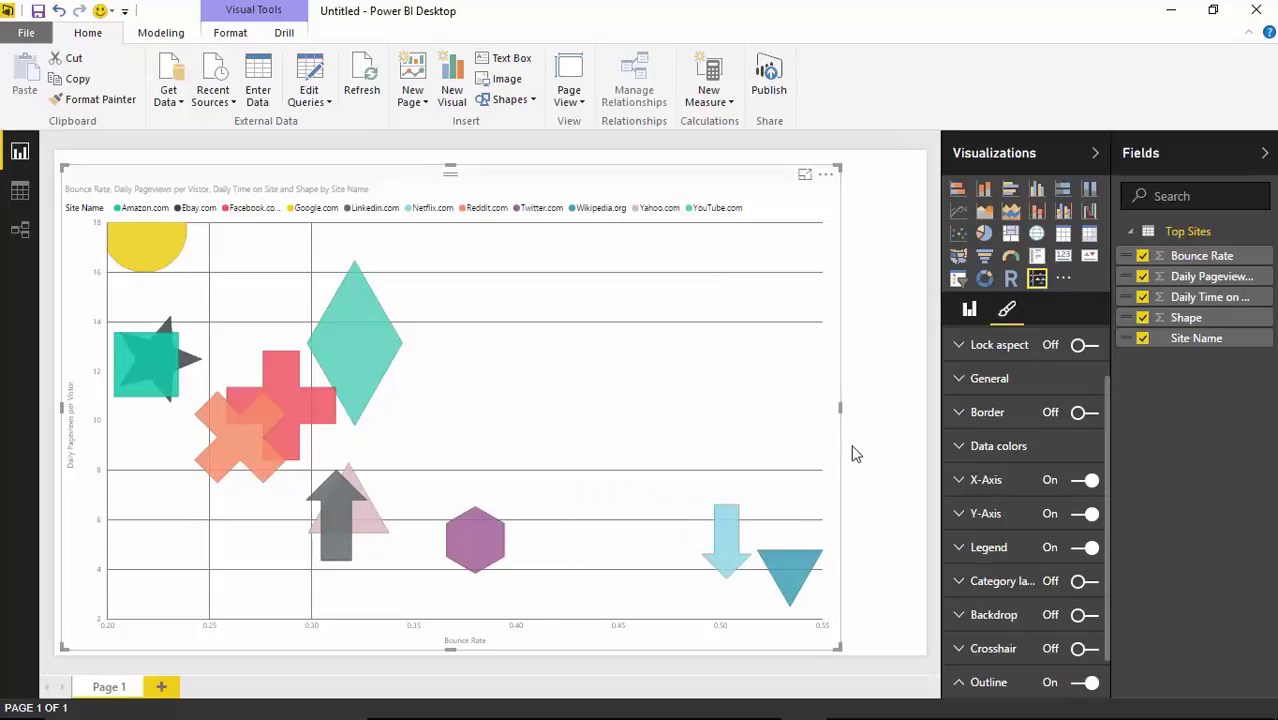
mouse_move(268, 420)
- Look through the legend and data colour options, try purple for Google.com and set it back to yellow
left_click(957, 549)
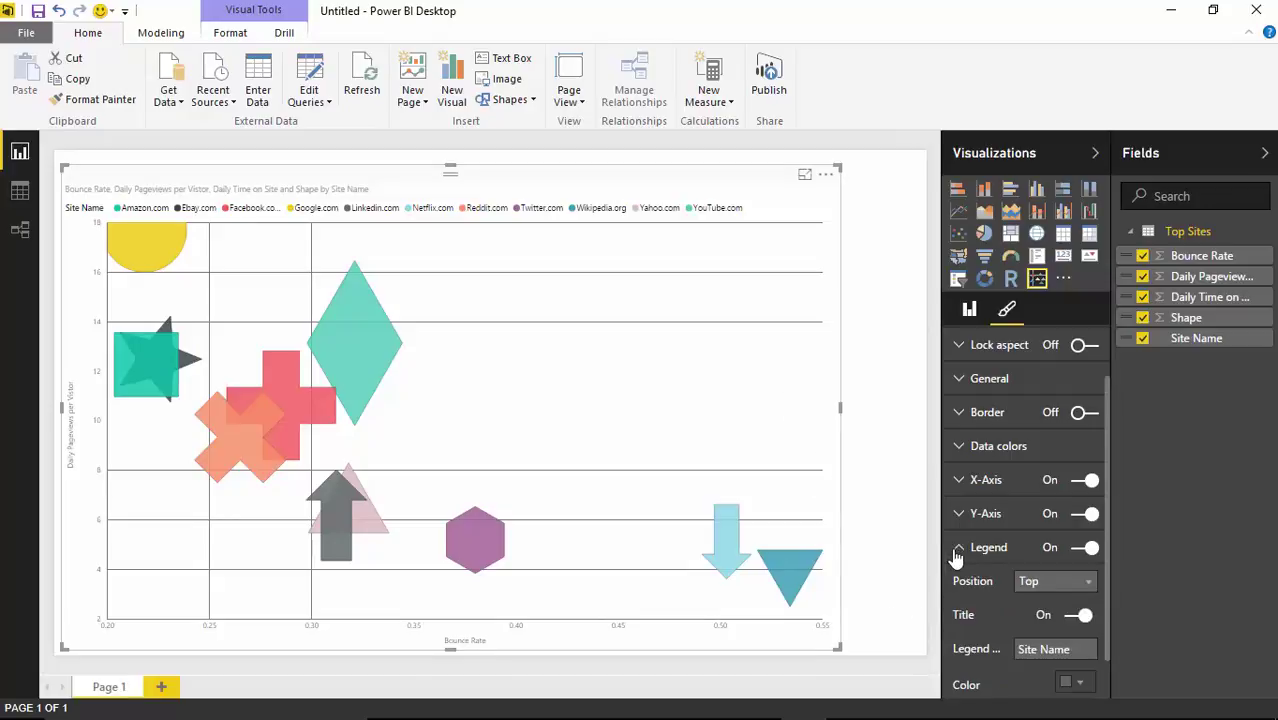
left_click(958, 548)
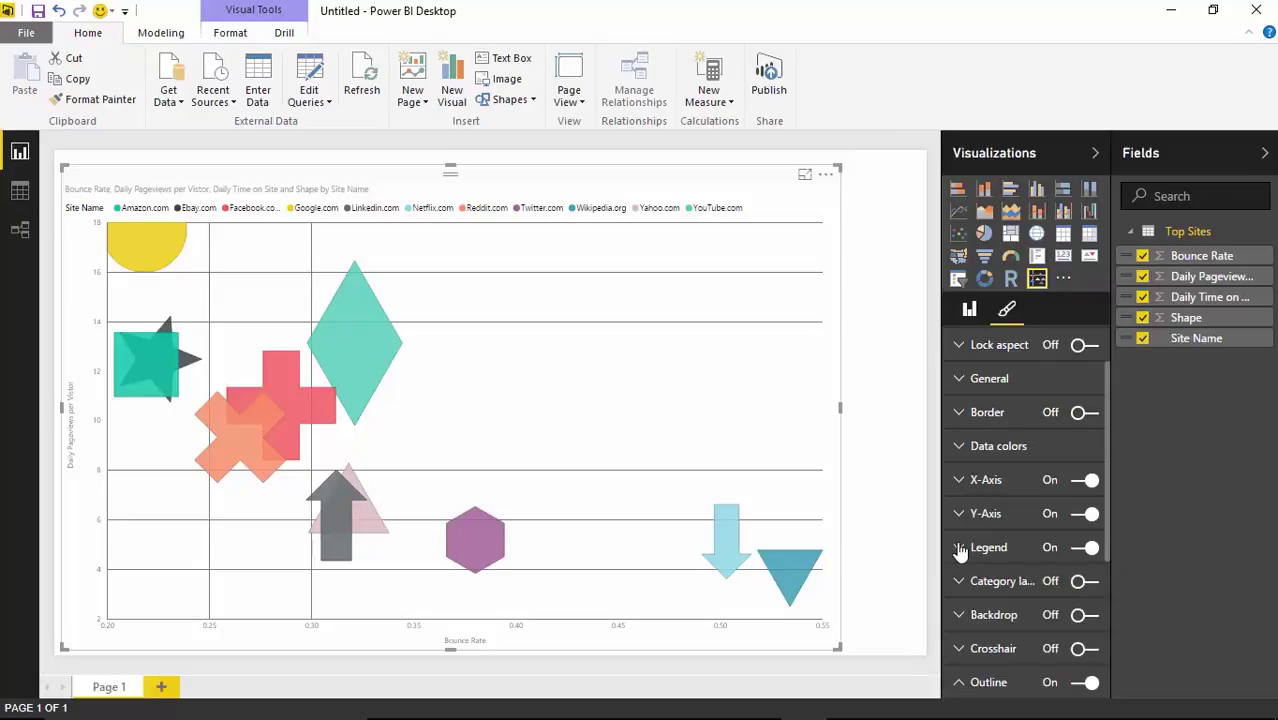
left_click(960, 448)
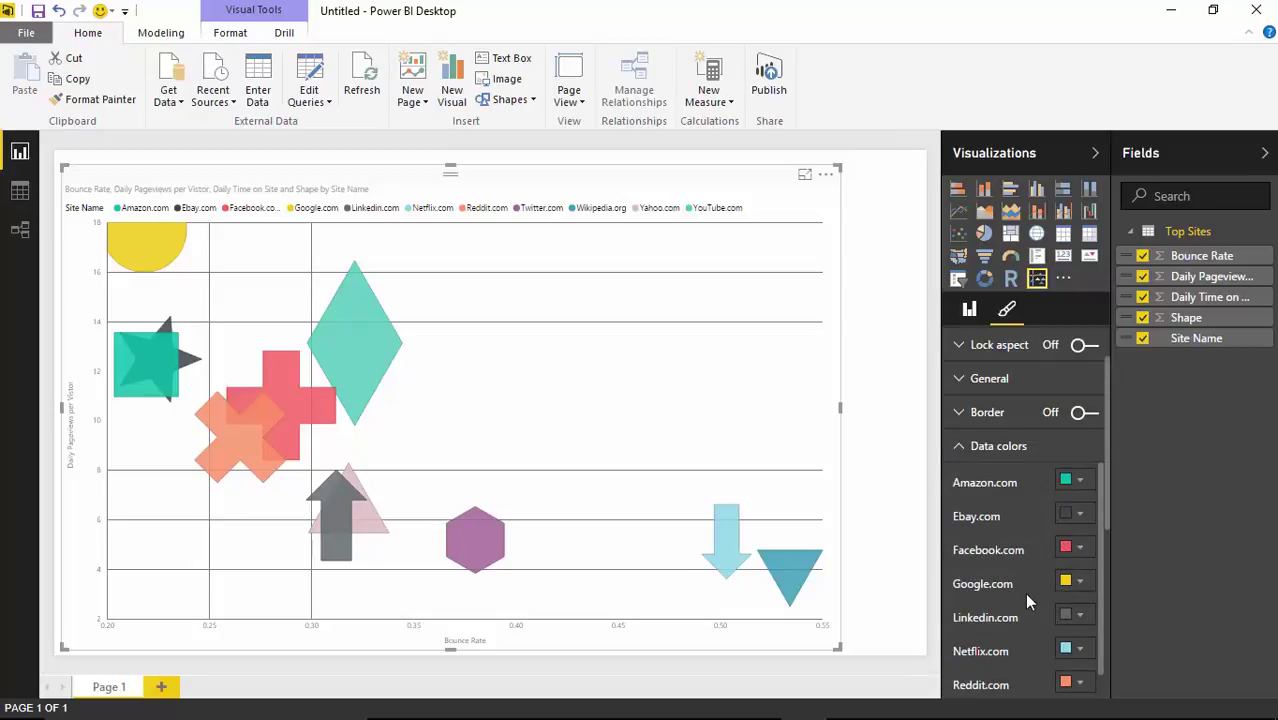
scroll(1024, 591, "down", 2)
scroll(1021, 572, "up", 2)
left_click(1079, 583)
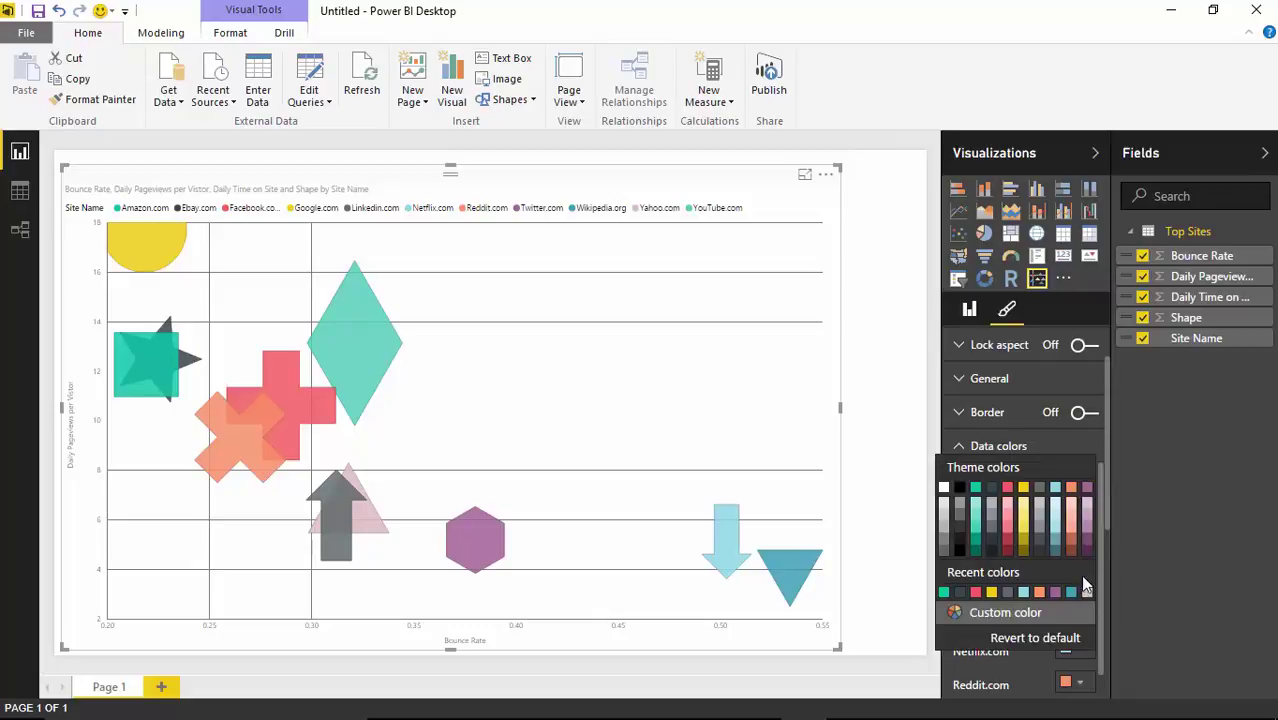
left_click(1055, 594)
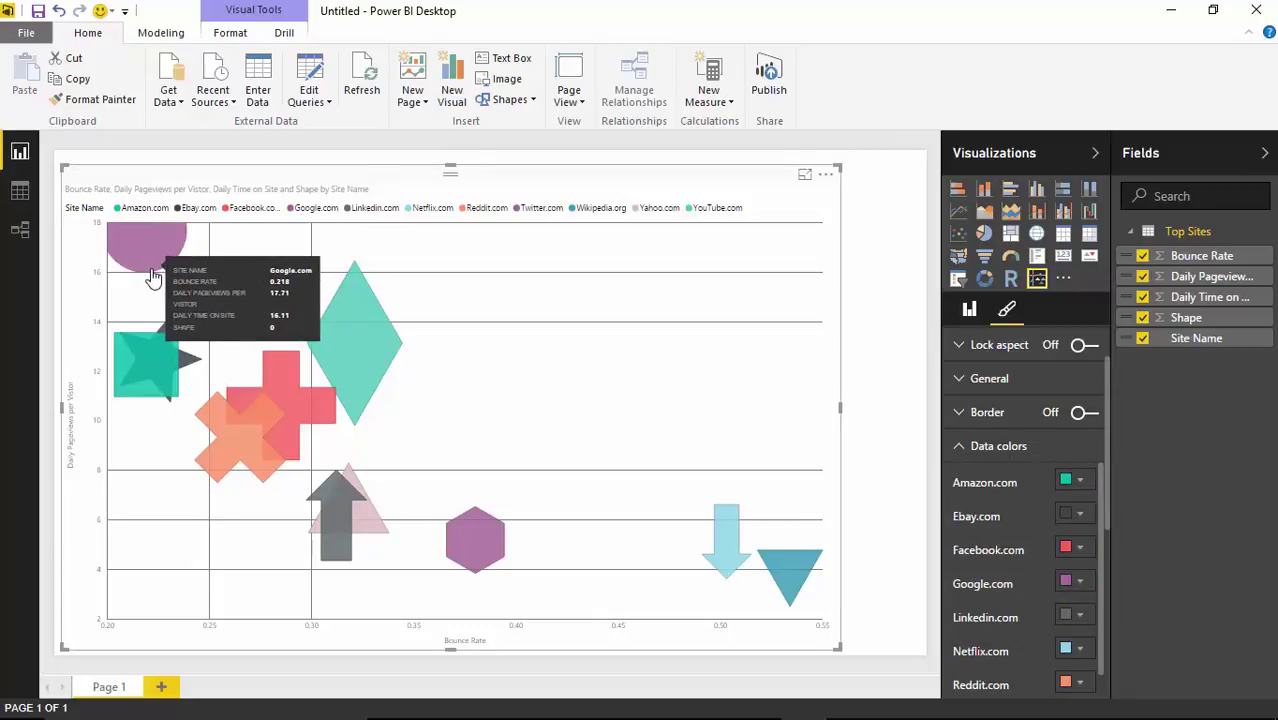
left_click(1080, 548)
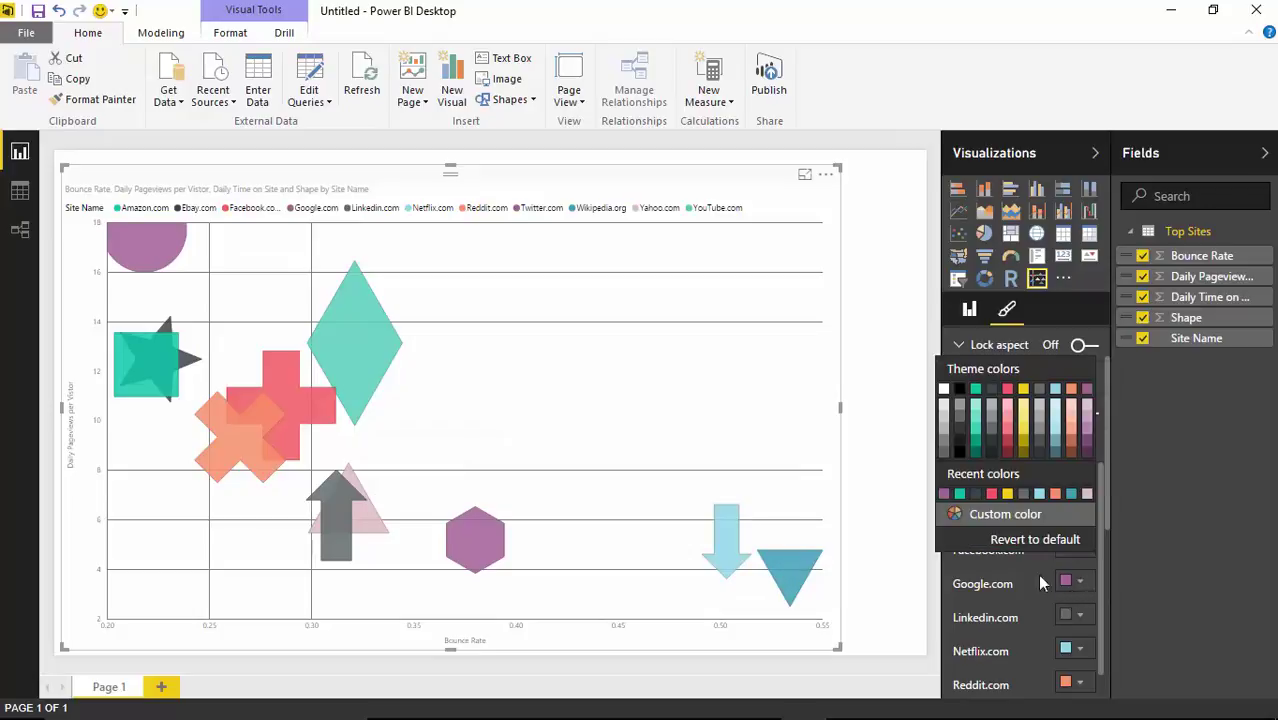
left_click(1021, 403)
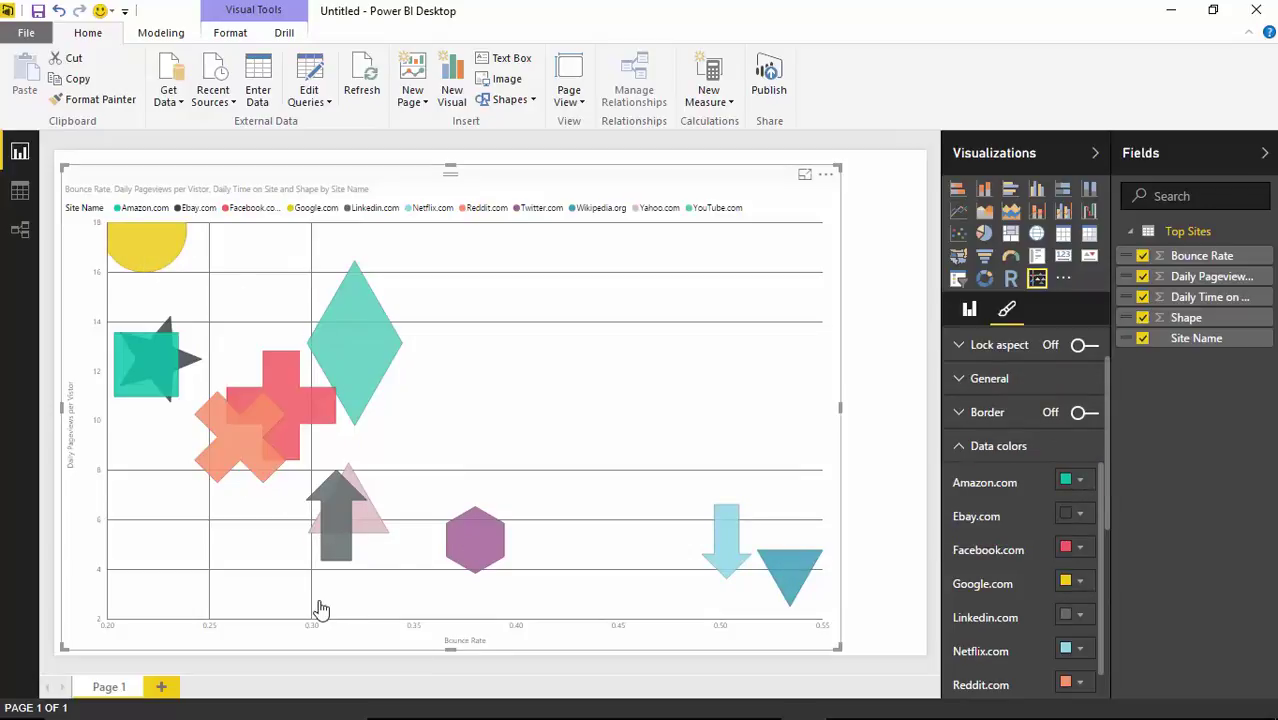
left_click(857, 443)
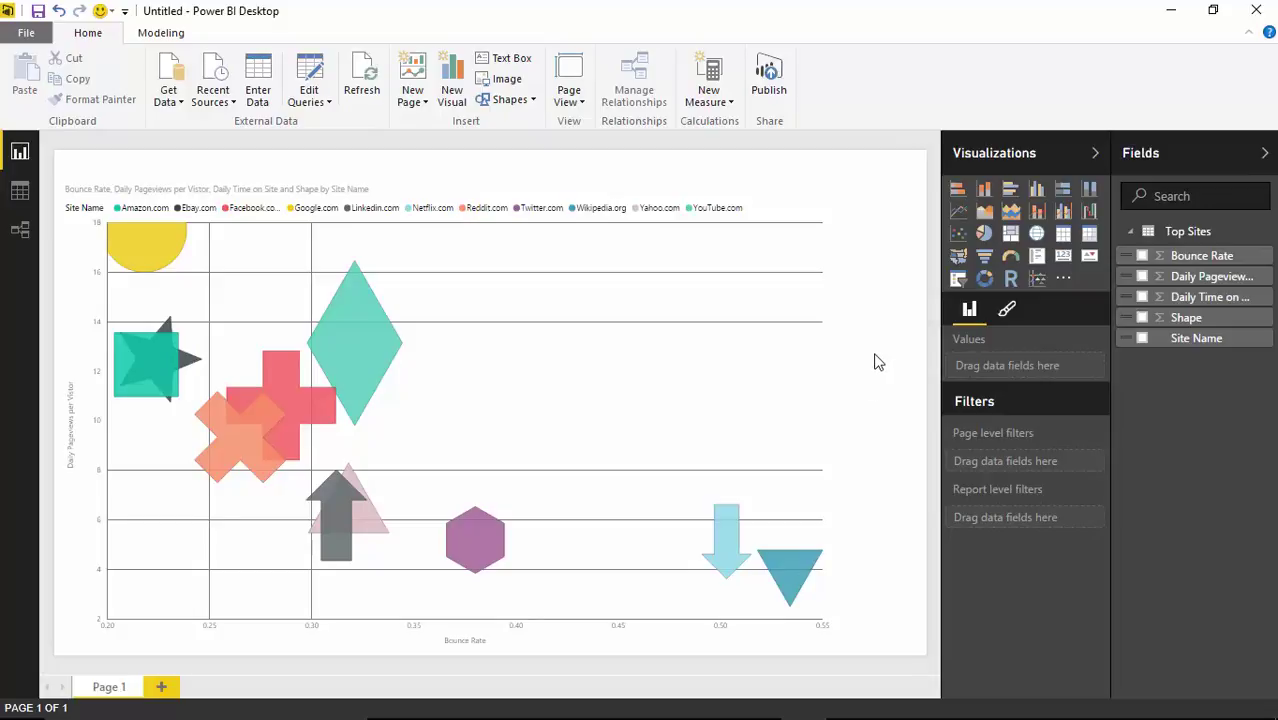
- Add a second report page and load the Pump Usage table from the Excel workbook Gas Station Traffic.xlsx in the Data folder
left_click(161, 688)
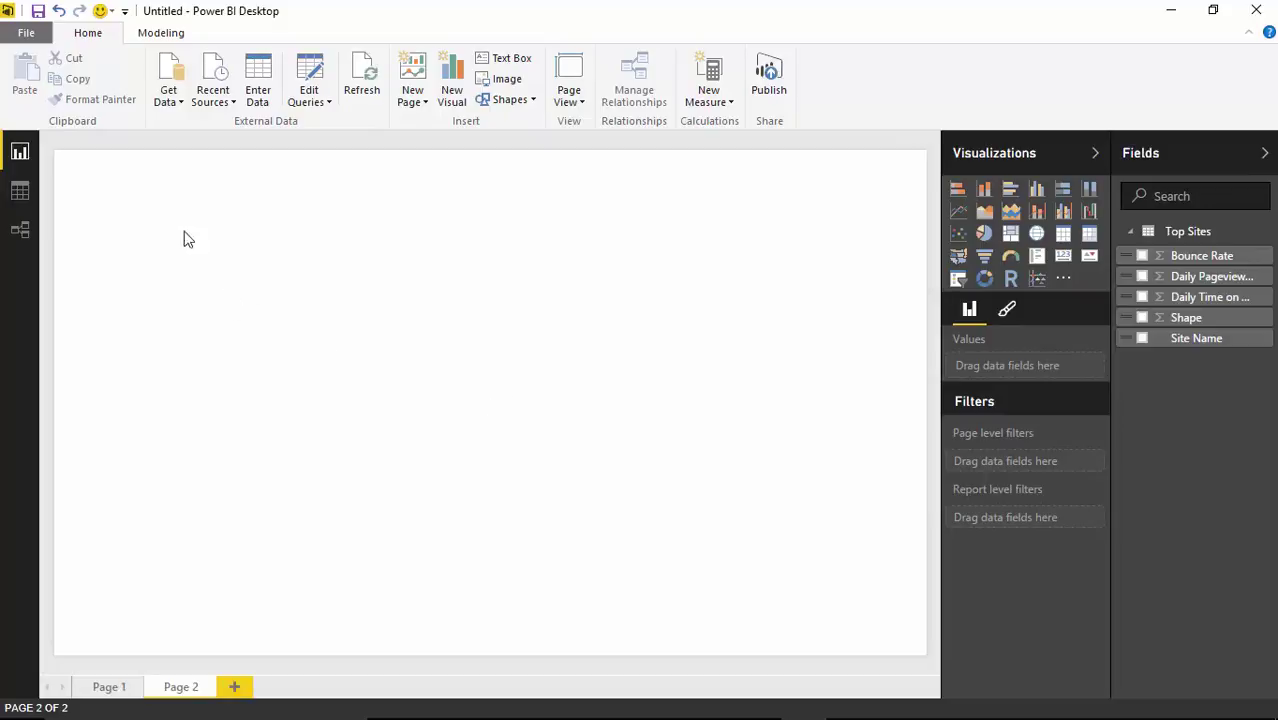
left_click(168, 101)
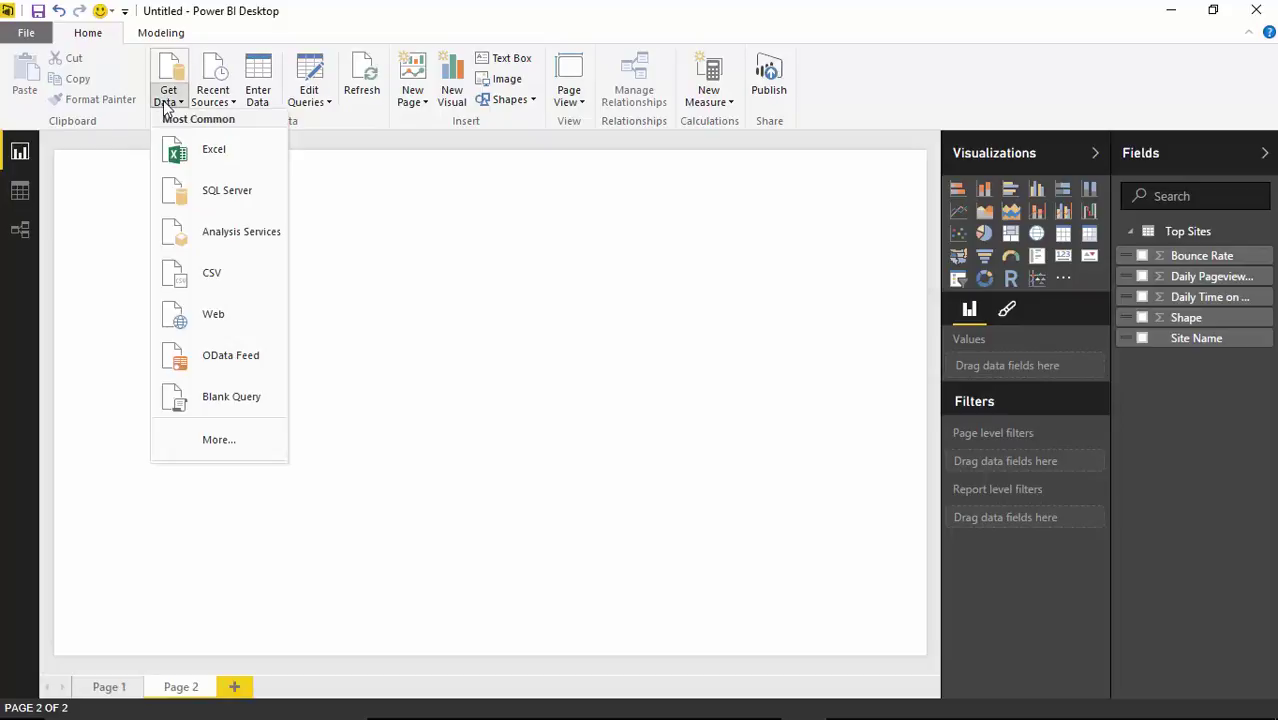
left_click(220, 168)
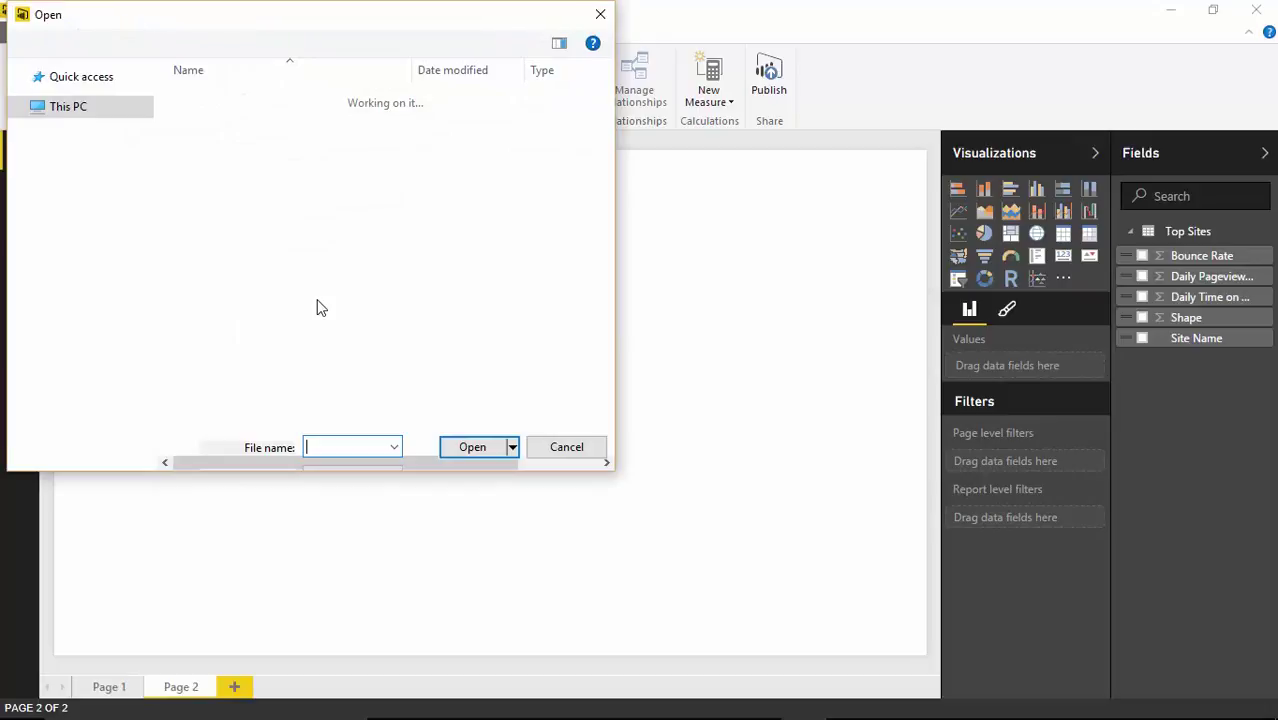
left_click(228, 47)
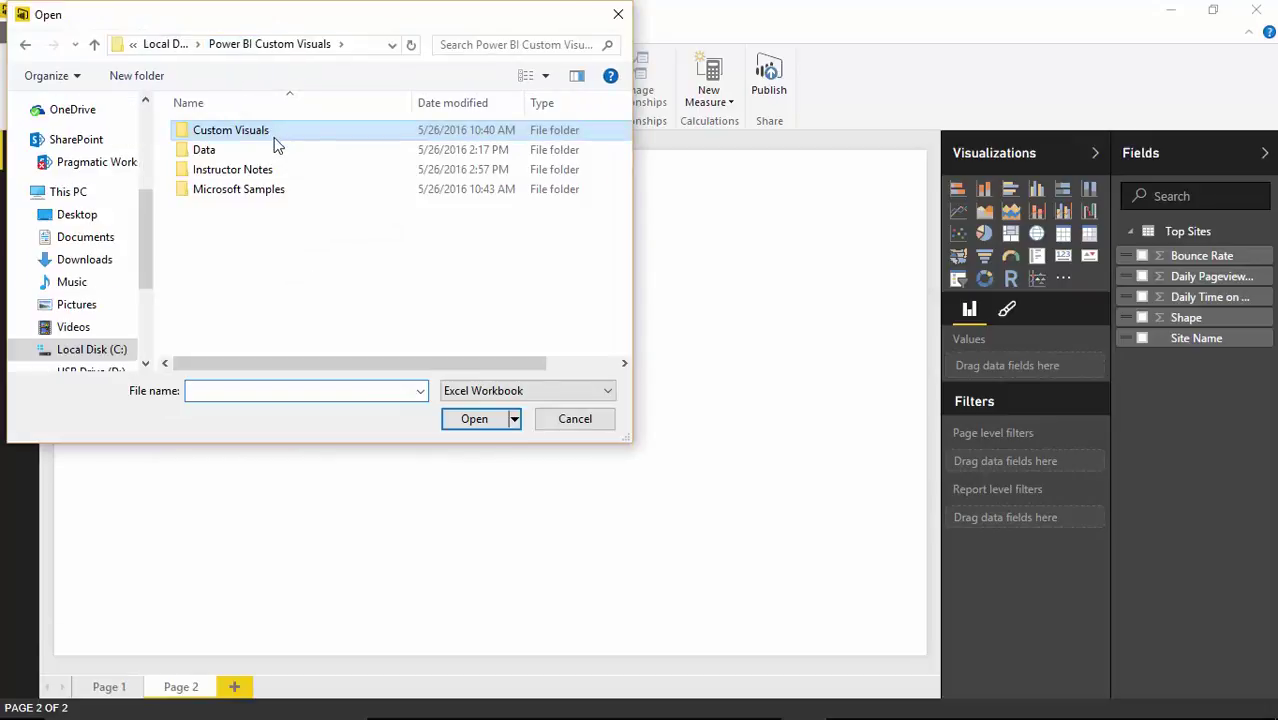
double_click(255, 151)
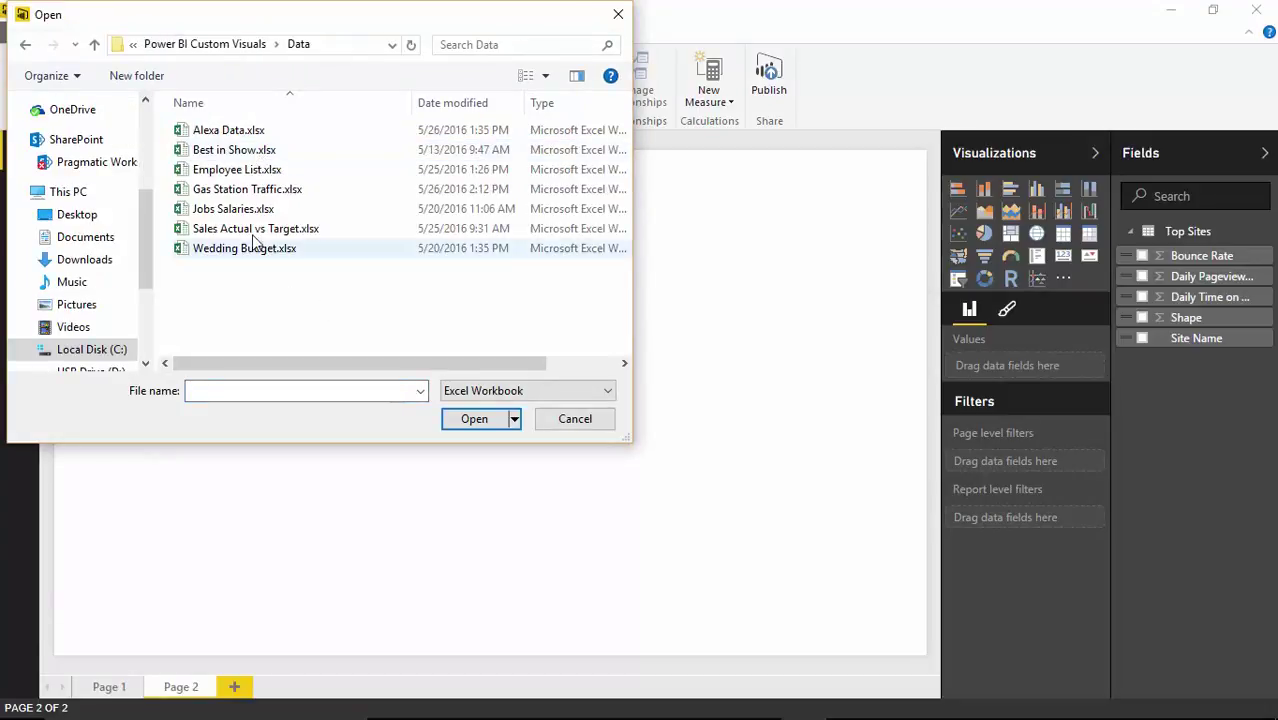
left_click(245, 192)
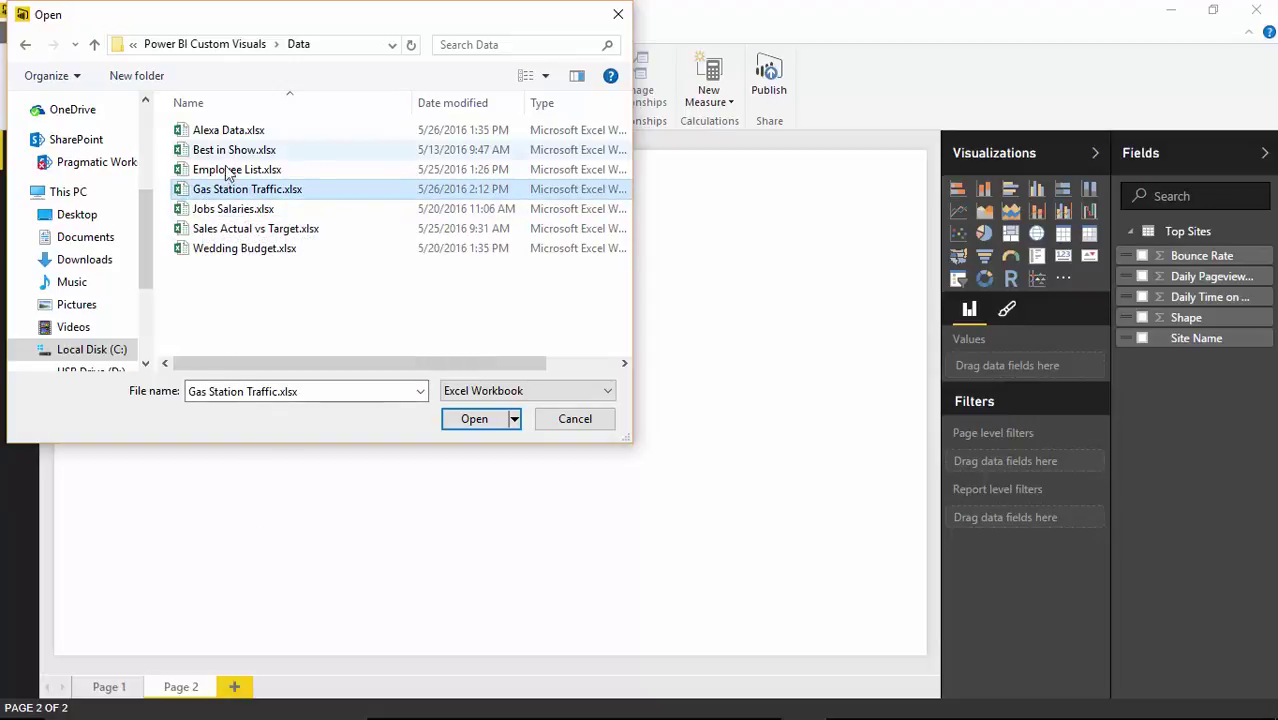
left_click(462, 419)
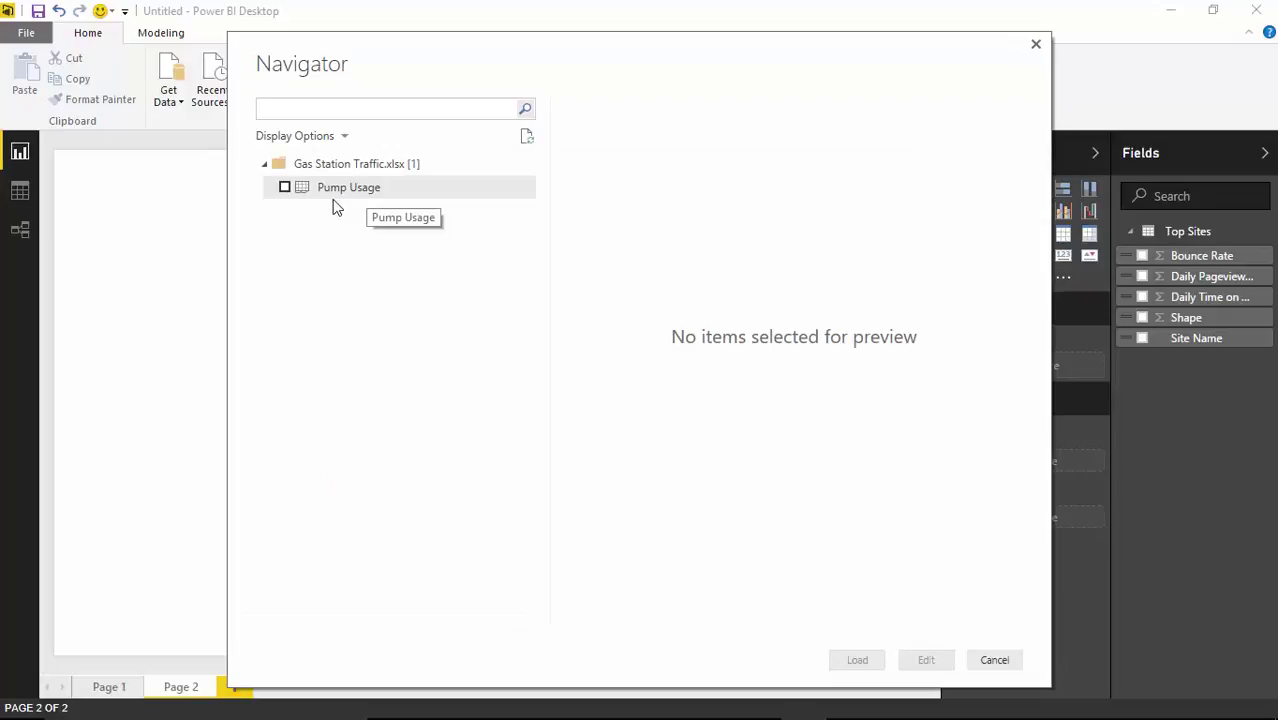
left_click(285, 187)
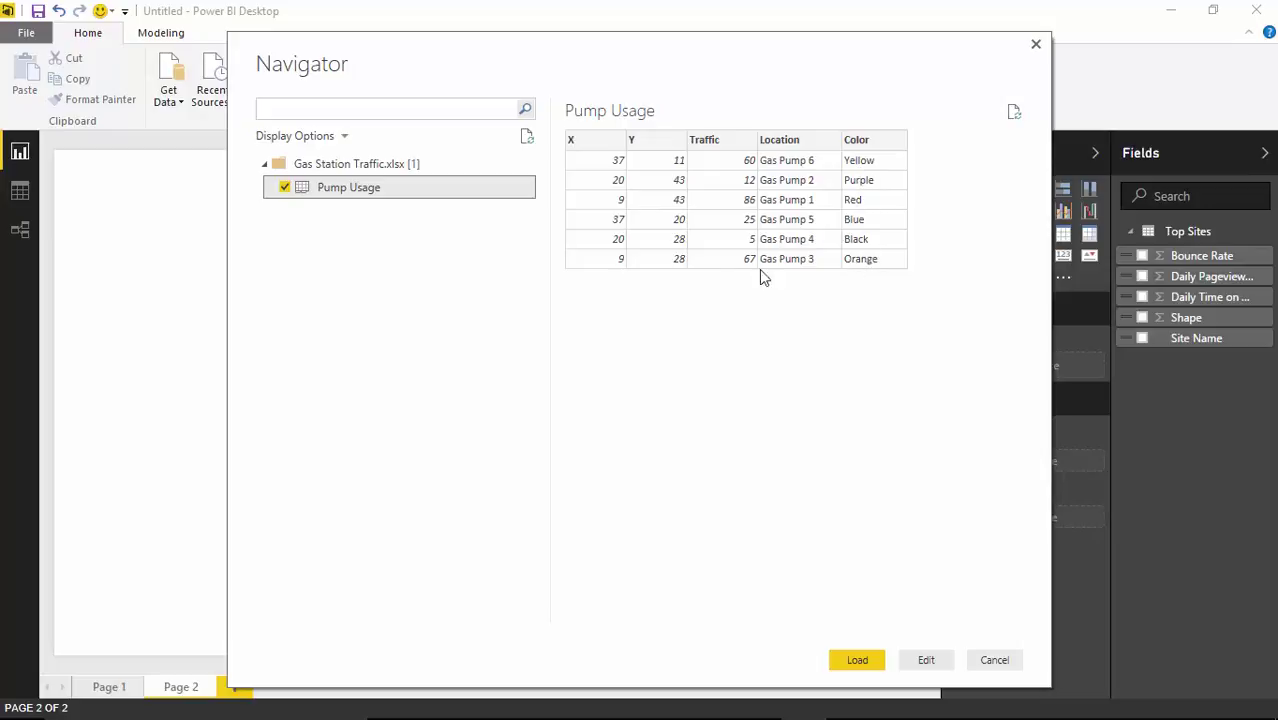
left_click(864, 662)
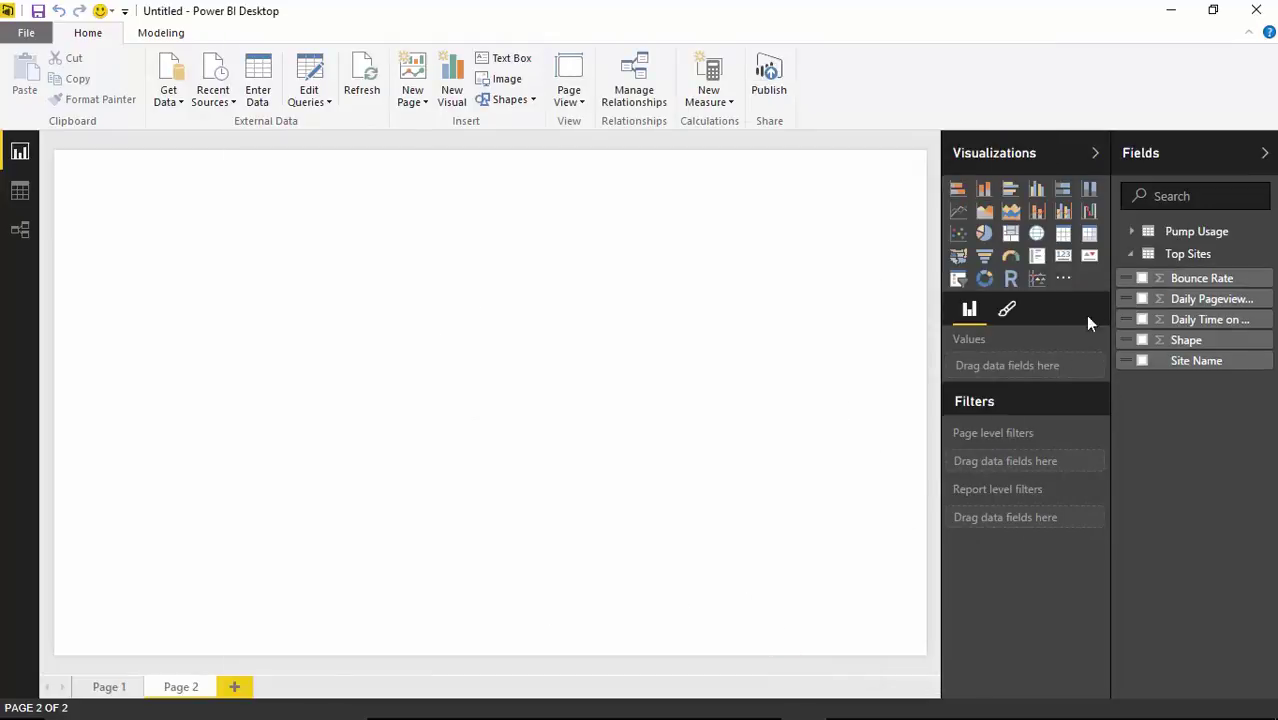
- Show the Pump Usage fields and add an EnhancedScatter visual to Page 2, enlarged to cover most of the page
left_click(1131, 256)
left_click(1132, 234)
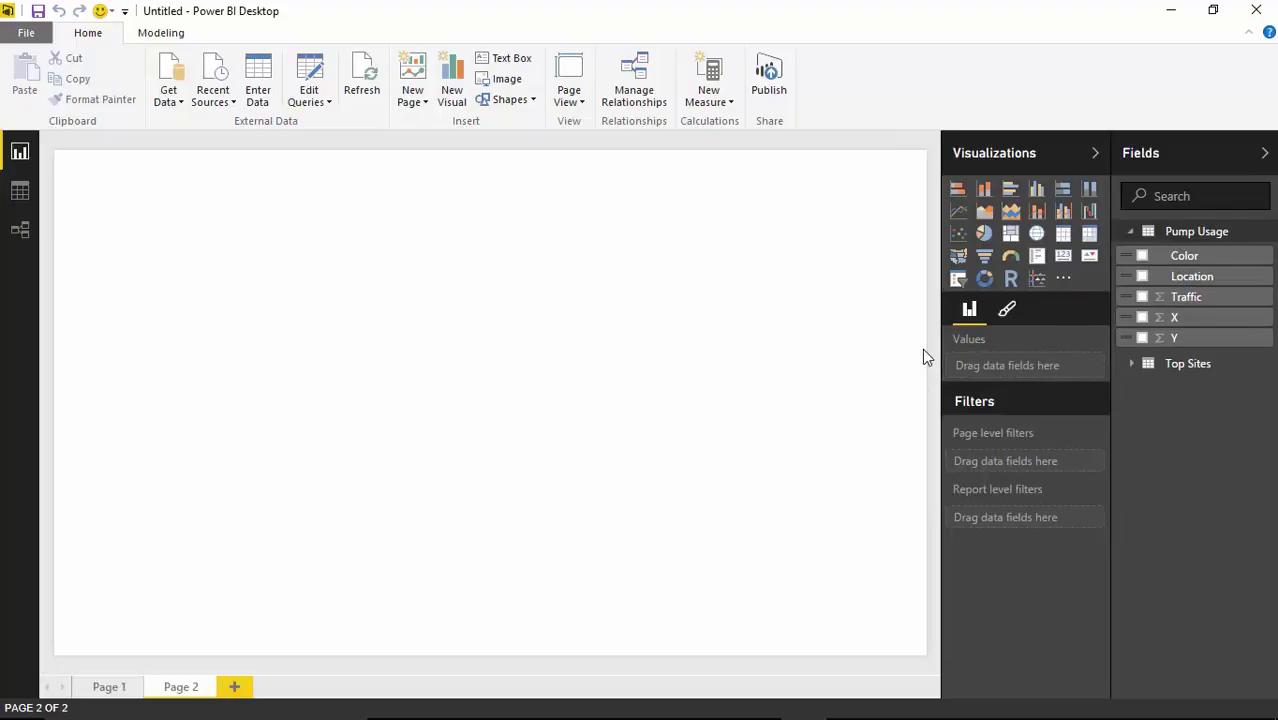
left_click(1037, 281)
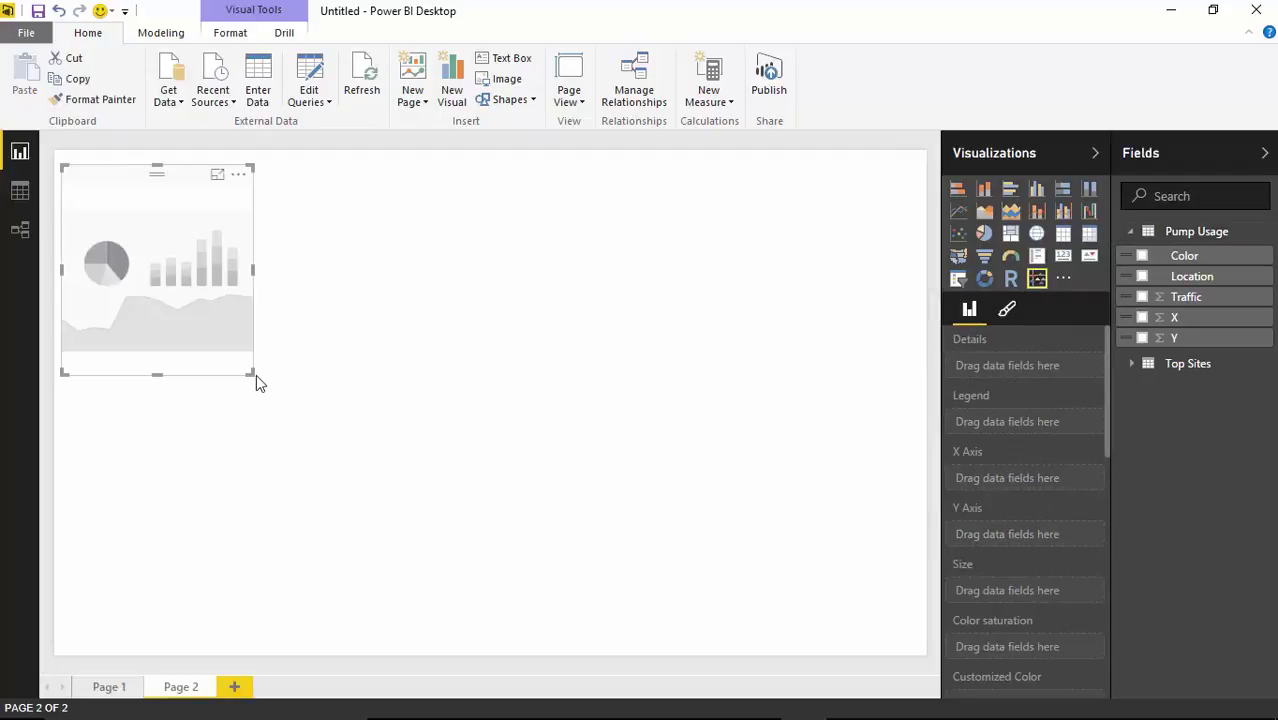
left_click_drag(255, 373, 842, 636)
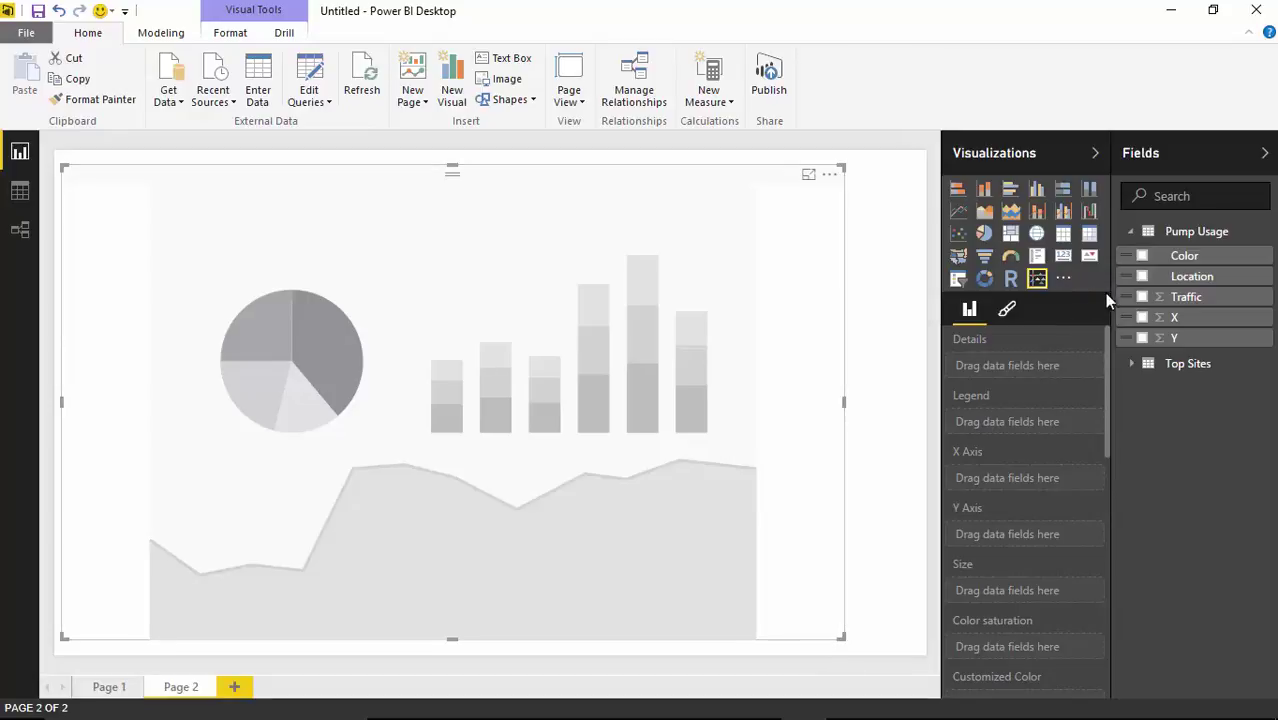
- Assign Location to the new scatter visual's Details, X to X Axis and Y to Y Axis
left_click(1142, 276)
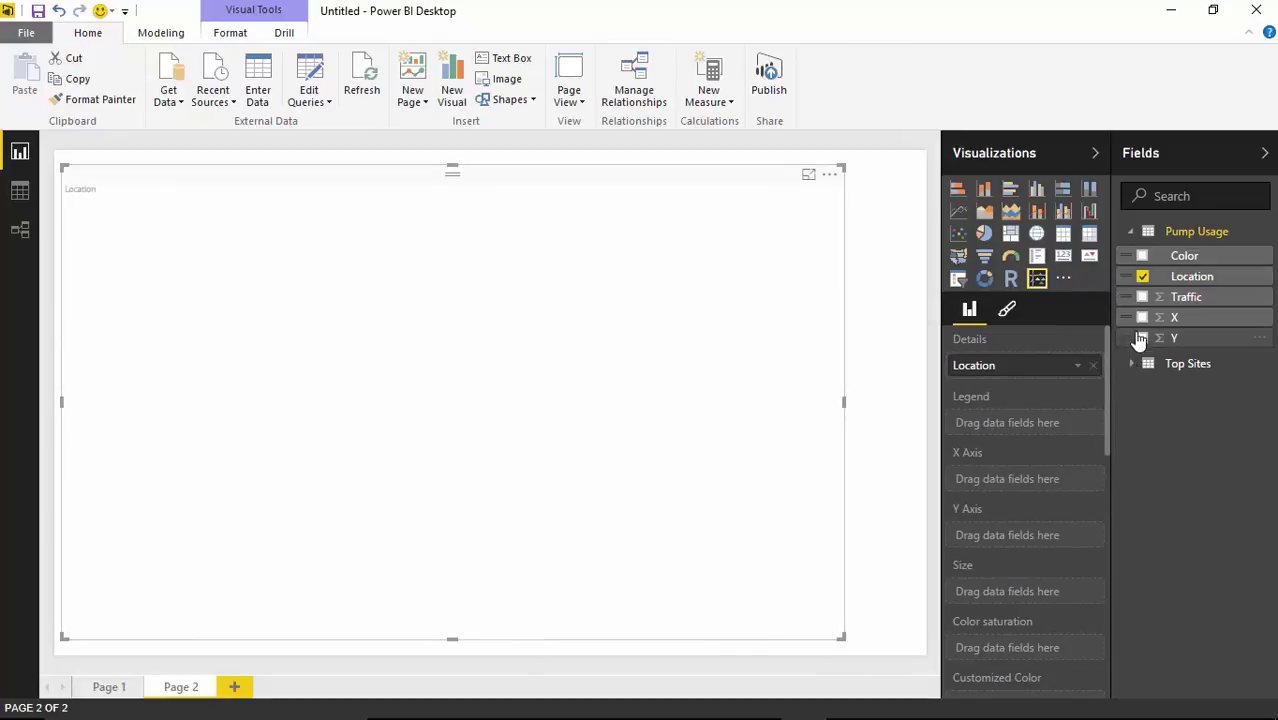
left_click(1142, 317)
left_click(1142, 338)
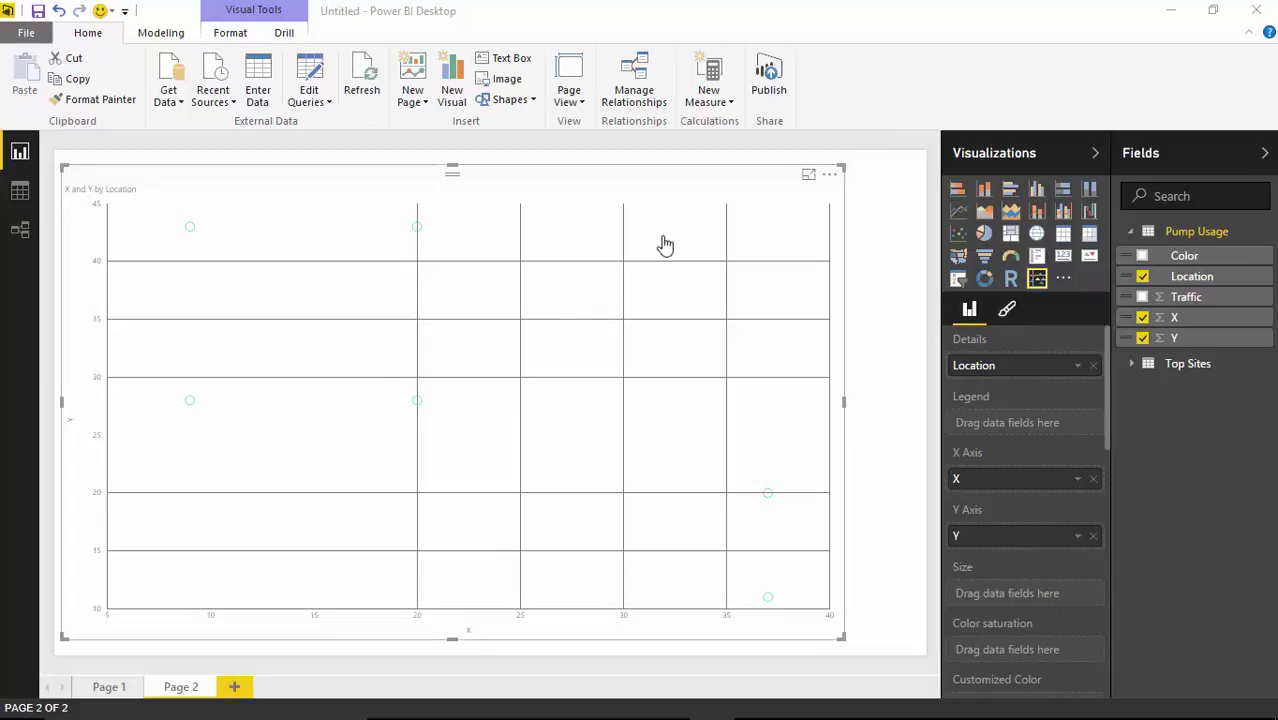
- Turn on the scatter visual's backdrop, widen the formatting area and enter the web address of GasStation.png as its image URL
left_click(1007, 315)
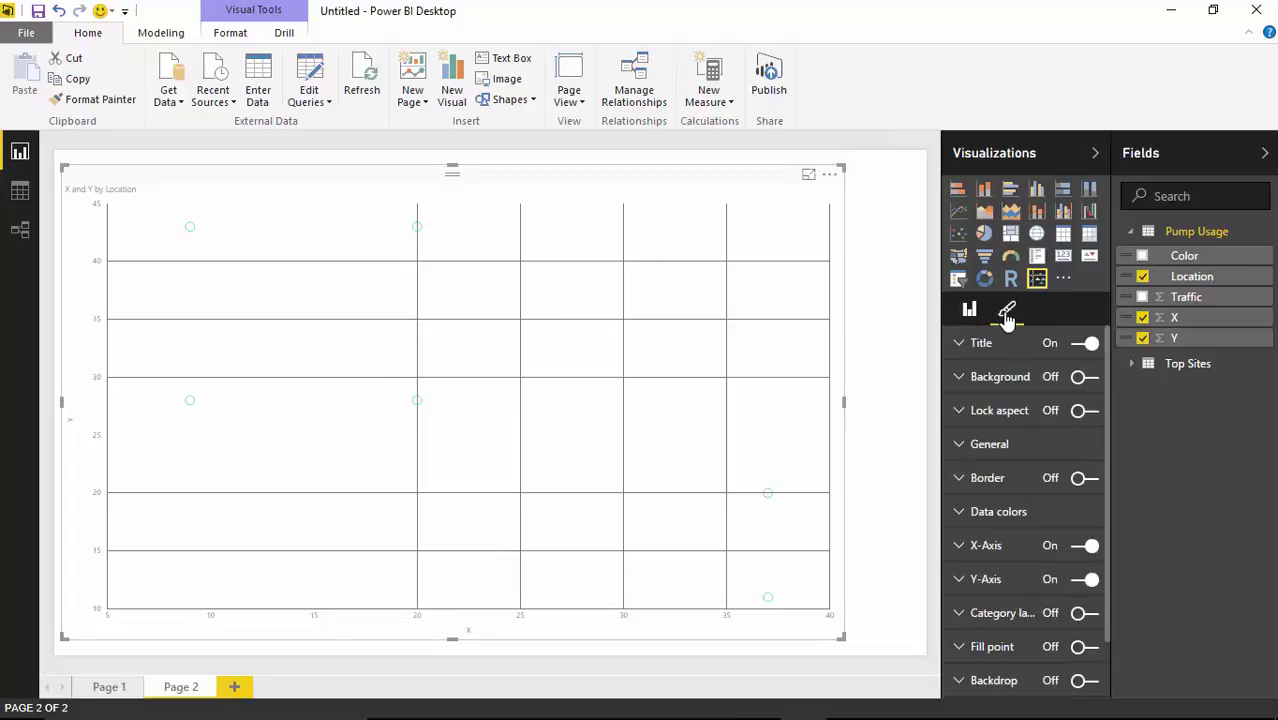
scroll(1013, 515, "down", 1)
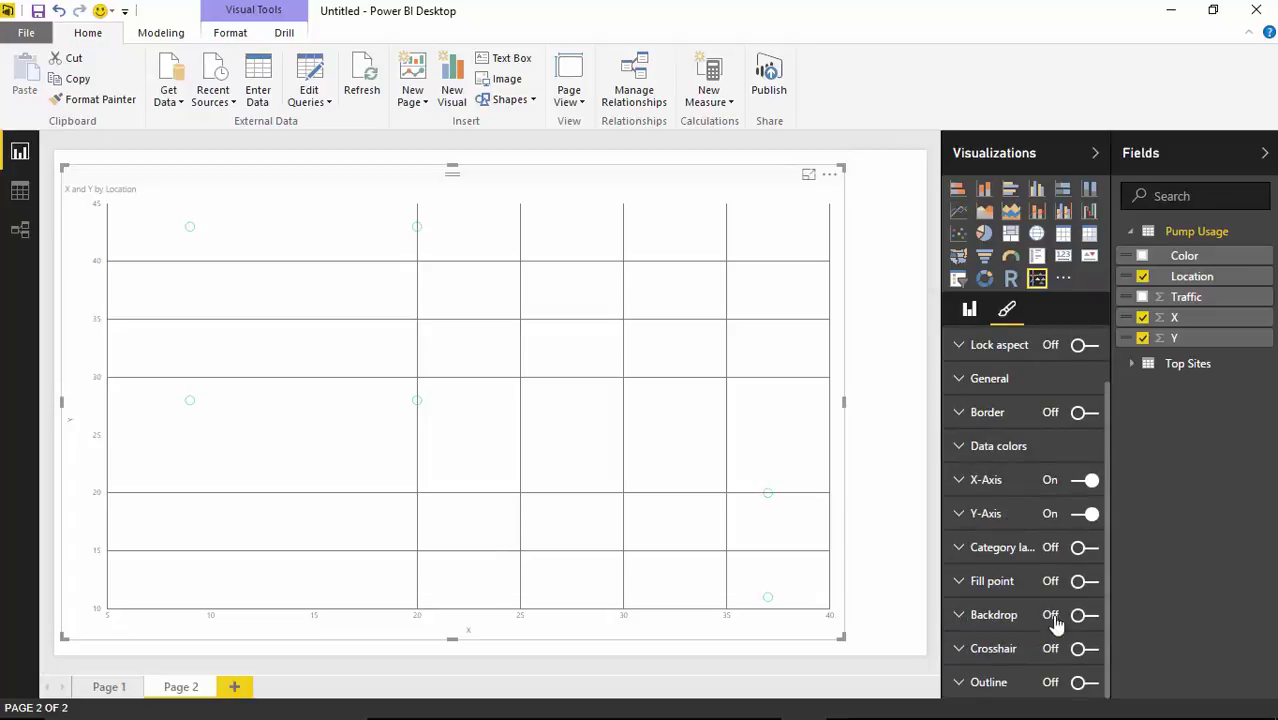
left_click(959, 620)
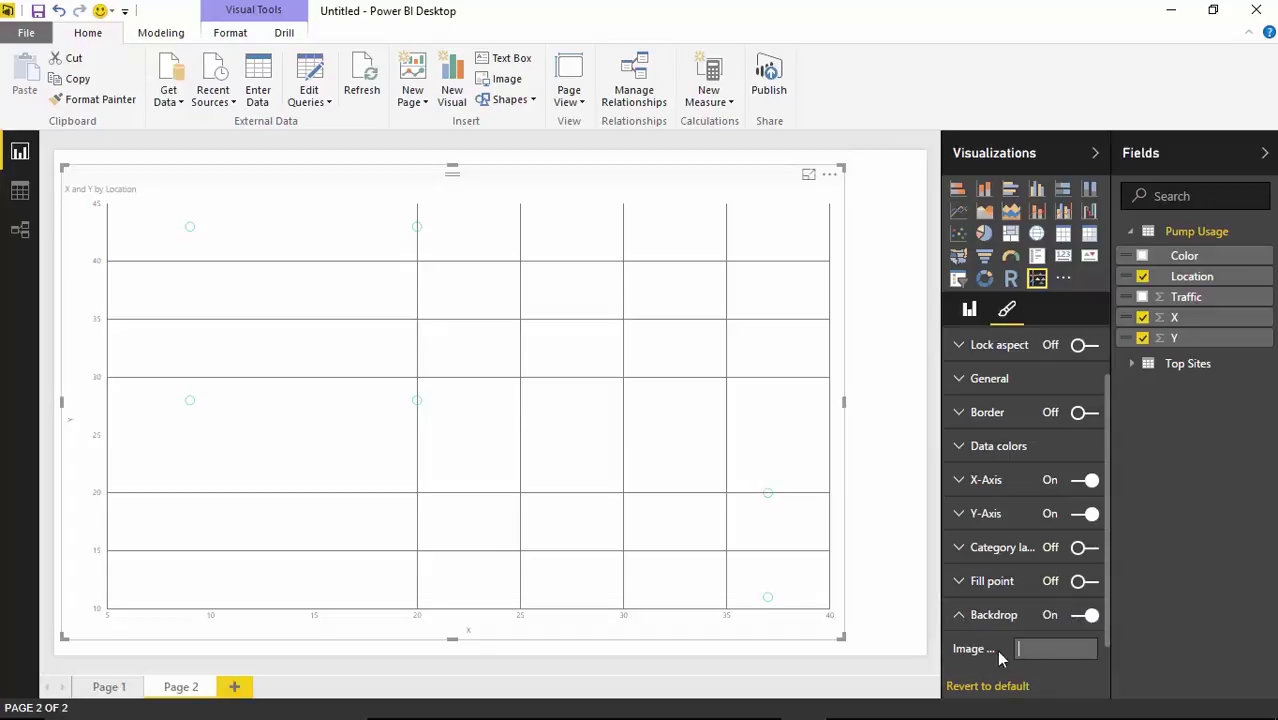
left_click_drag(942, 596, 902, 607)
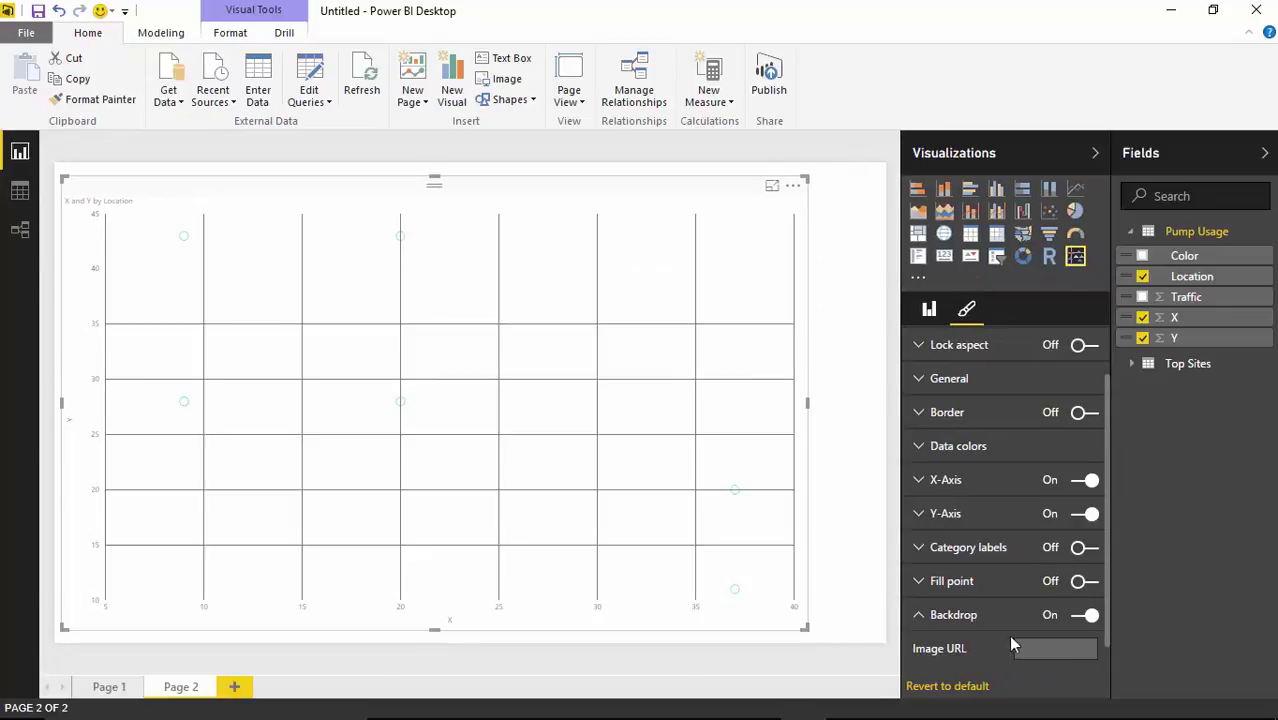
type("GasStation.png")
key("Return")
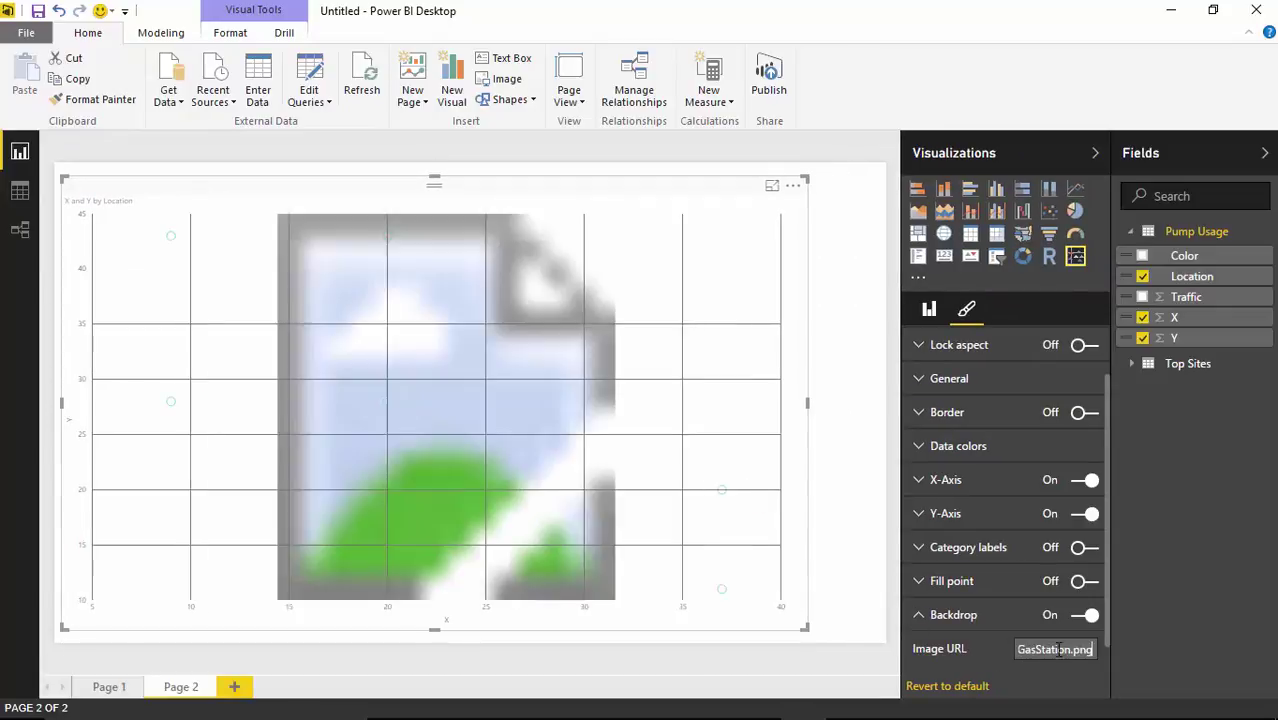
left_click(1037, 650)
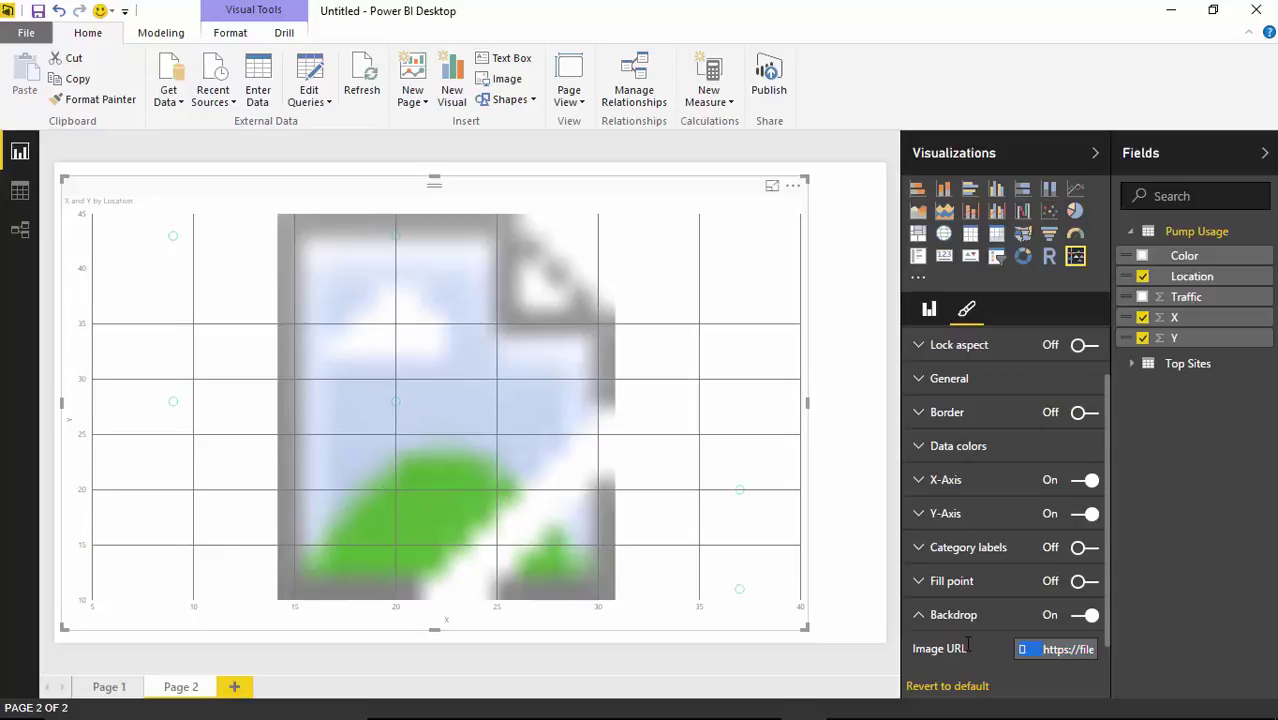
key("Home")
key("Return")
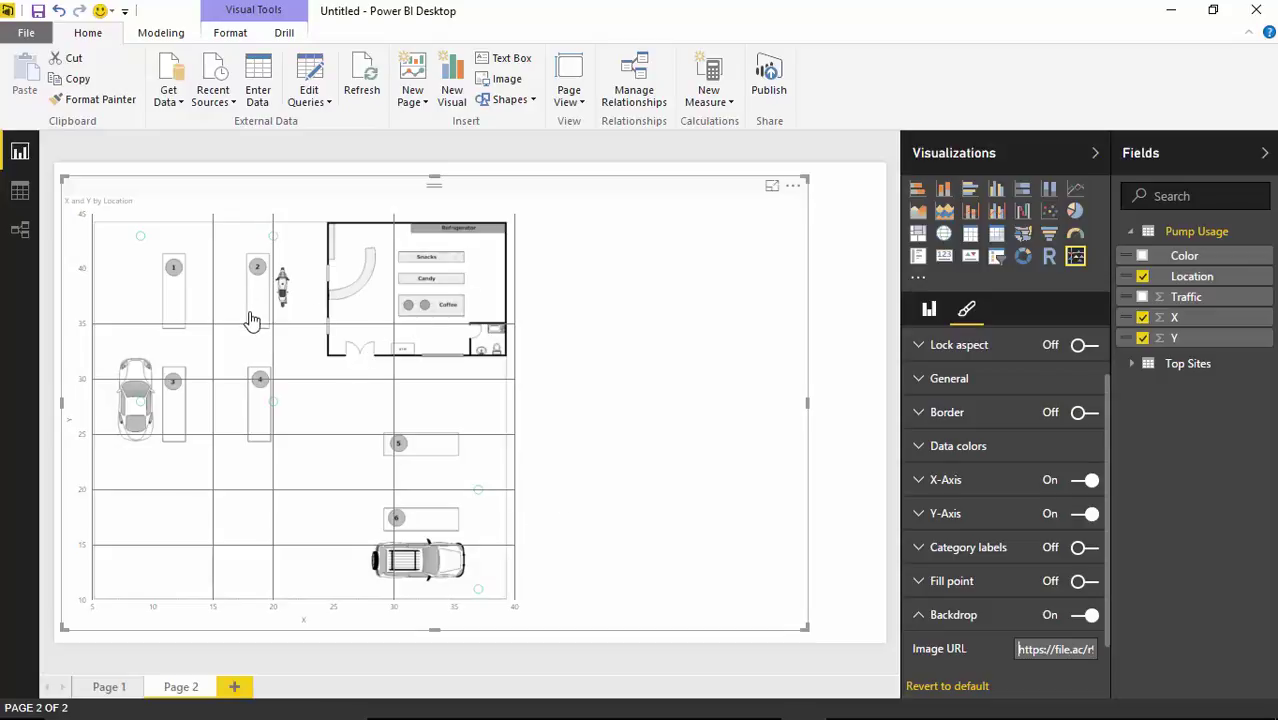
- Narrow the scatter visual to about the left half of Page 2 and turn on its Lock aspect option
left_click_drag(792, 404, 531, 431)
left_click(524, 634)
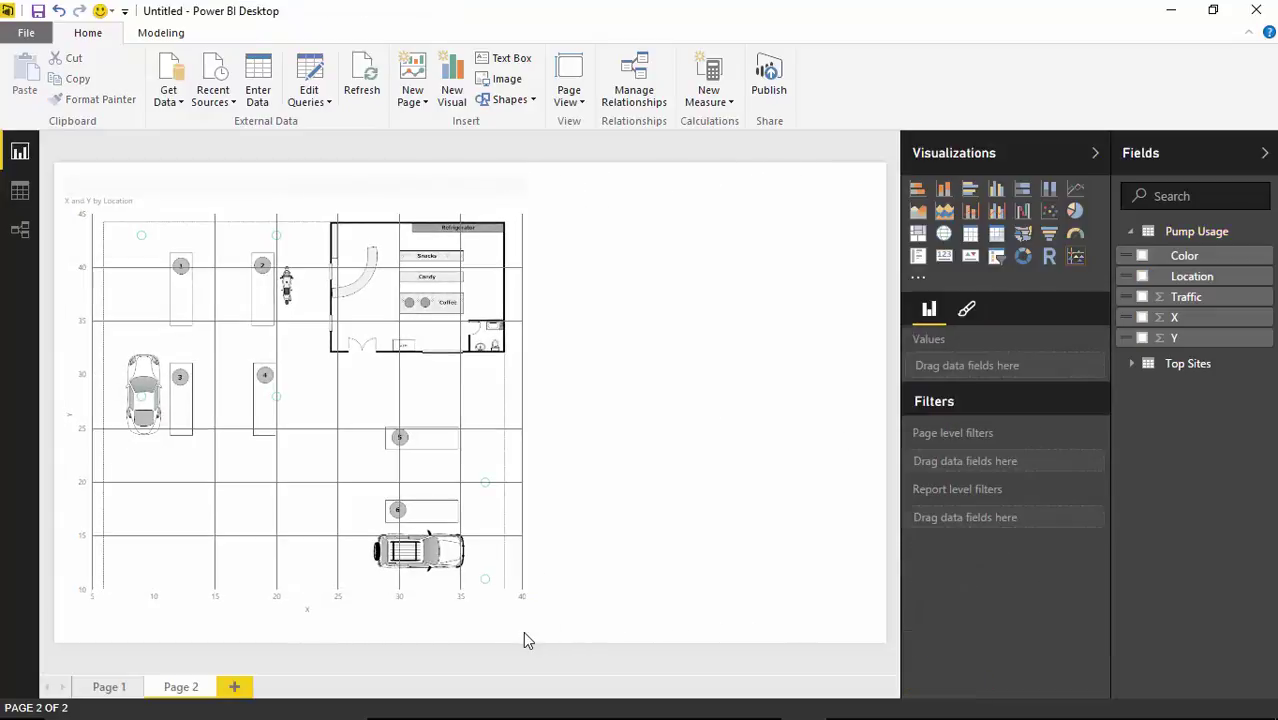
left_click(520, 566)
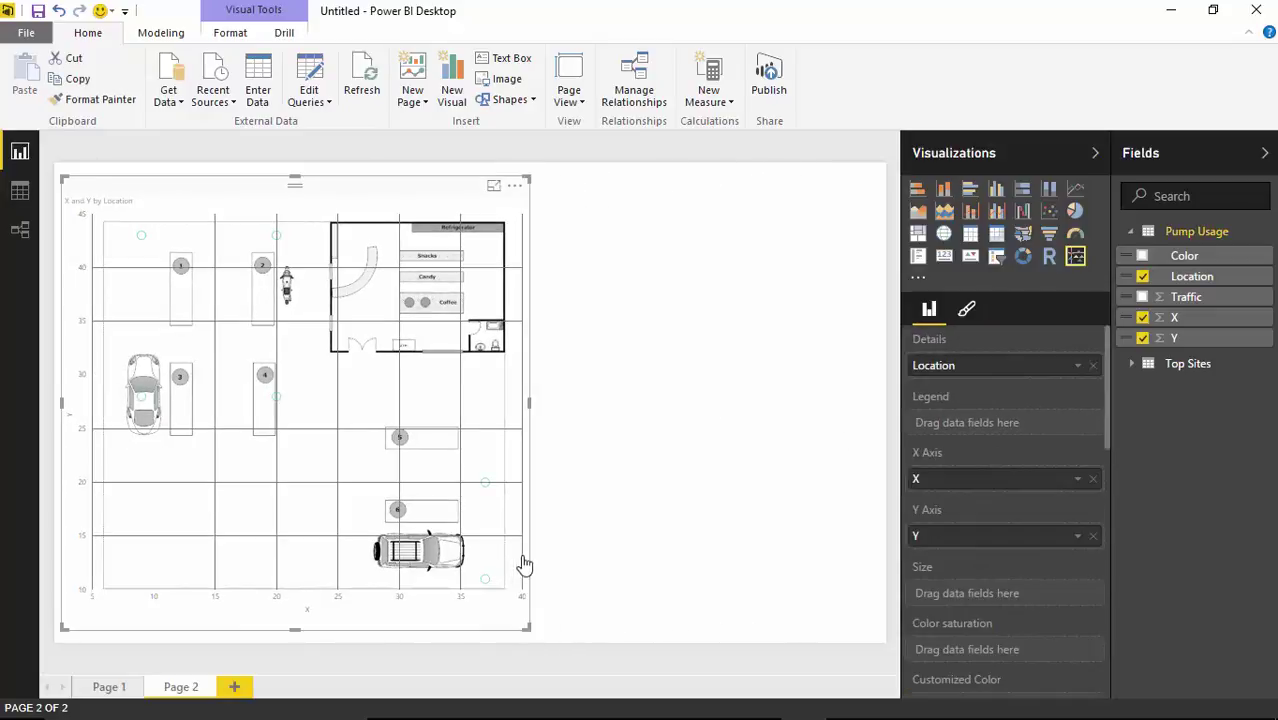
left_click(968, 312)
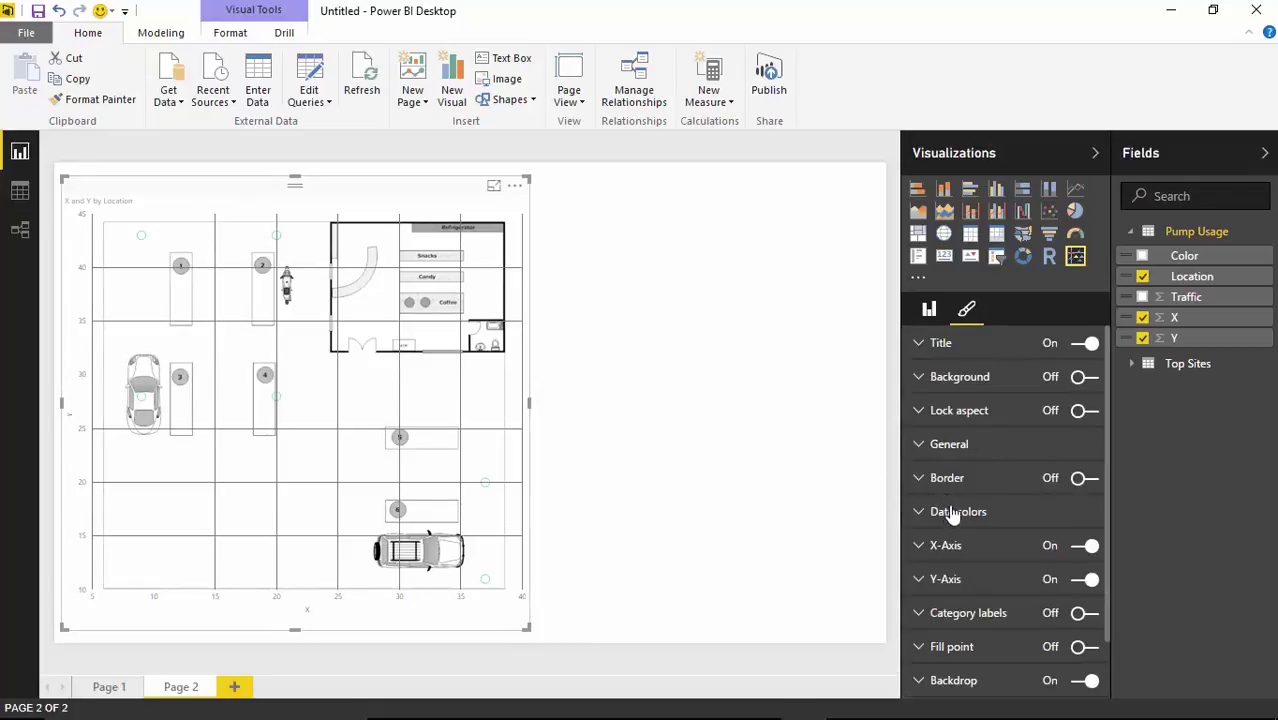
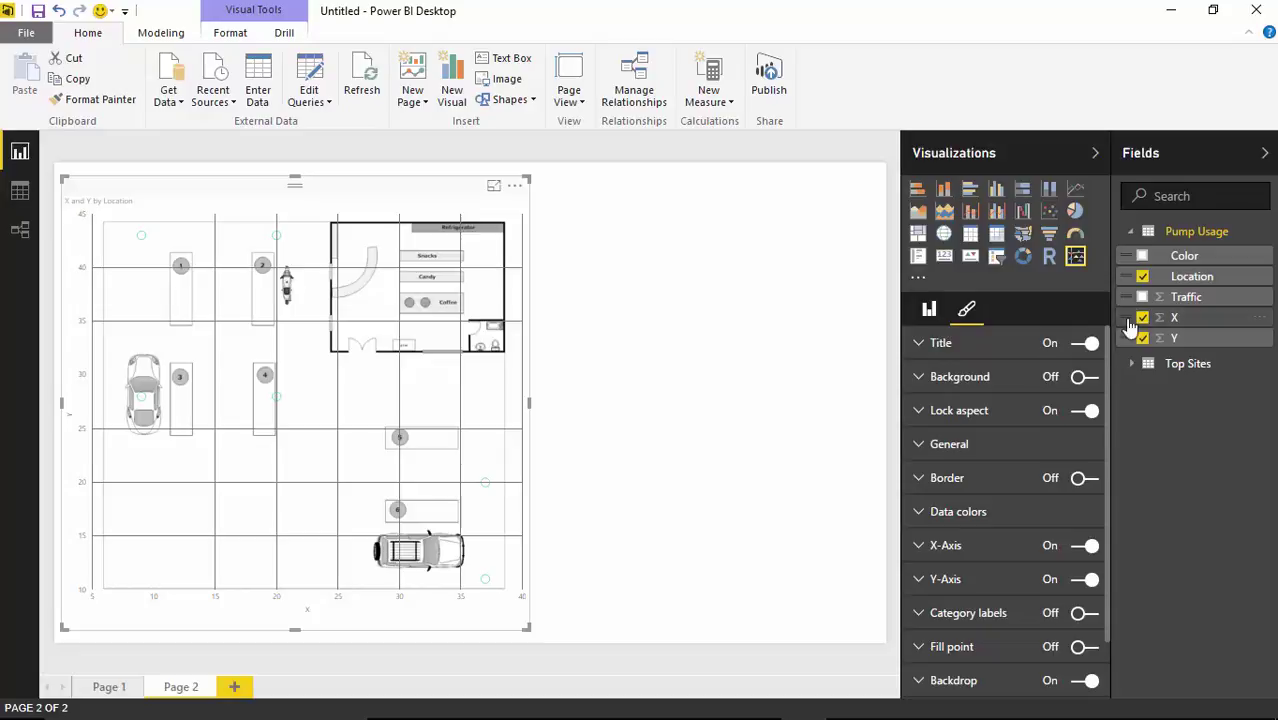
- Add the Traffic field as the scatter visual's Size and inspect the tooltip details of the pump bubbles
left_click(1142, 297)
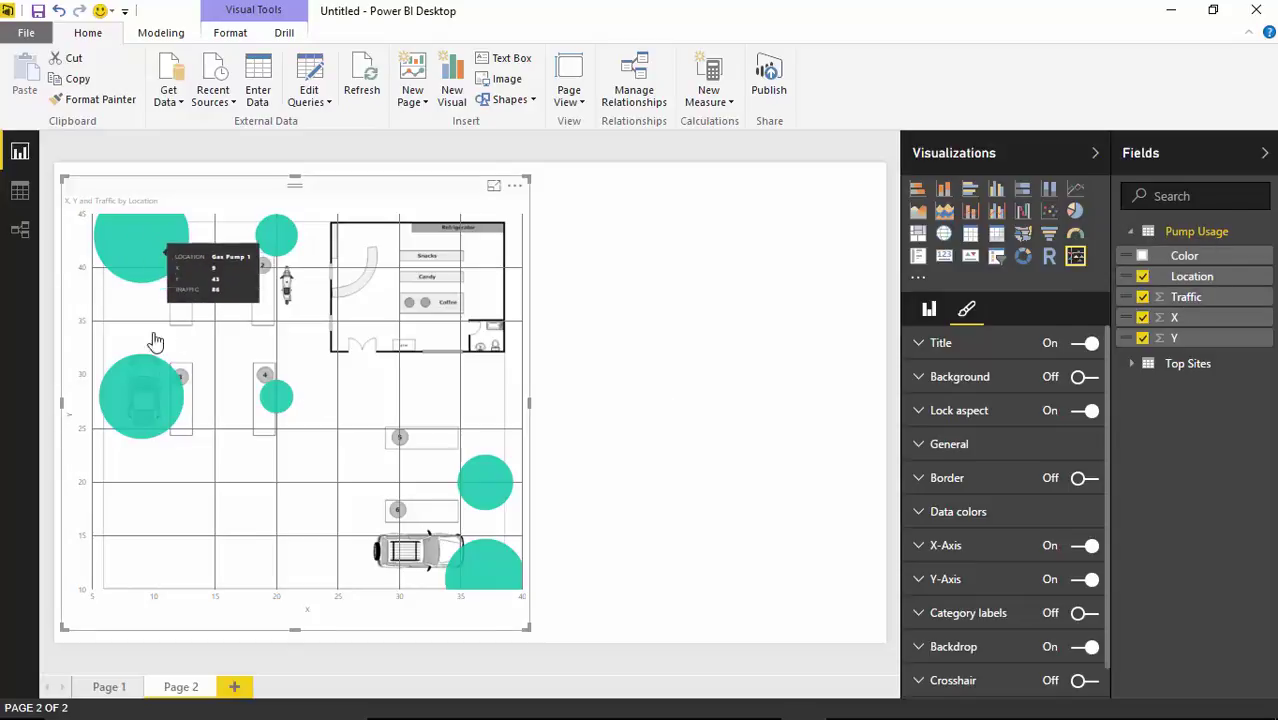
mouse_move(148, 371)
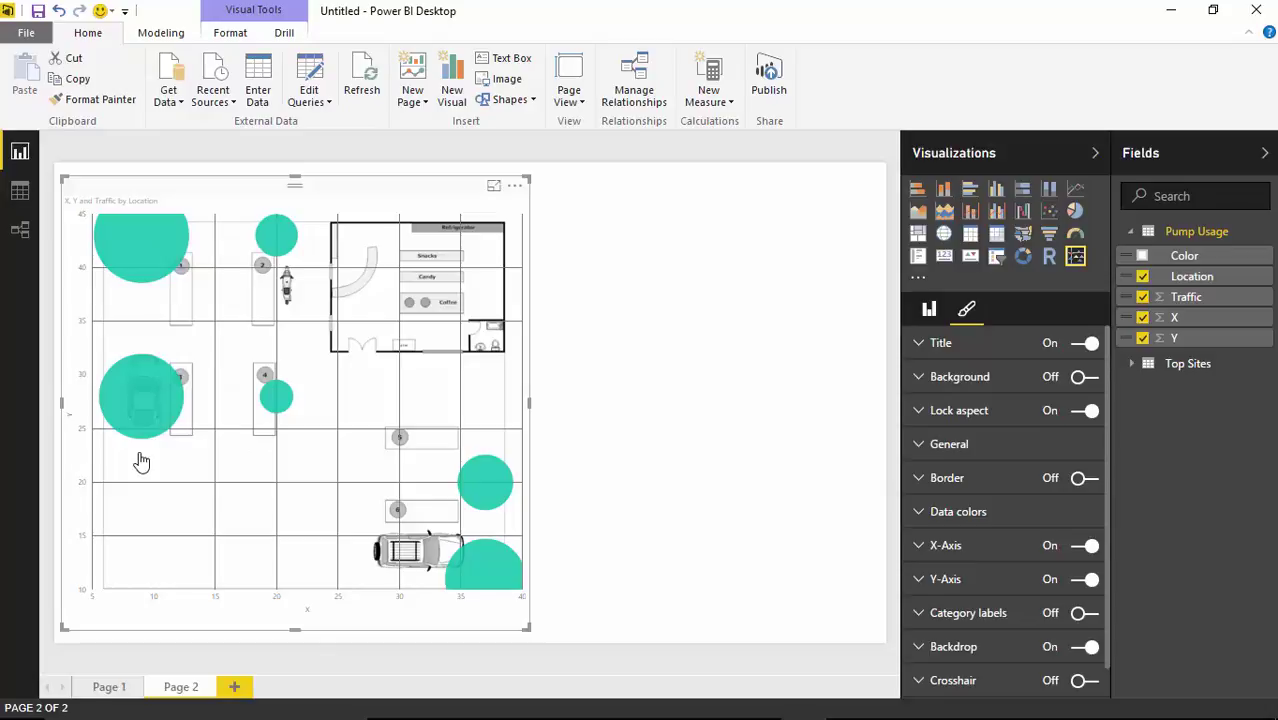
mouse_move(141, 398)
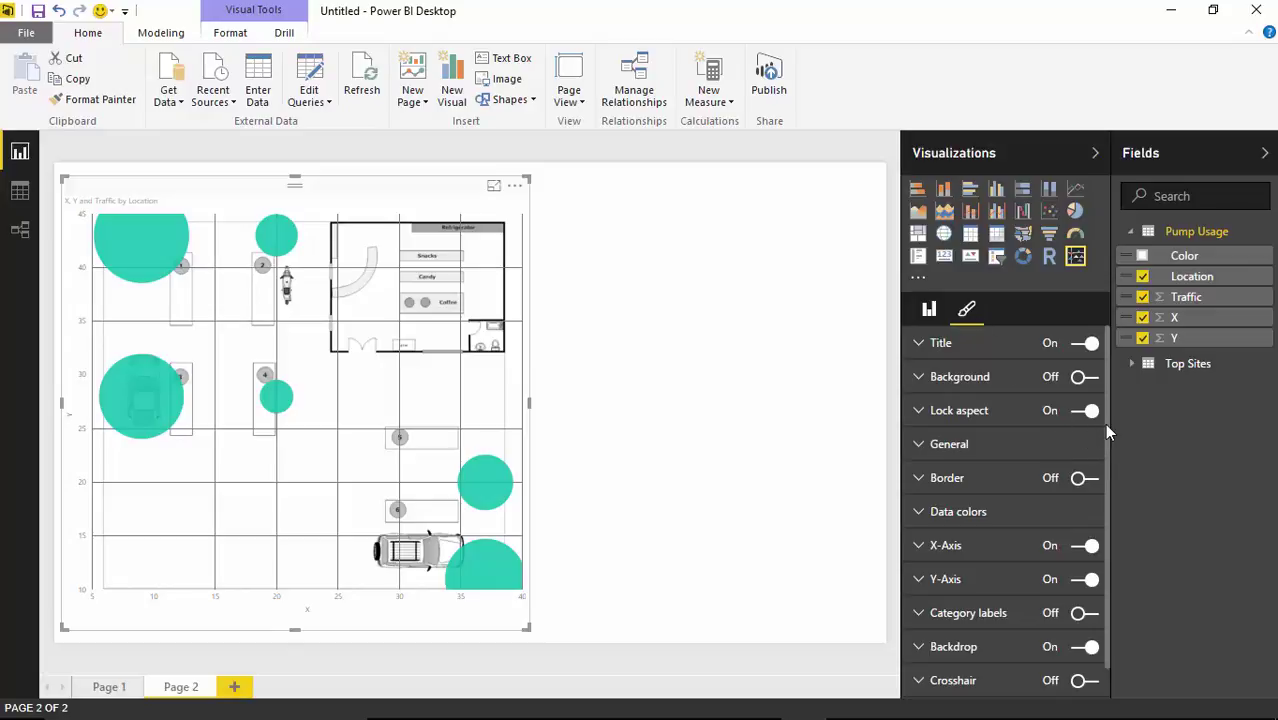
- Set the scatter visual's X-Axis range to start at 0 and end at 50
scroll(1110, 472, "down", 1)
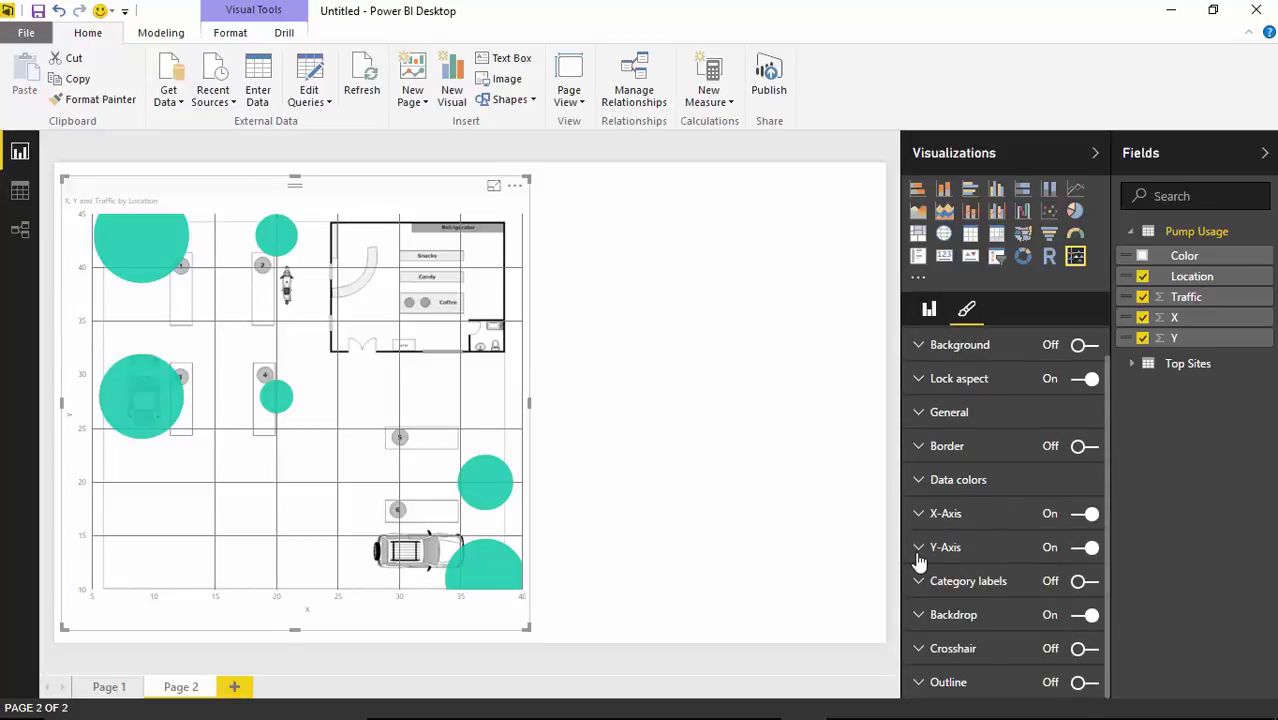
left_click(918, 514)
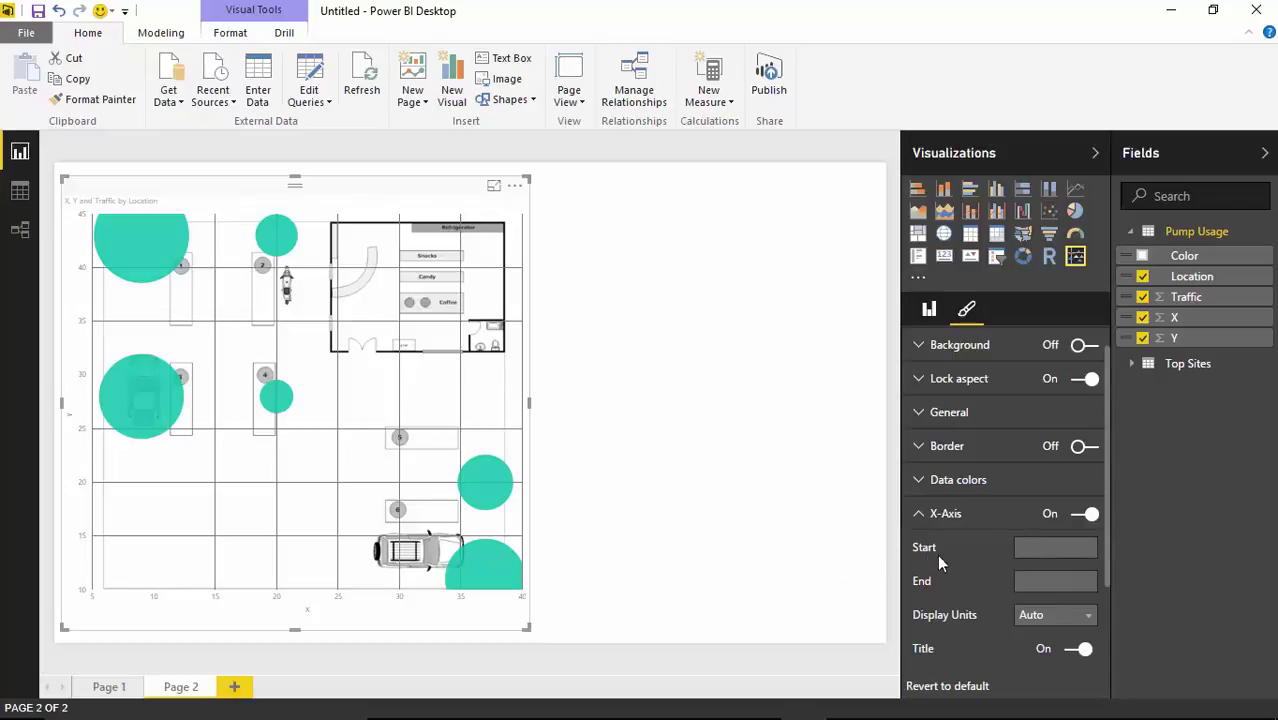
left_click(1033, 547)
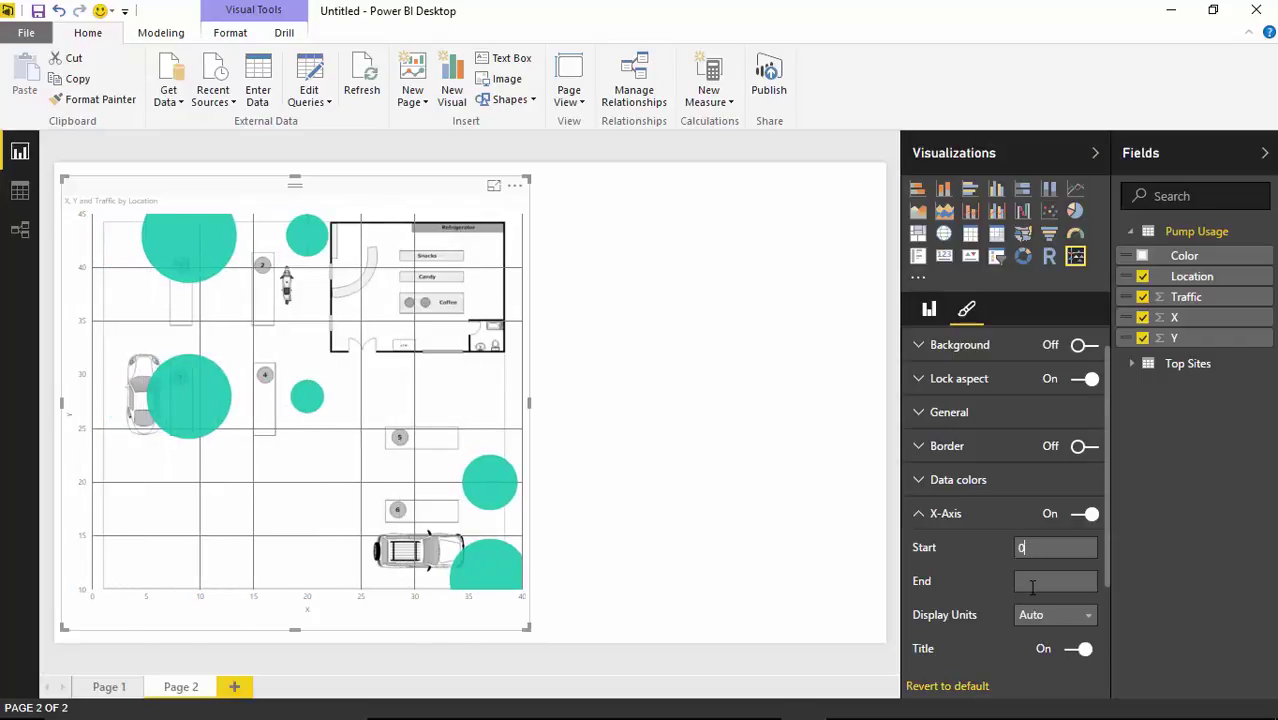
left_click(1034, 580)
type("50")
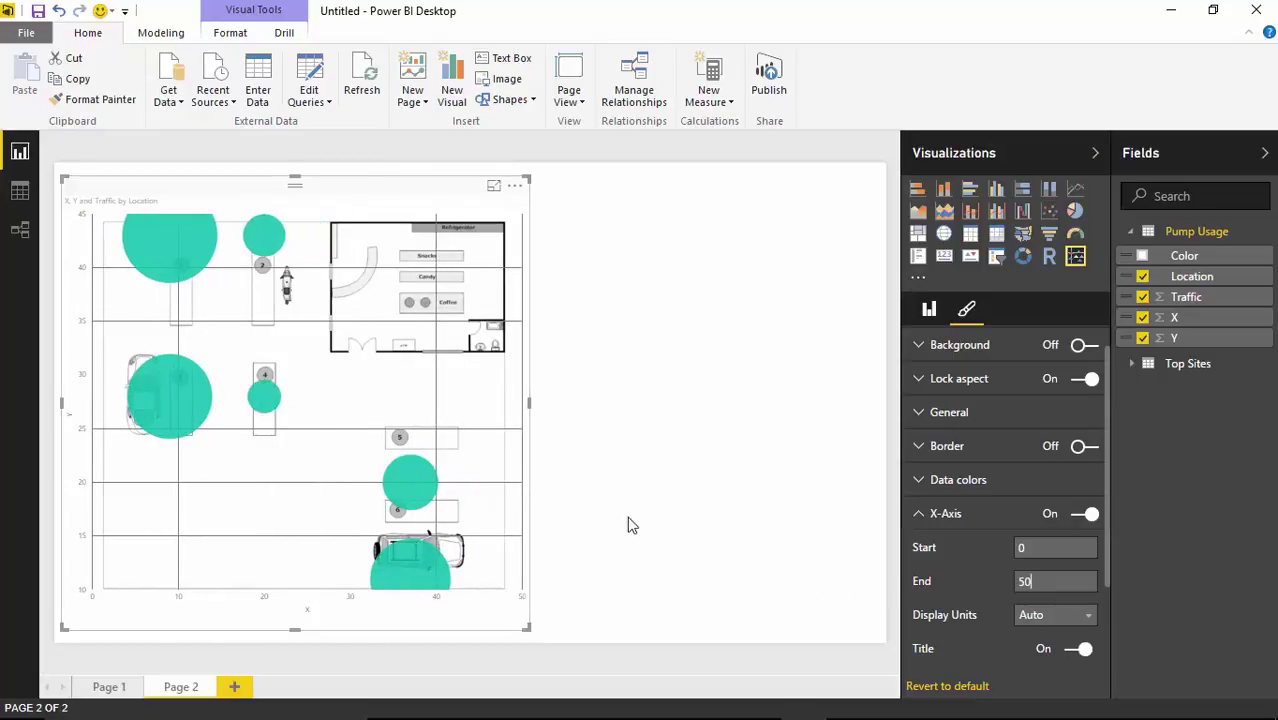
left_click(919, 514)
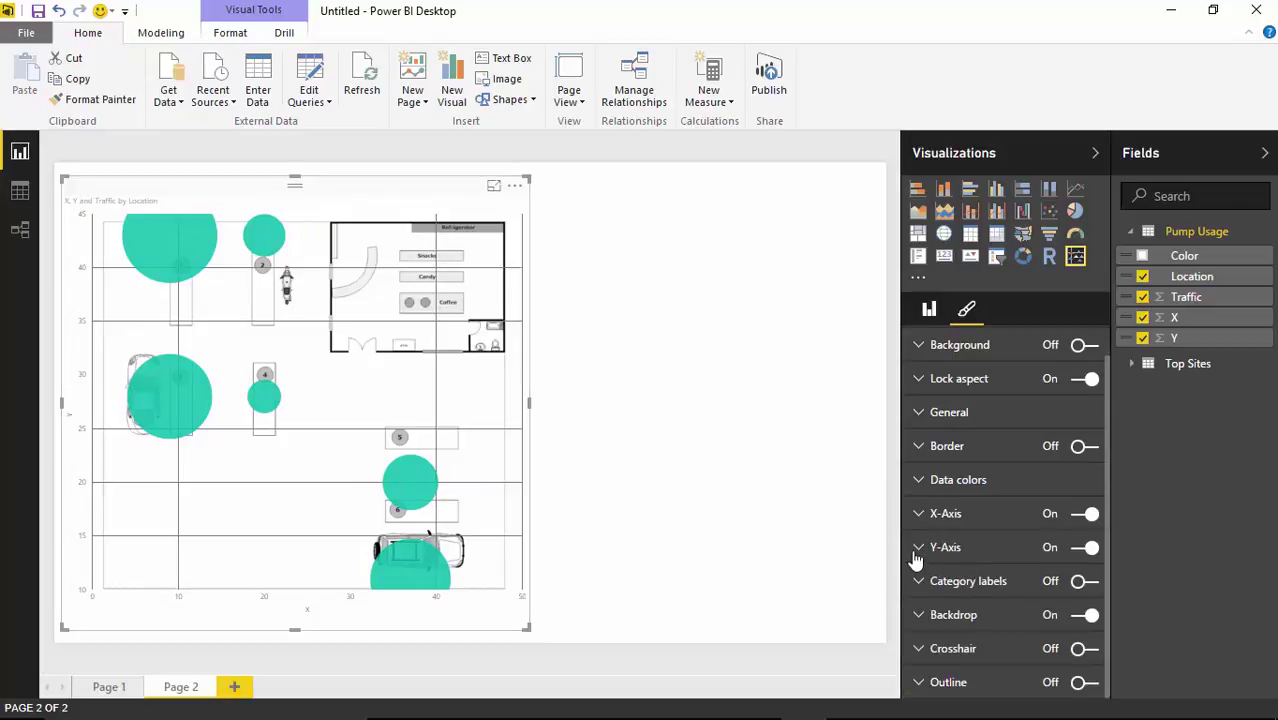
- Set the scatter visual's Y-Axis range to start at 0 and end at 50
left_click(920, 557)
scroll(992, 626, "down", 3)
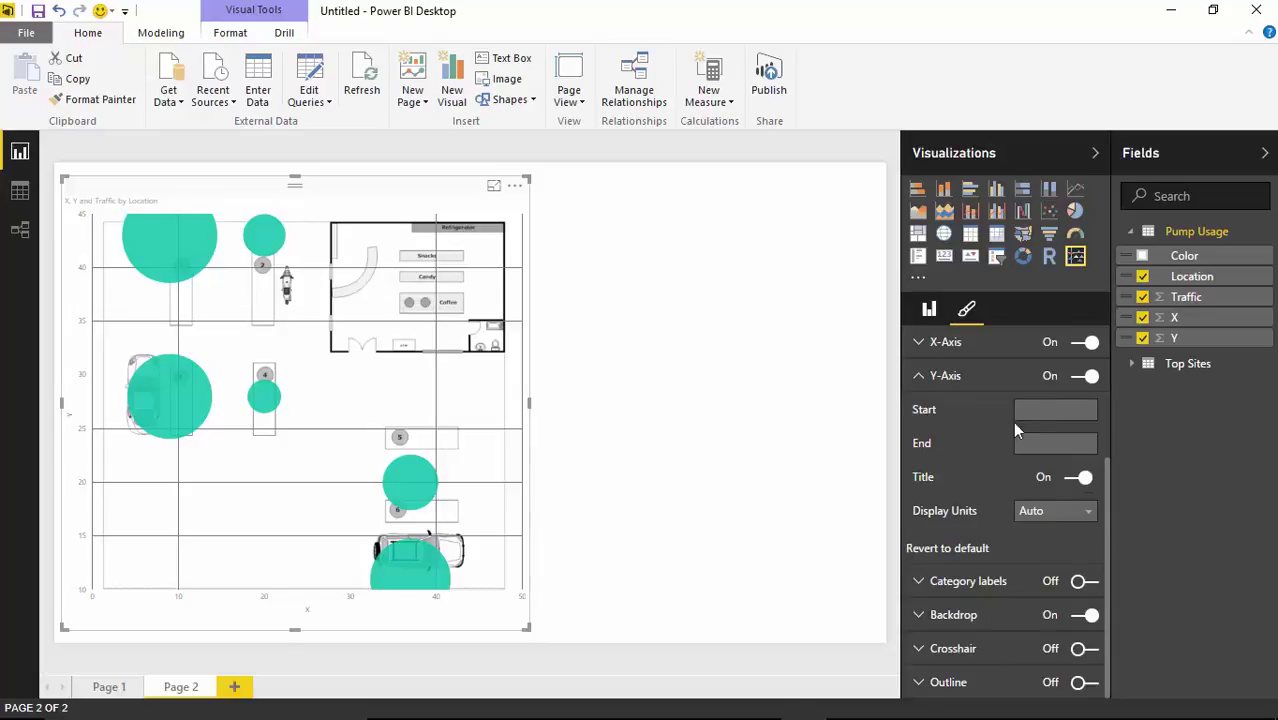
type("0")
left_click(1048, 446)
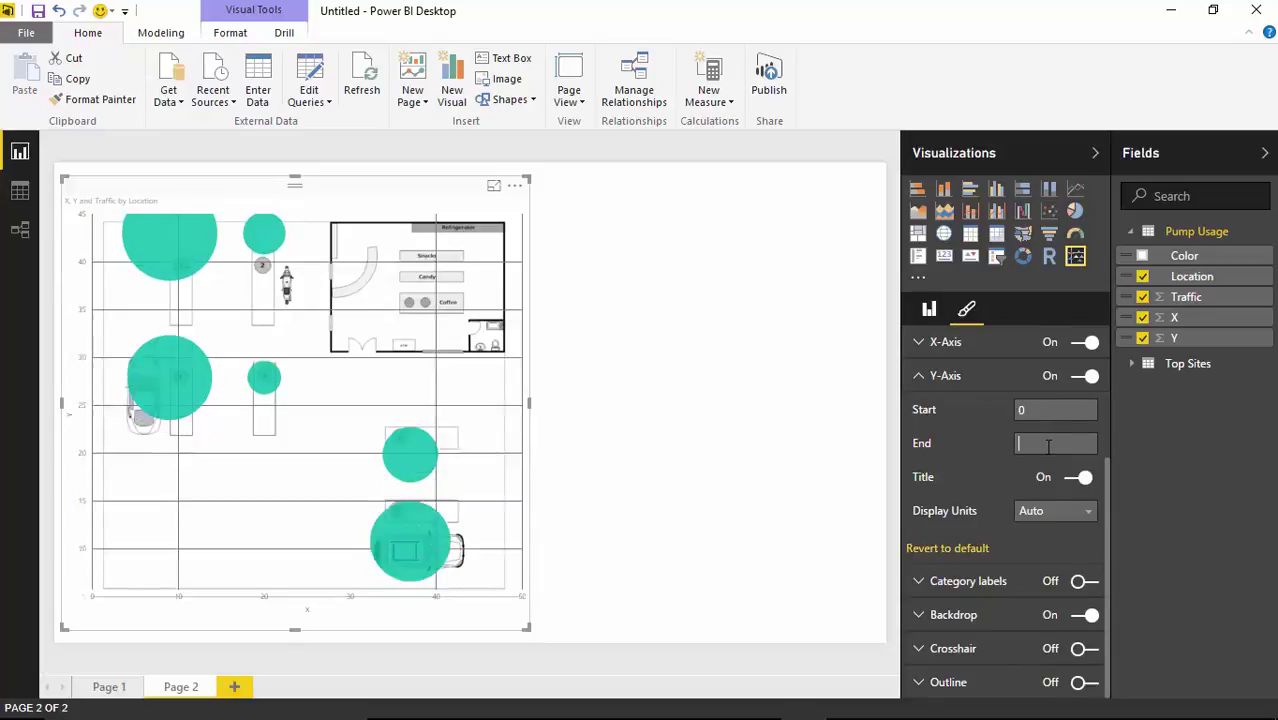
type("50")
left_click(716, 508)
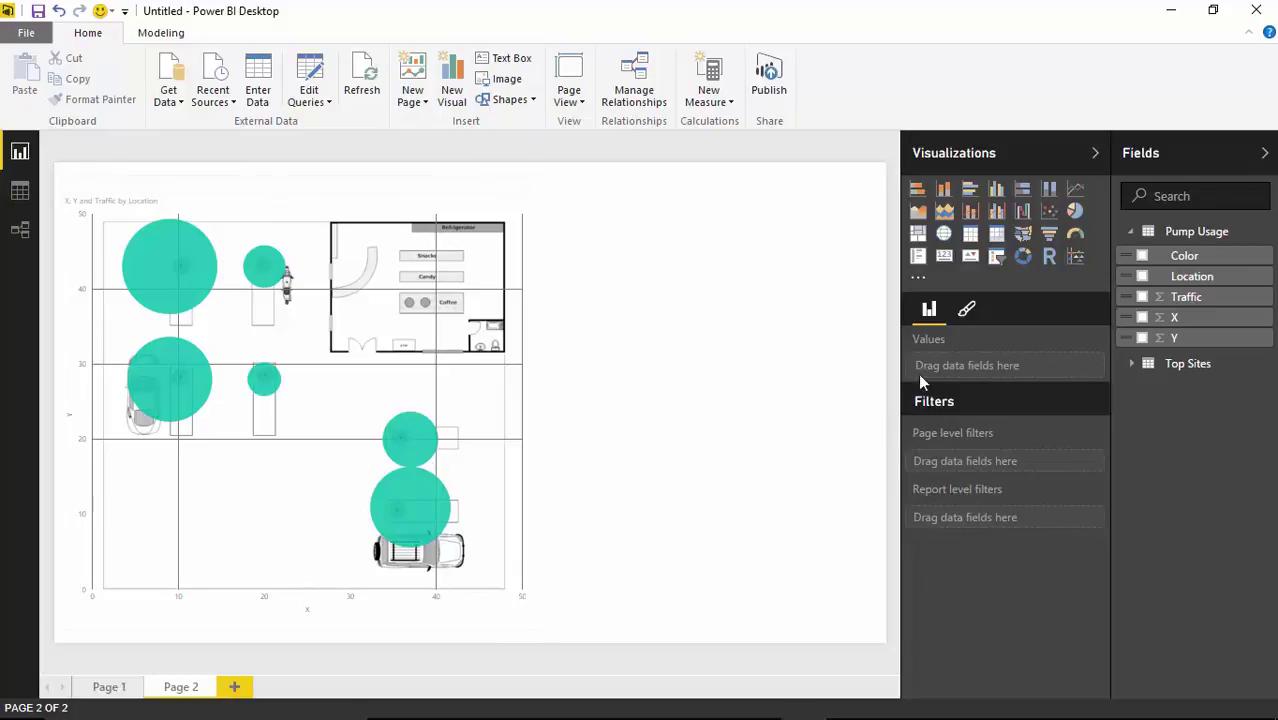
- Turn on the scatter visual's category labels and set their text size to 16 pt
left_click(967, 310)
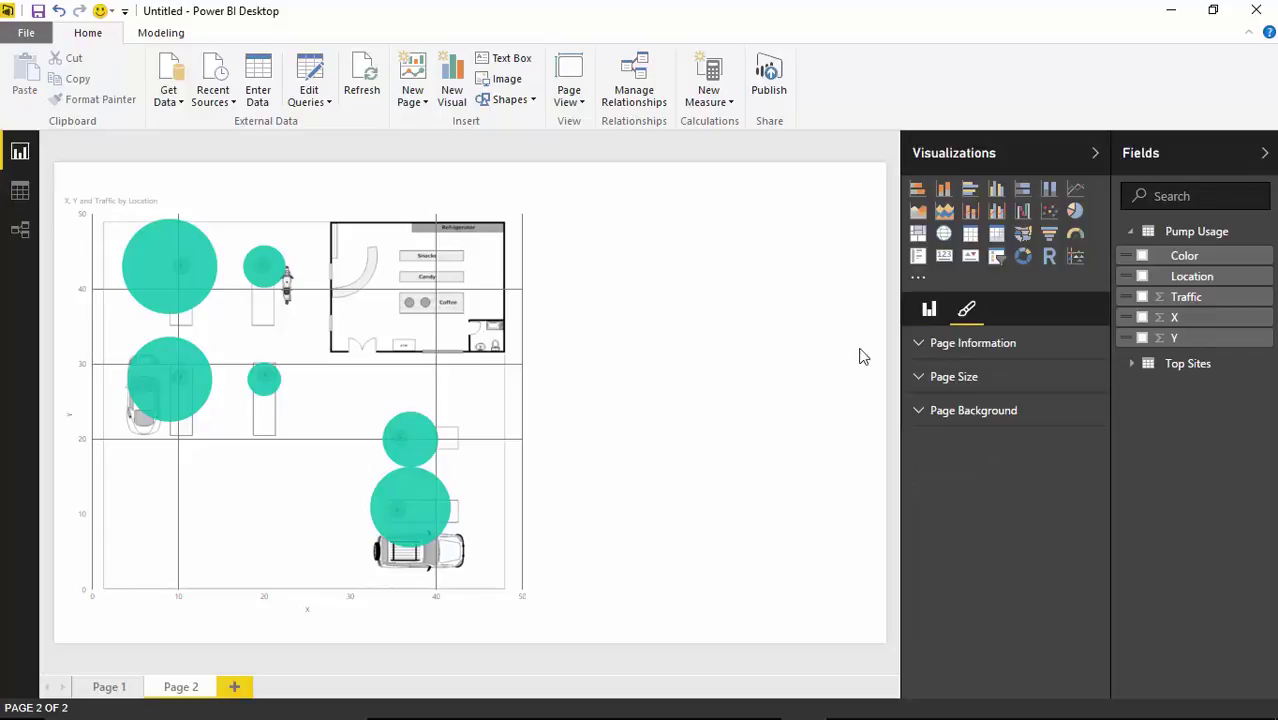
left_click(507, 447)
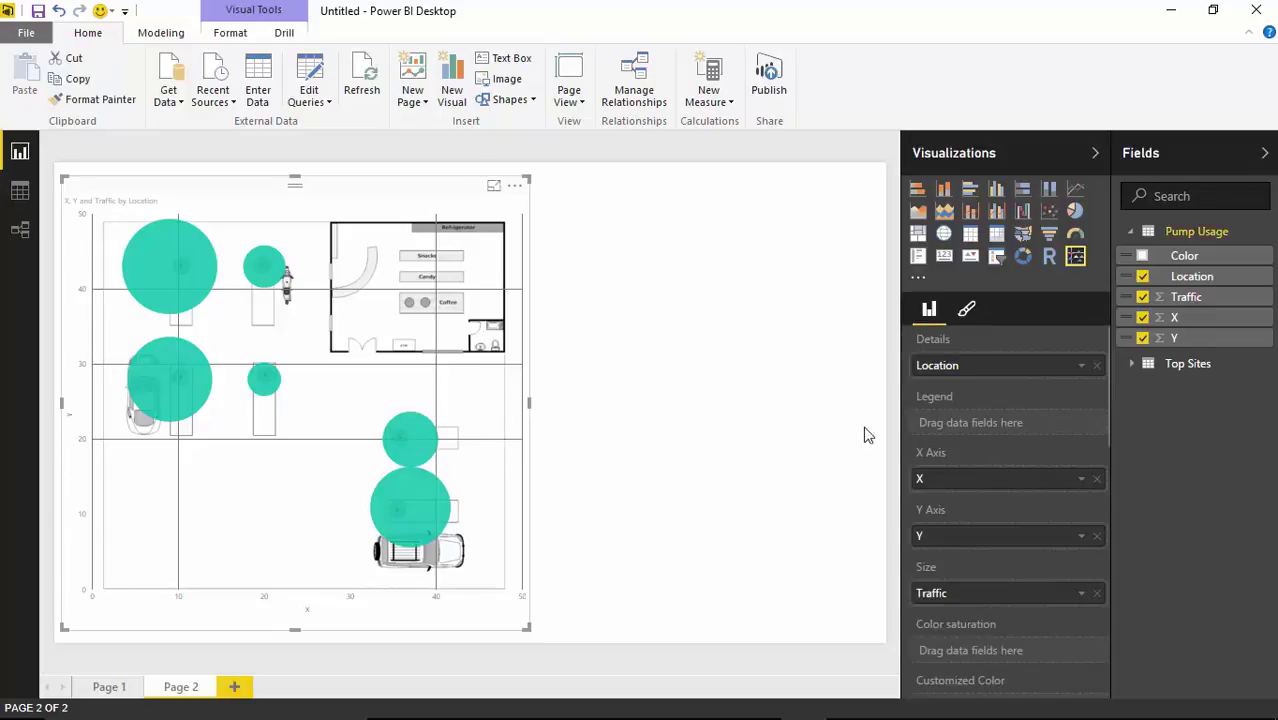
left_click(969, 314)
scroll(1040, 530, "down", 1)
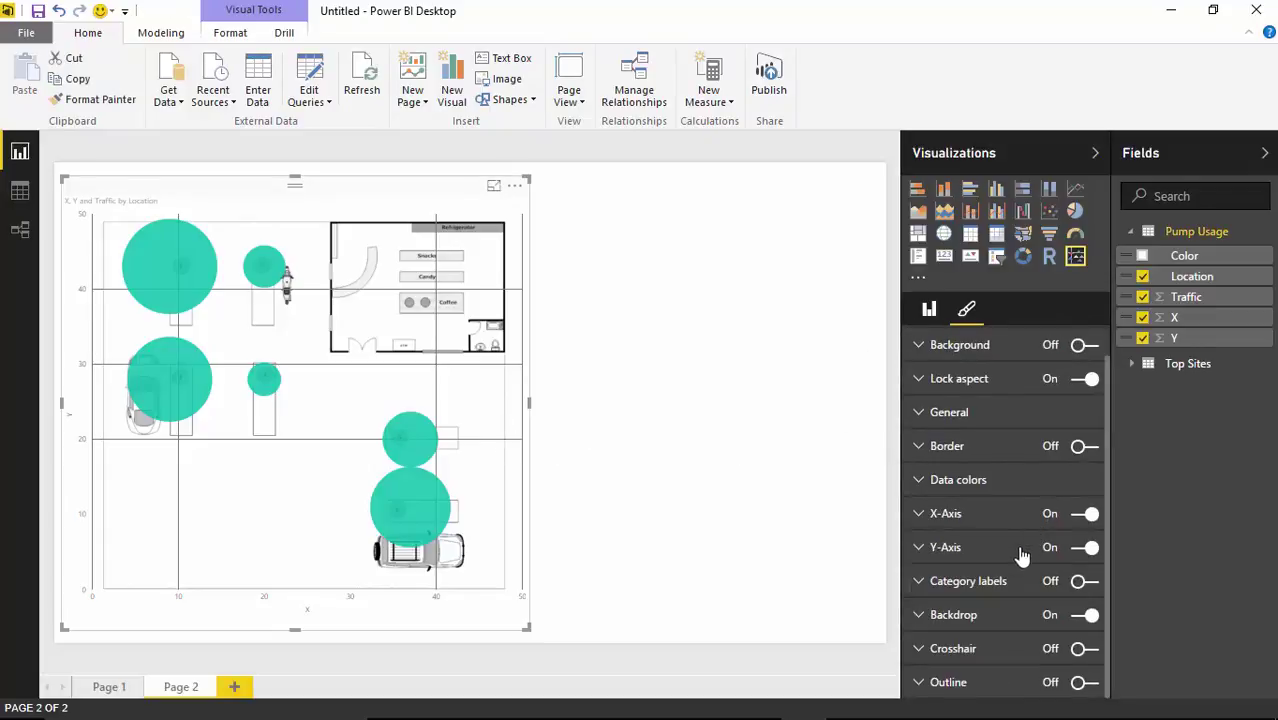
left_click(1080, 582)
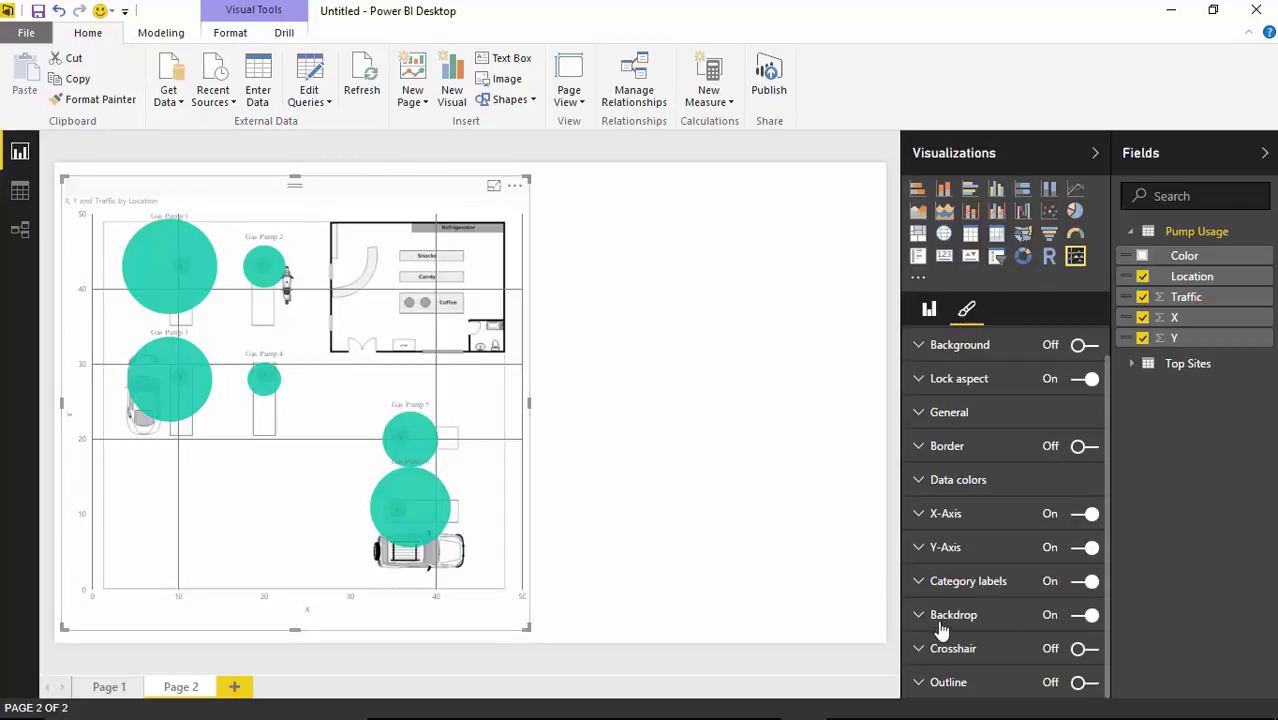
left_click(919, 583)
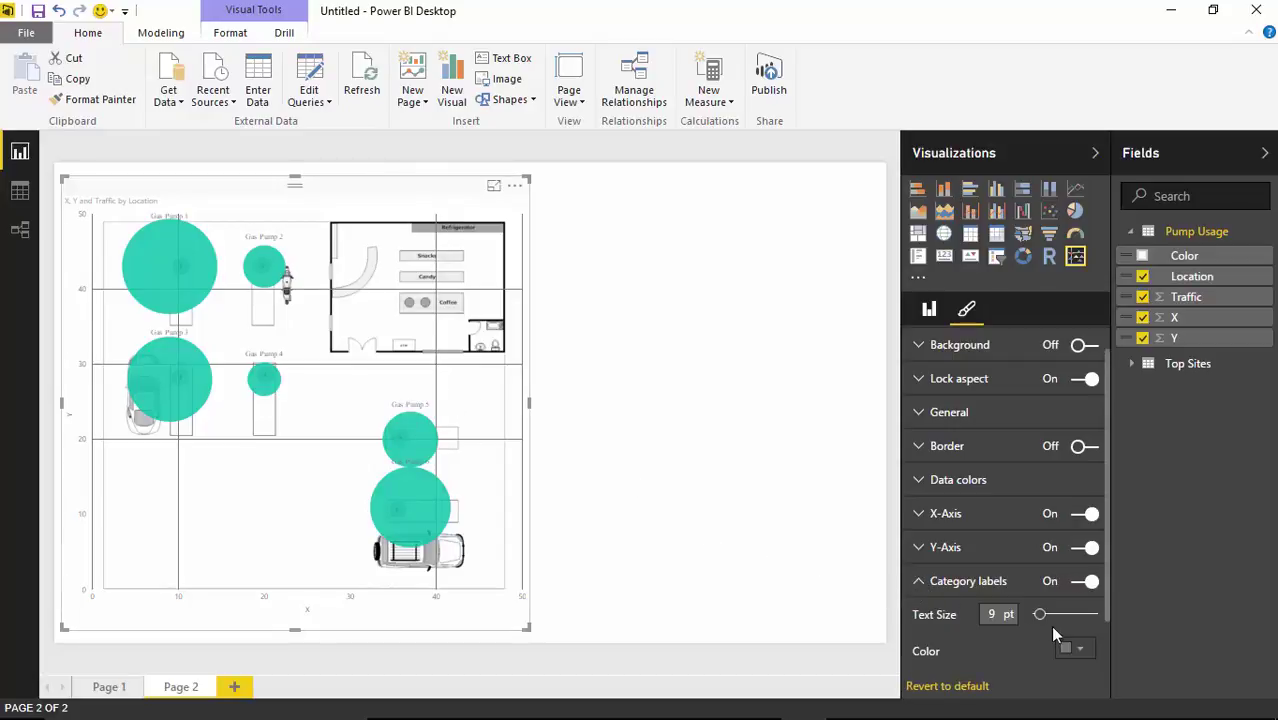
left_click_drag(1043, 620, 1052, 619)
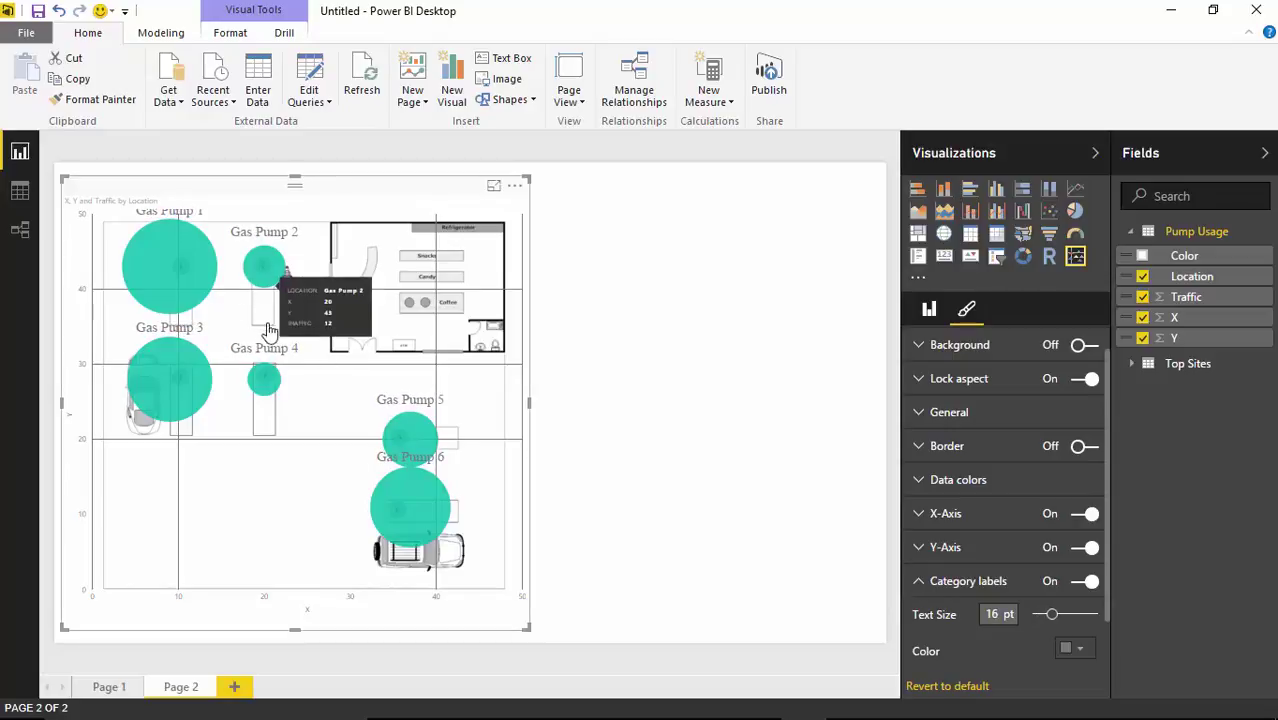
- Change the category labels' text color to black
mouse_move(146, 214)
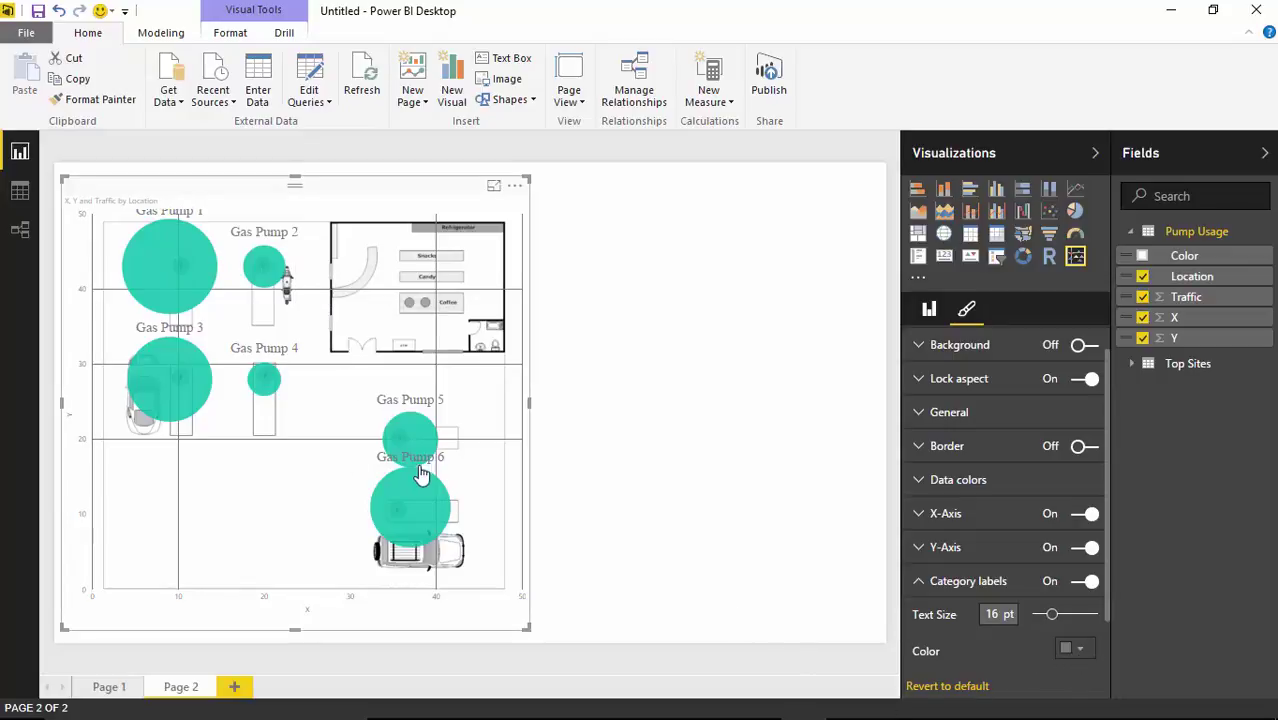
left_click(1077, 648)
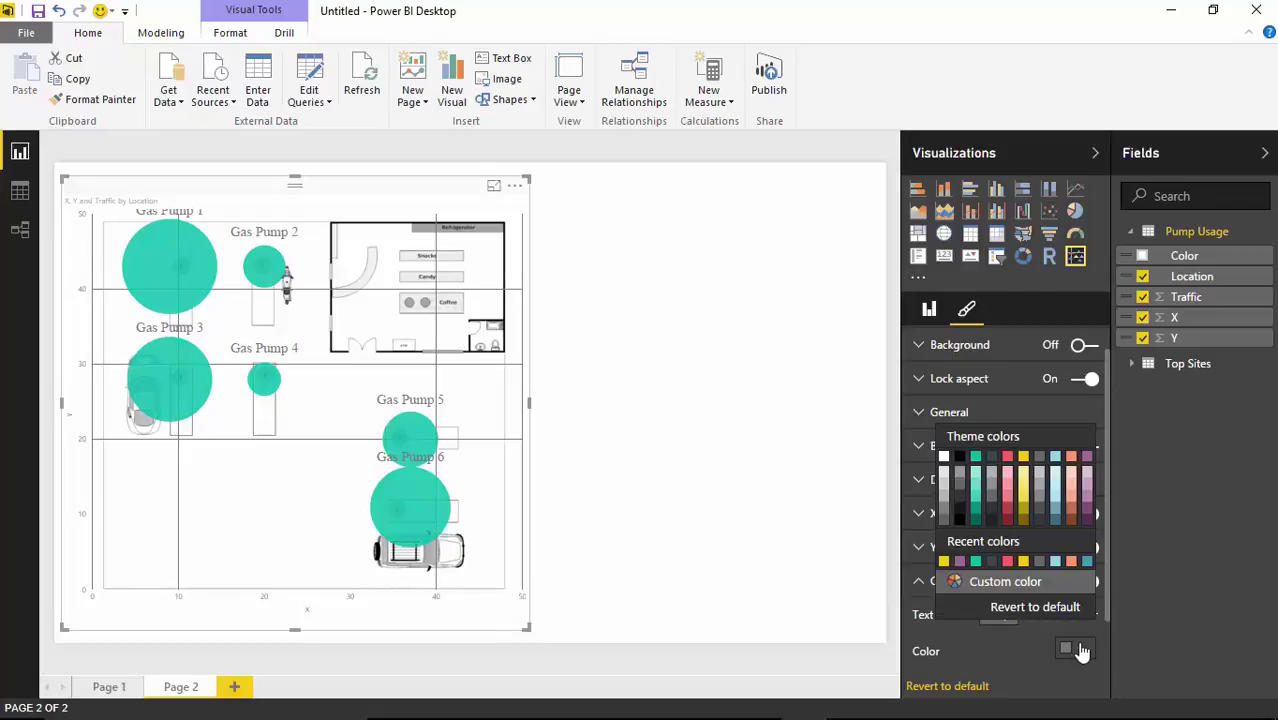
left_click(959, 458)
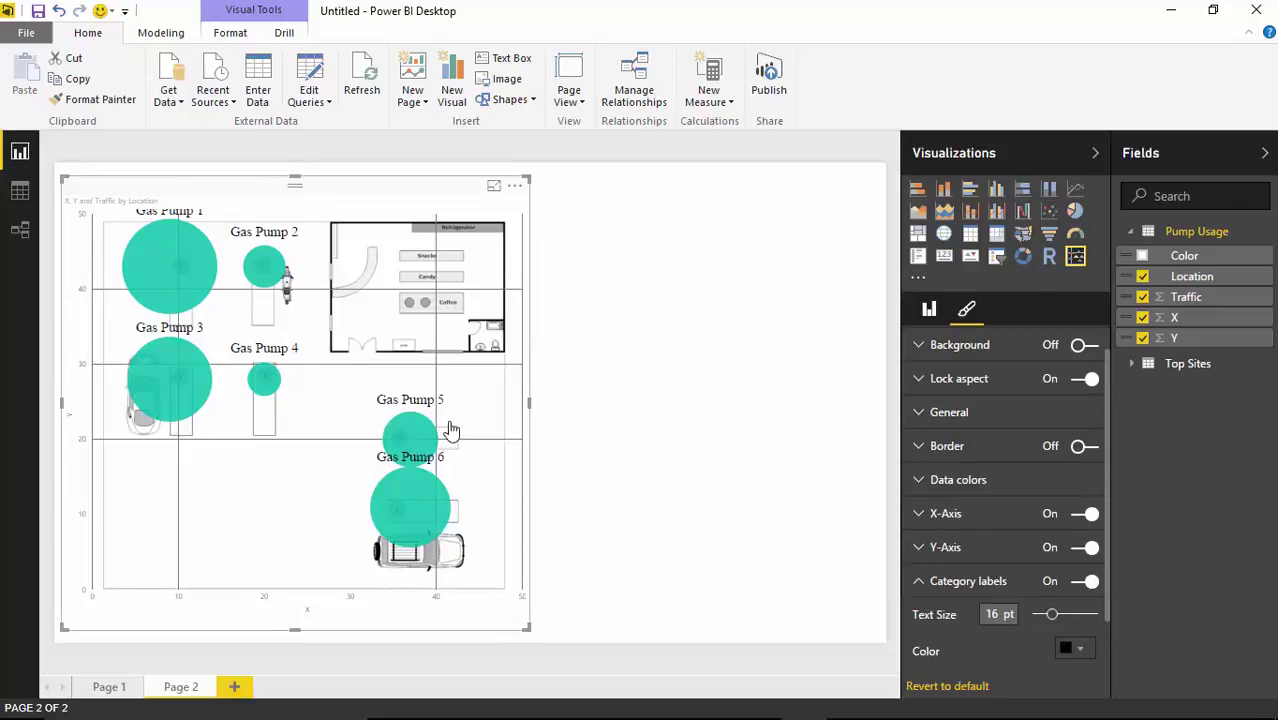
left_click(613, 557)
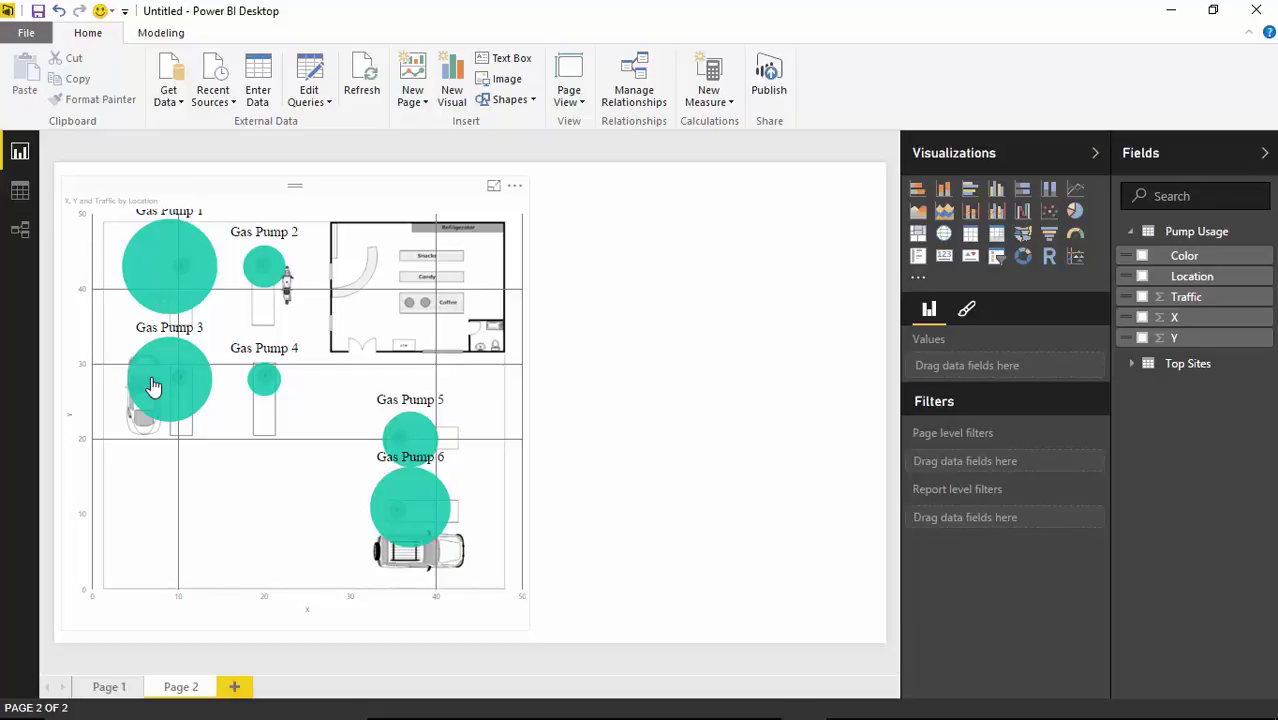
- Examine the Pump Usage data table, including the Color value of each pump, and return to the report page
mouse_move(398, 447)
left_click(20, 192)
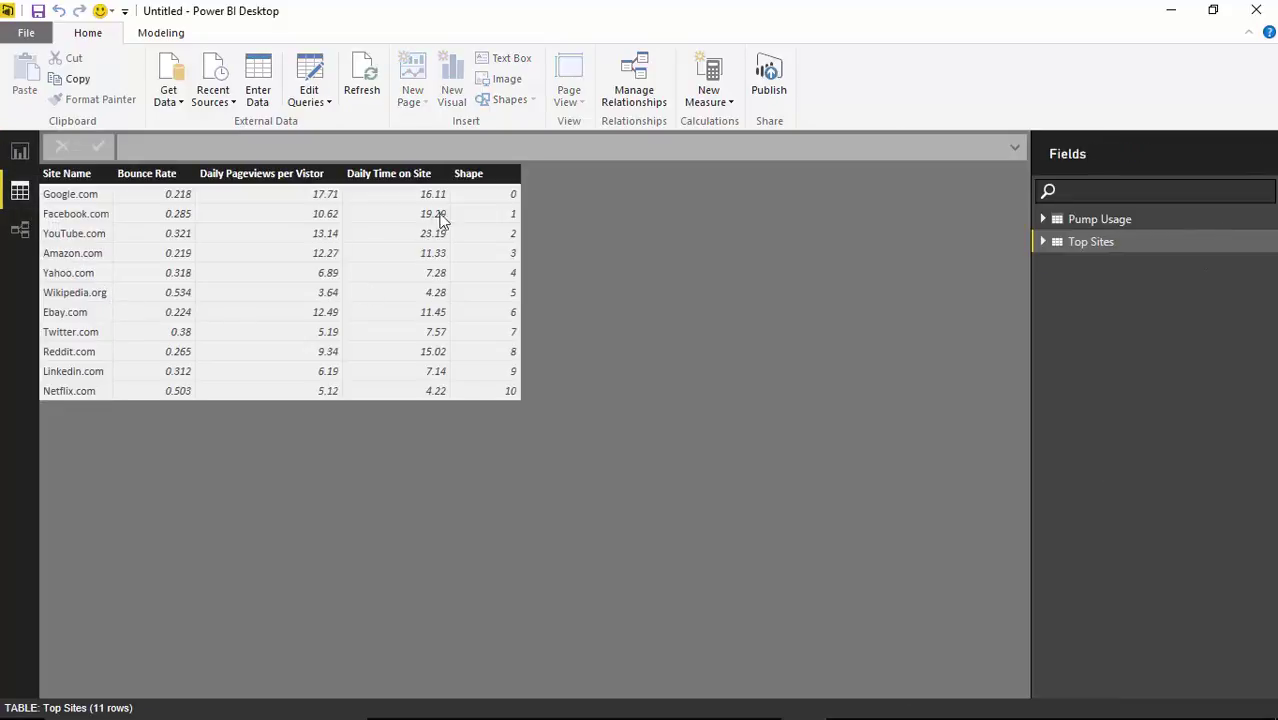
left_click(1083, 221)
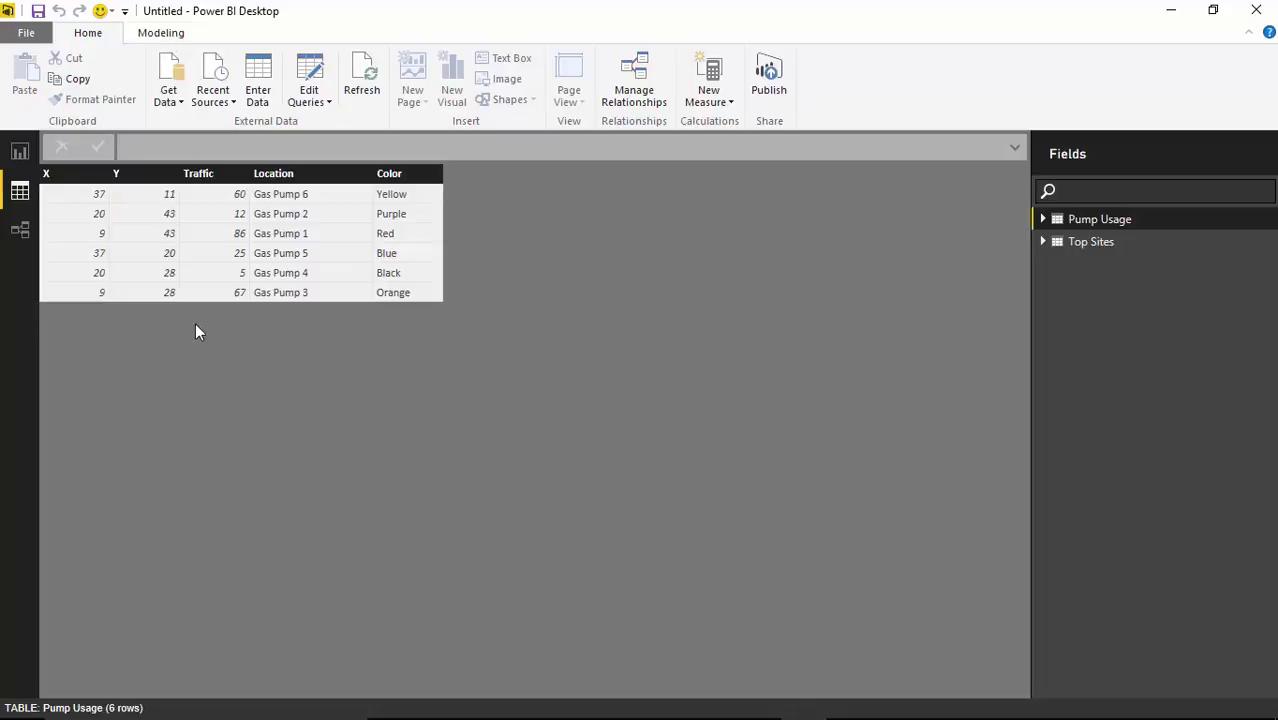
left_click(20, 151)
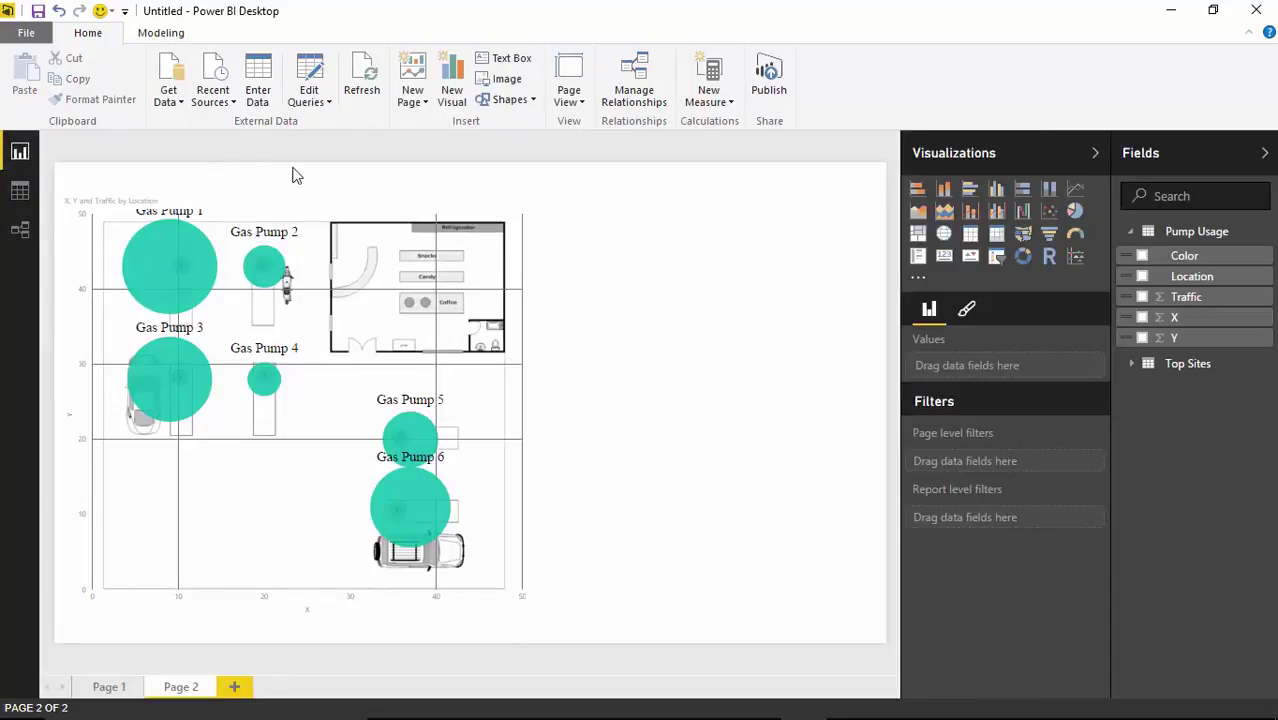
- Create a measure in Pump Usage defined as Color Measure = FIRSTNONBLANK('Pump Usage'[Color], 'Pump Usage'[Color])
left_click(166, 33)
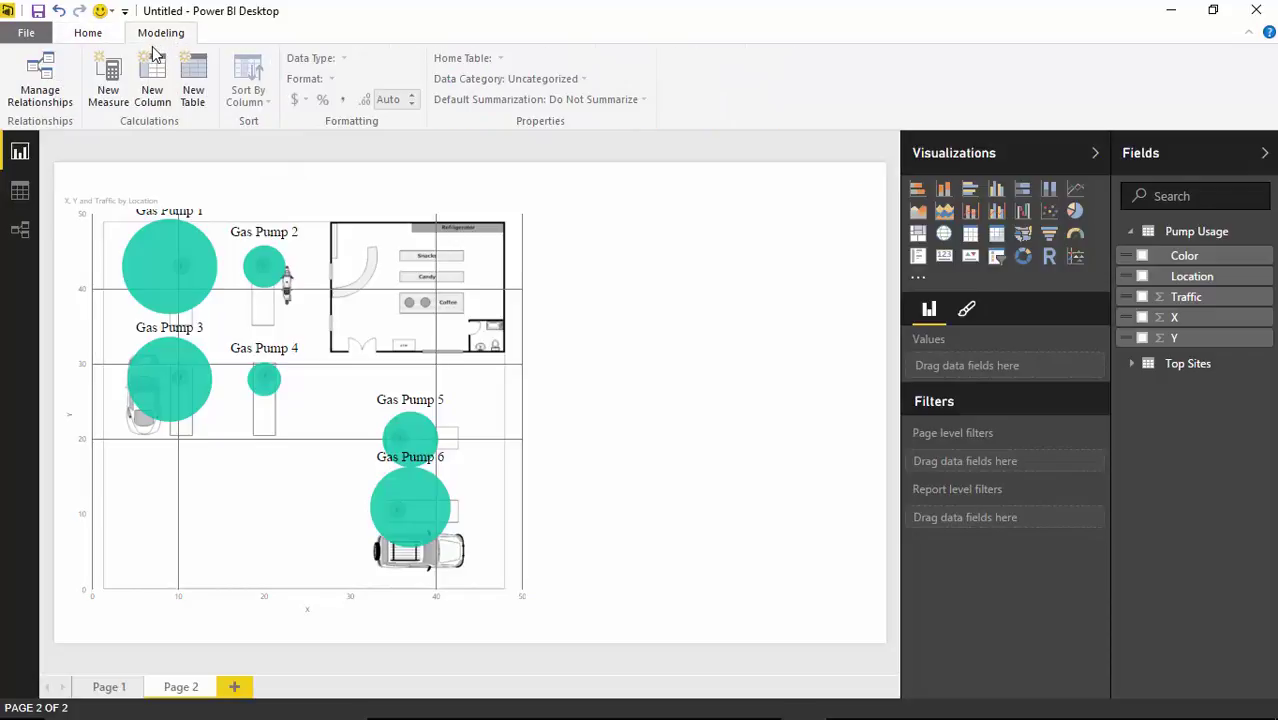
left_click(113, 98)
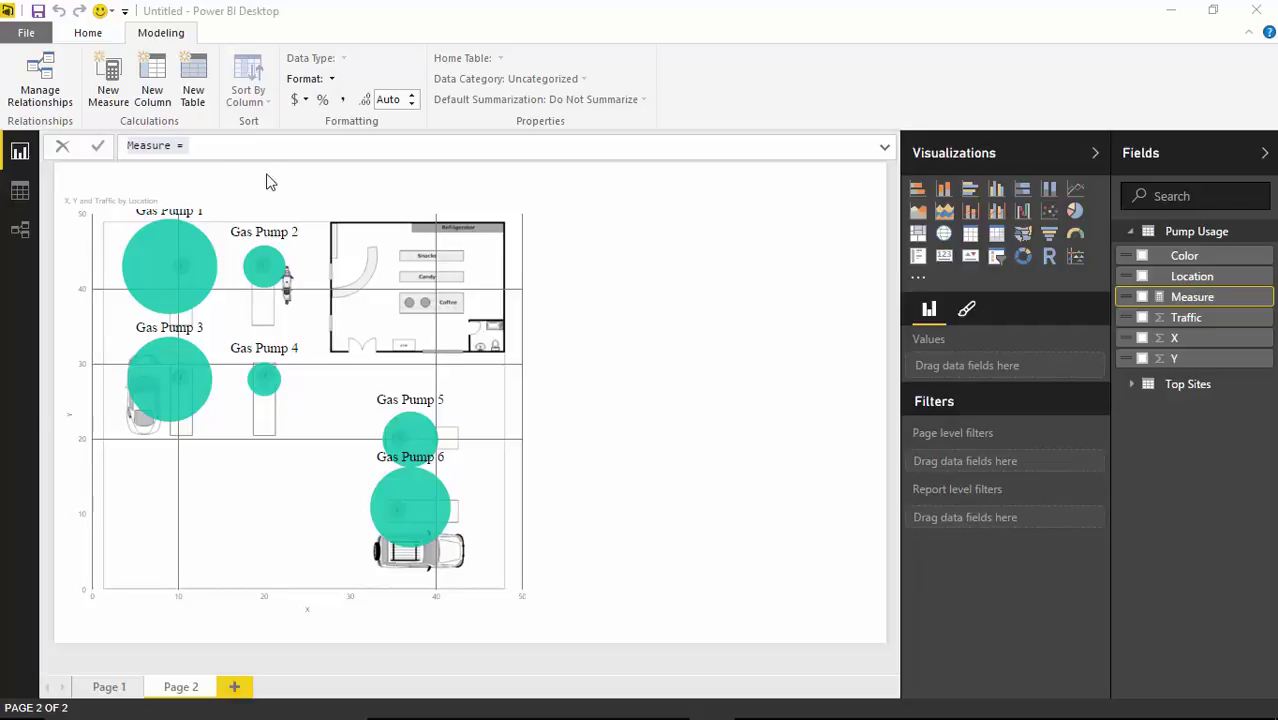
left_click(220, 145)
left_click_drag(220, 140, 100, 147)
type("Color Measure = FIRSTNONBLANK('Pump Usage'[Color], 'Pump Usage'[Color])")
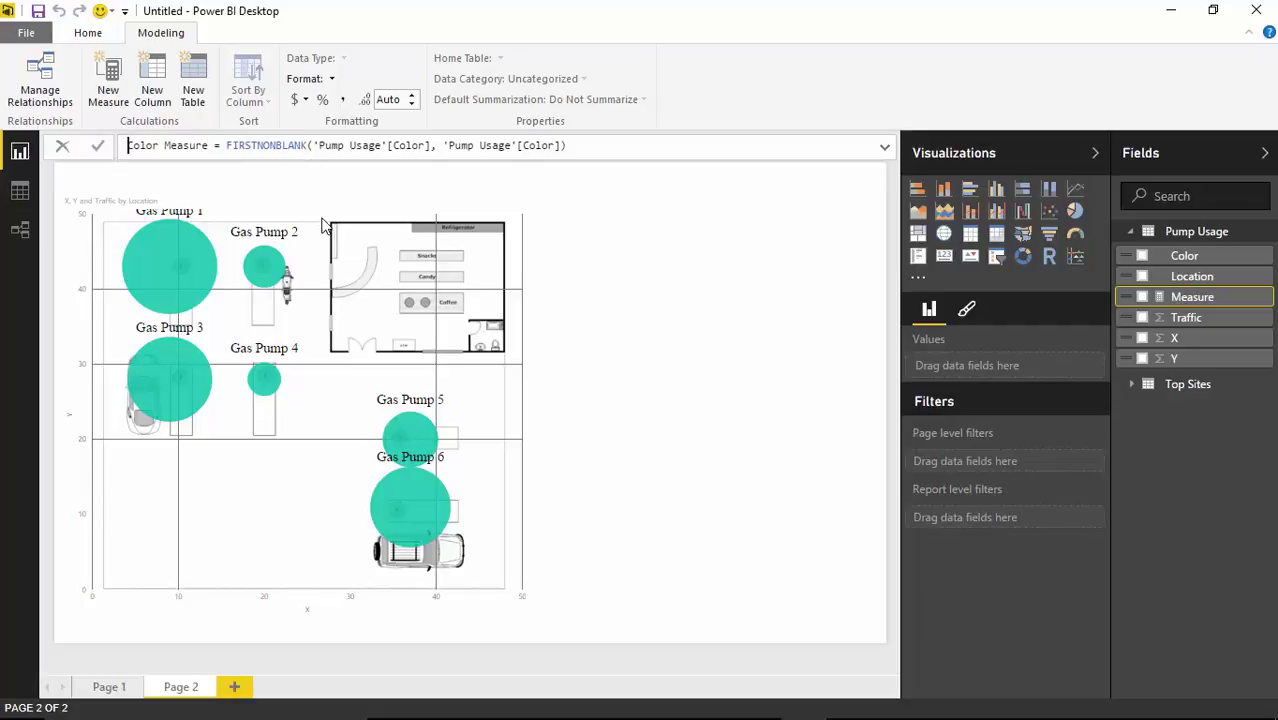
left_click(493, 199)
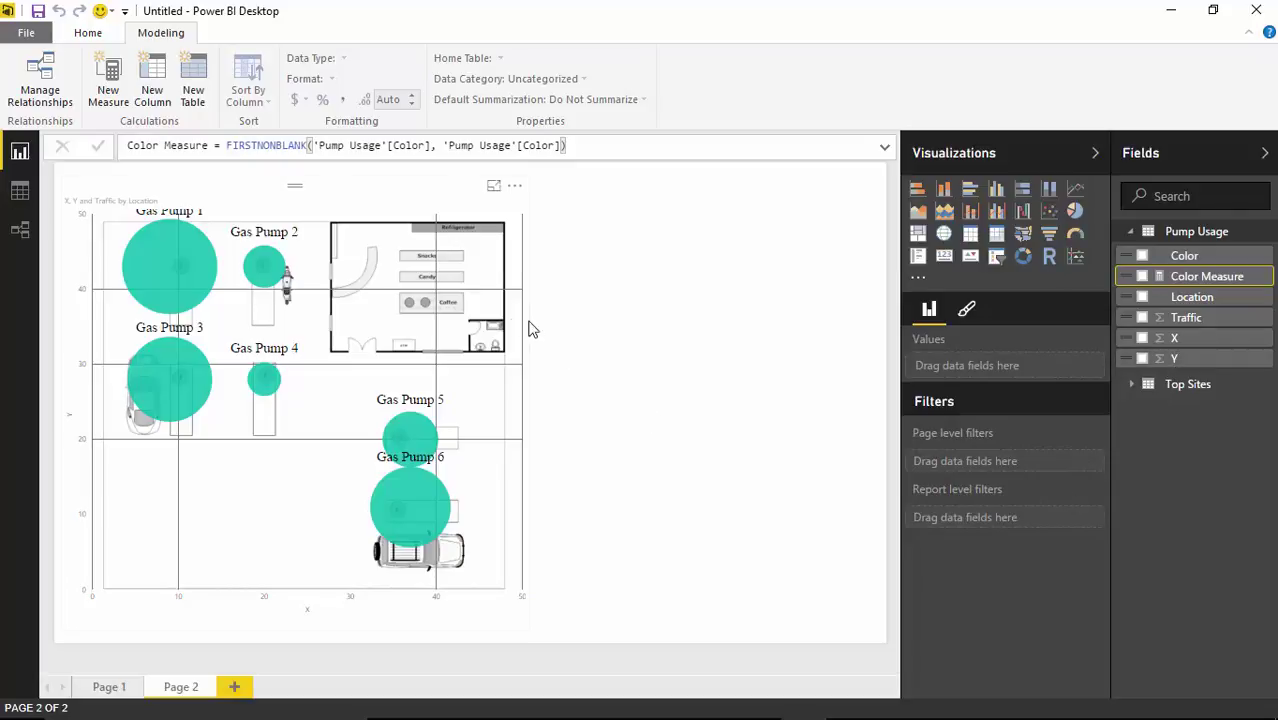
- Assign Color Measure to the gas station scatter visual's Customized Color
left_click(497, 310)
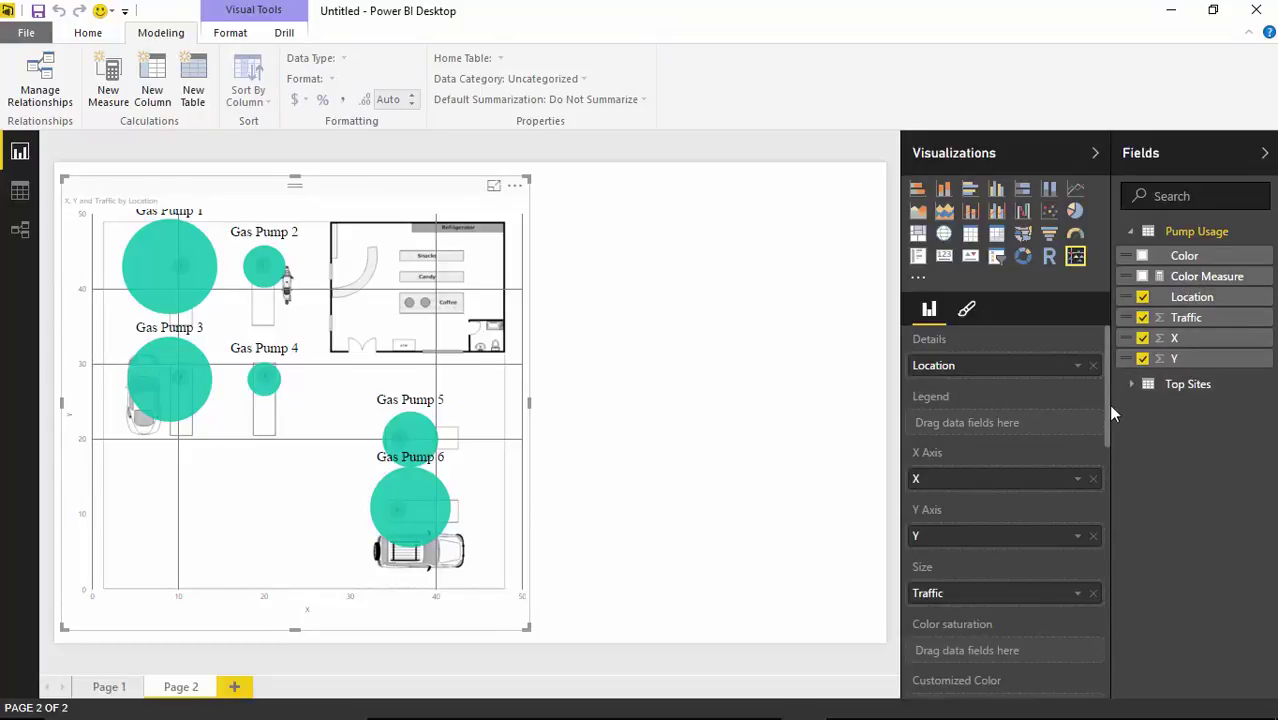
left_click_drag(1107, 433, 1103, 496)
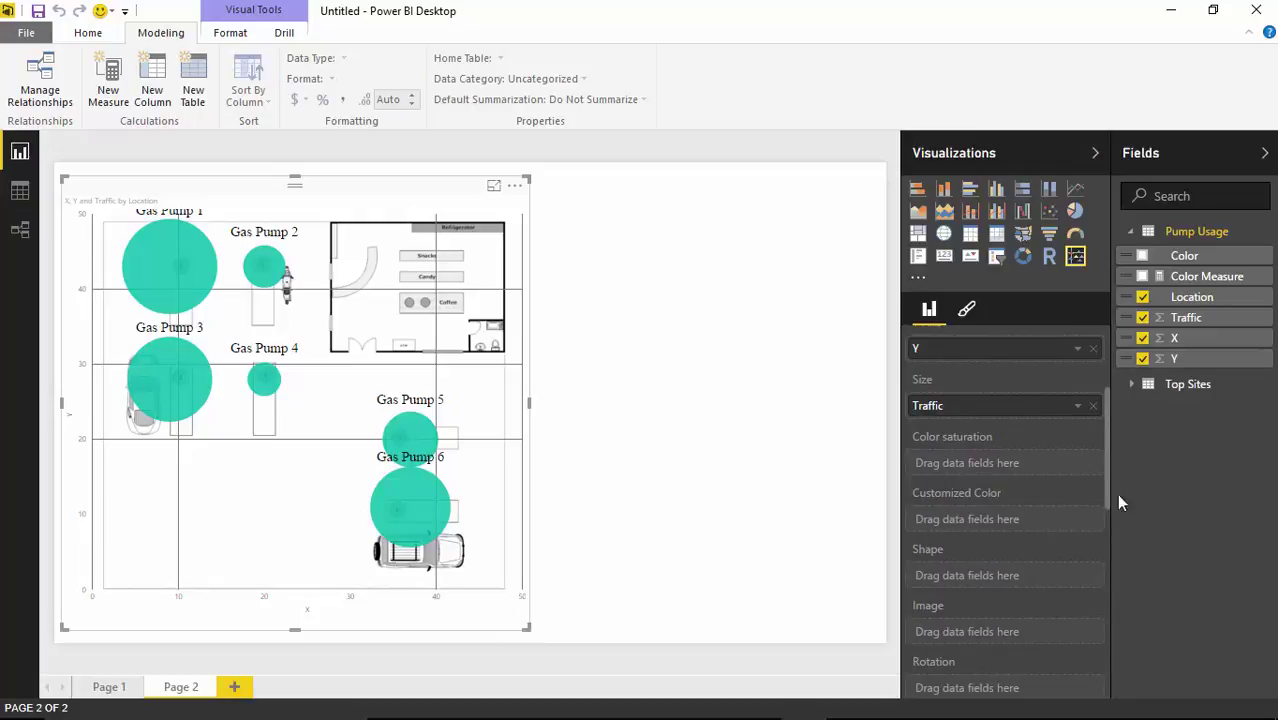
left_click_drag(1182, 279, 1037, 520)
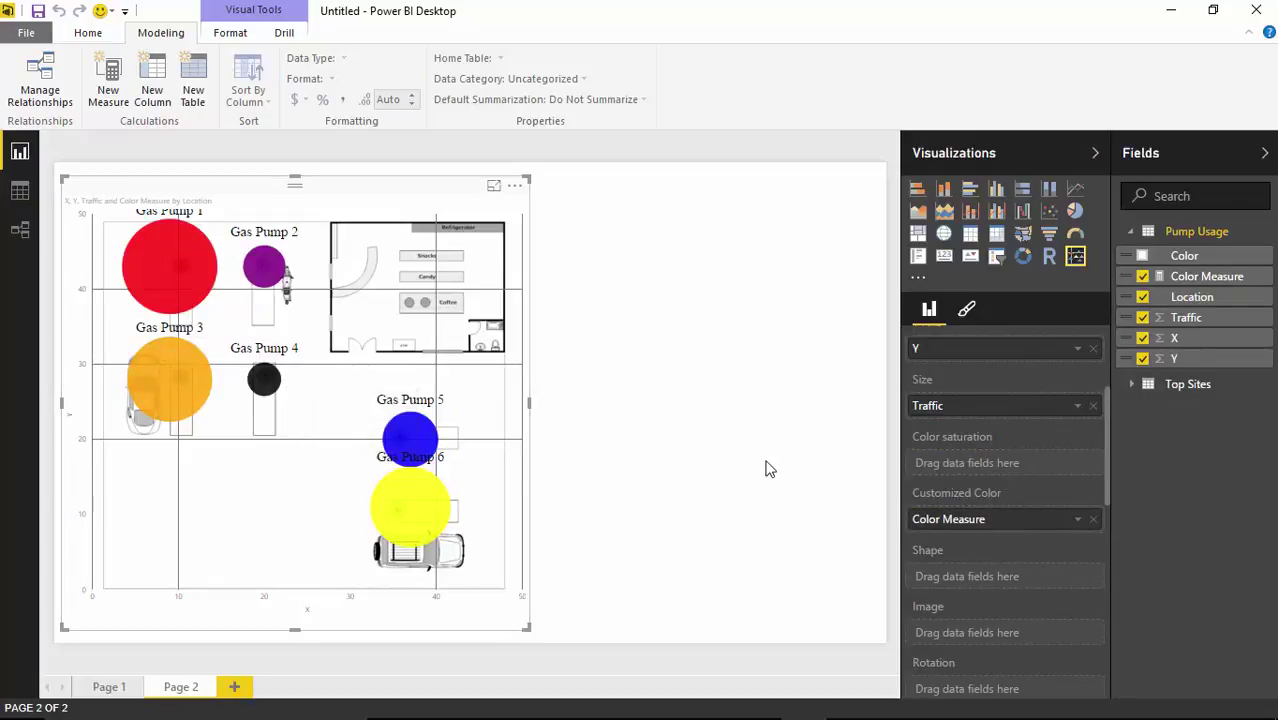
- Show the gas station scatter visual in focus mode and compare its pump bubbles with the rows of the Pump Usage data table
left_click(493, 190)
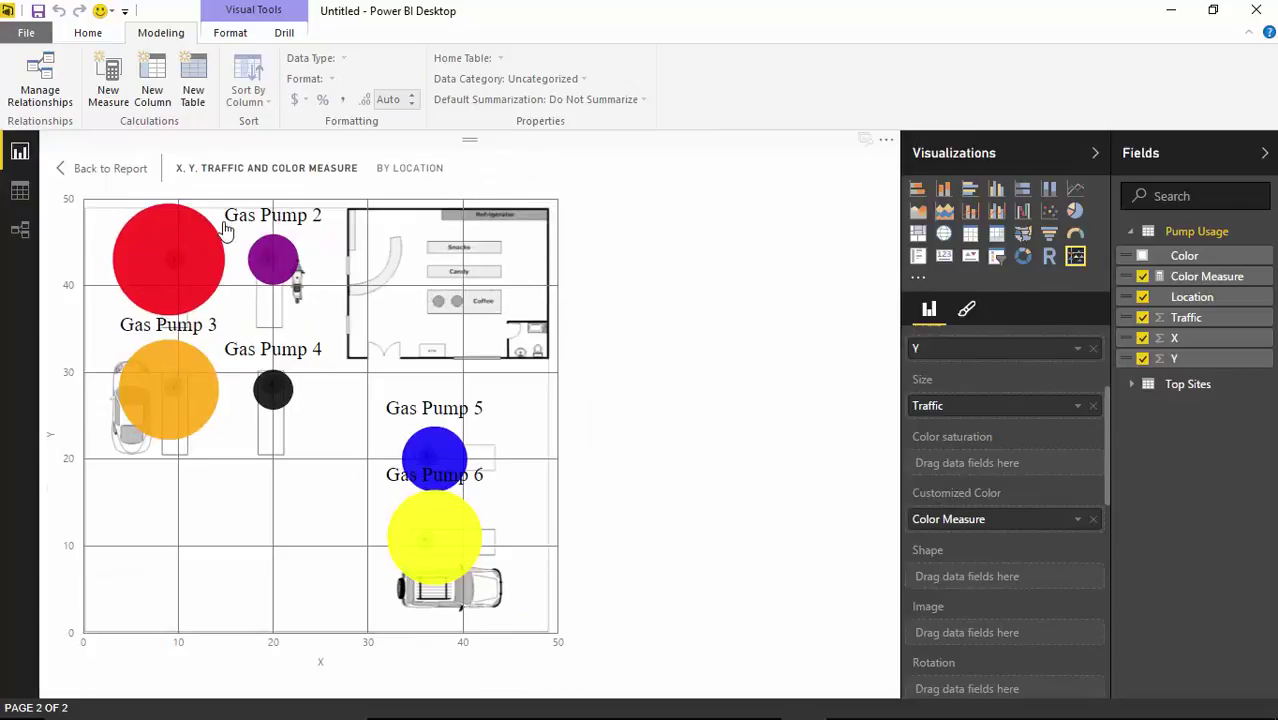
mouse_move(166, 258)
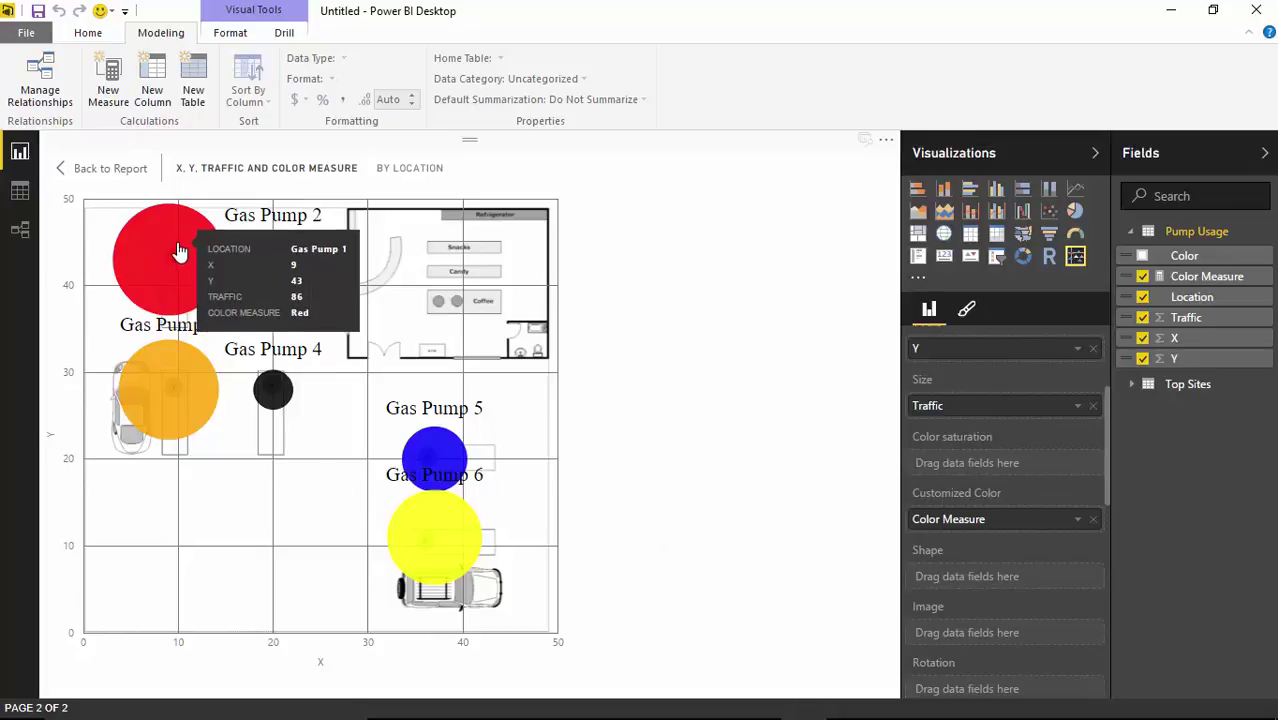
mouse_move(194, 447)
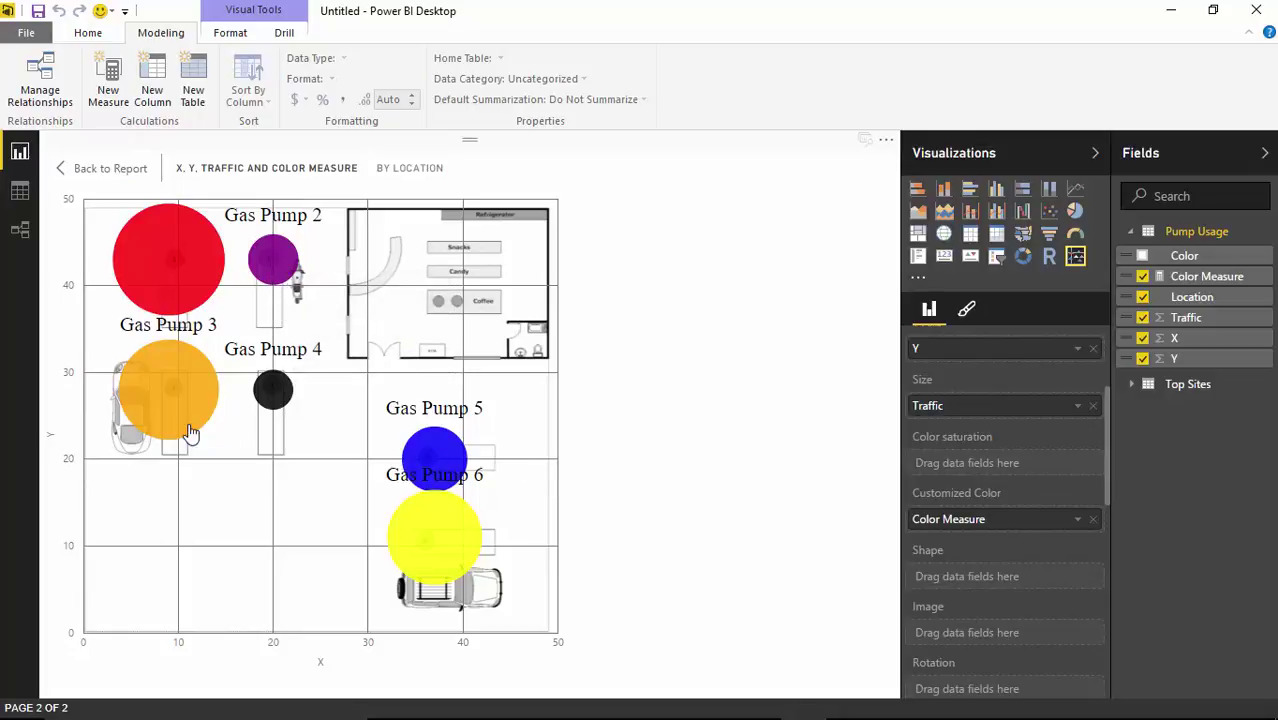
mouse_move(176, 323)
left_click(20, 191)
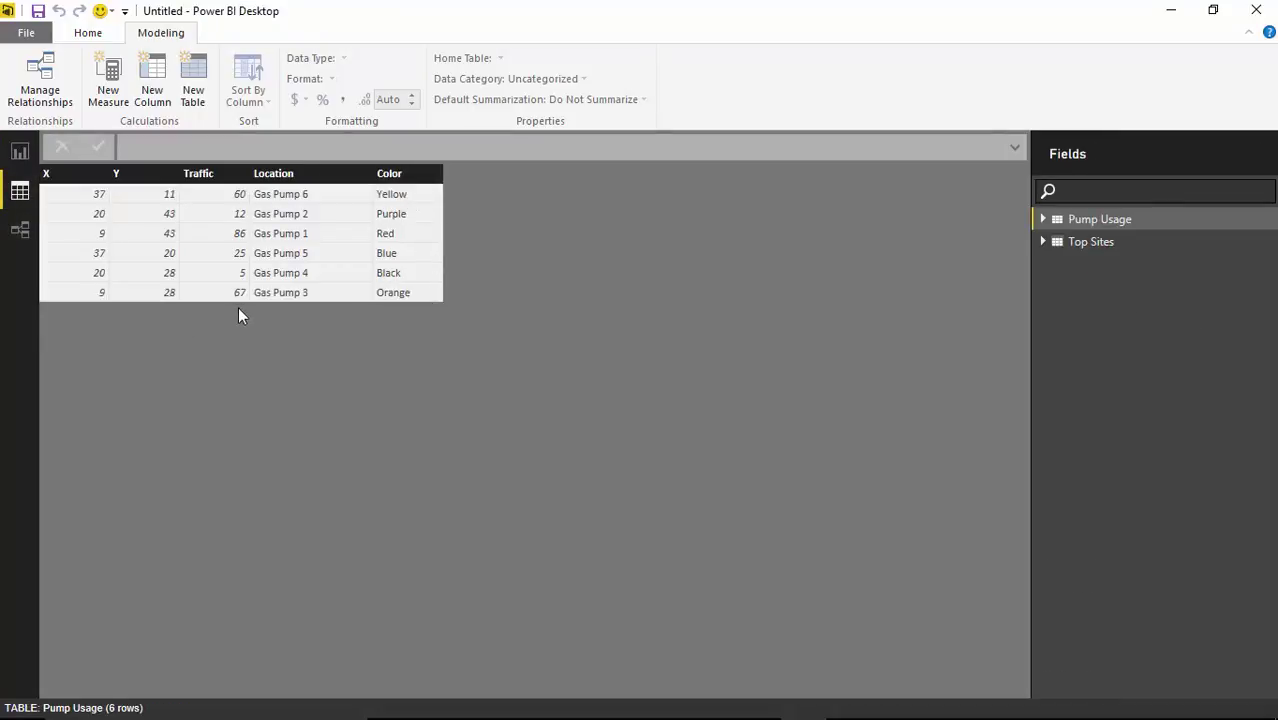
left_click(20, 151)
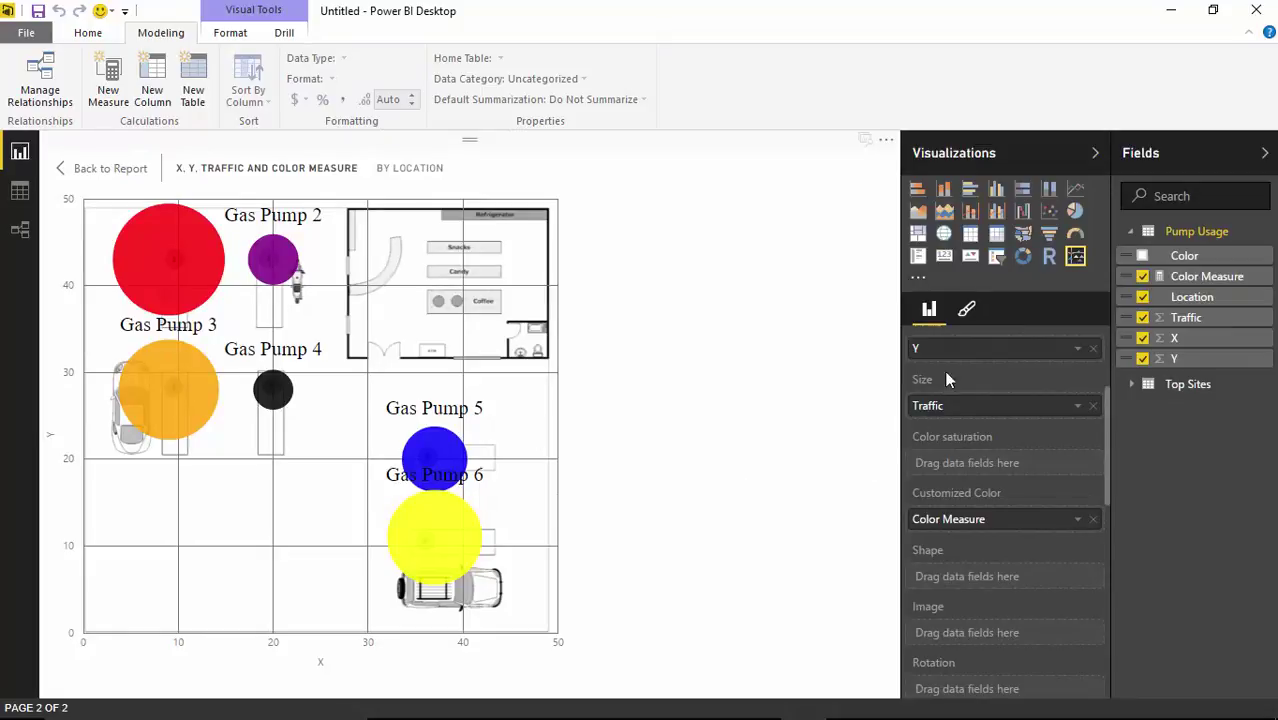
- Turn on the Crosshair option for the gas station scatter visual and expand its settings
left_click(967, 314)
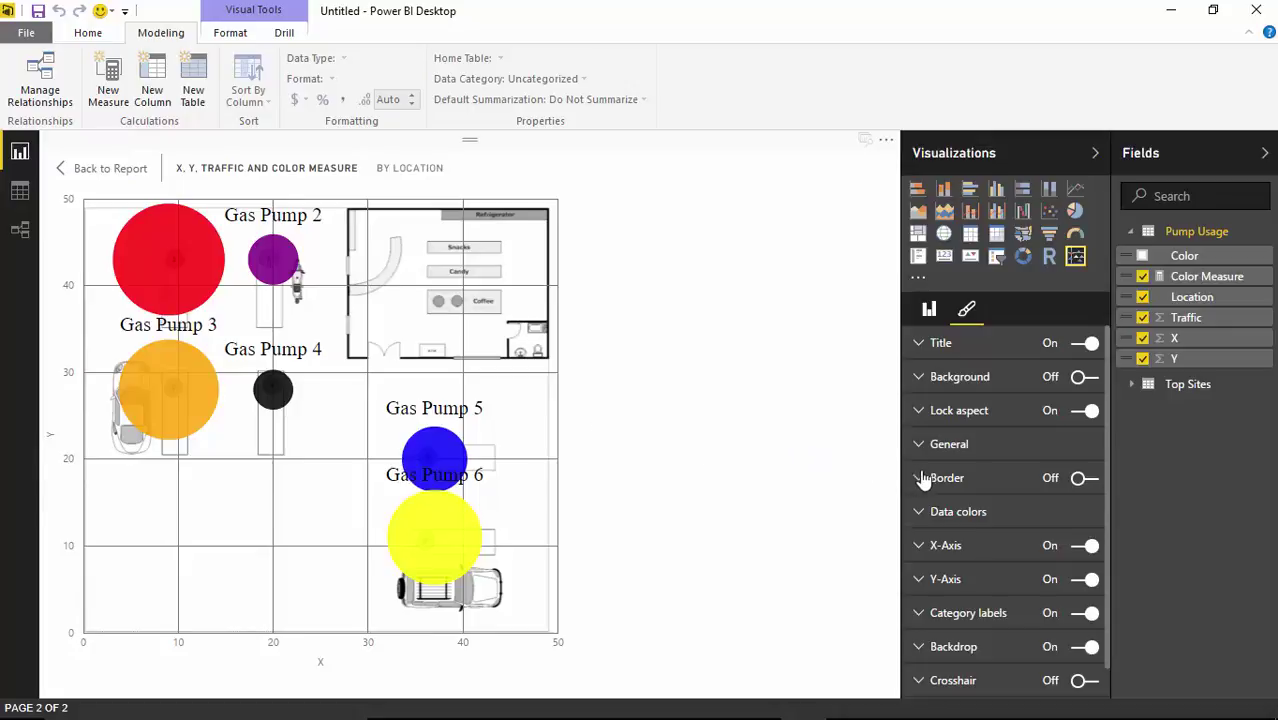
scroll(1030, 533, "down", 1)
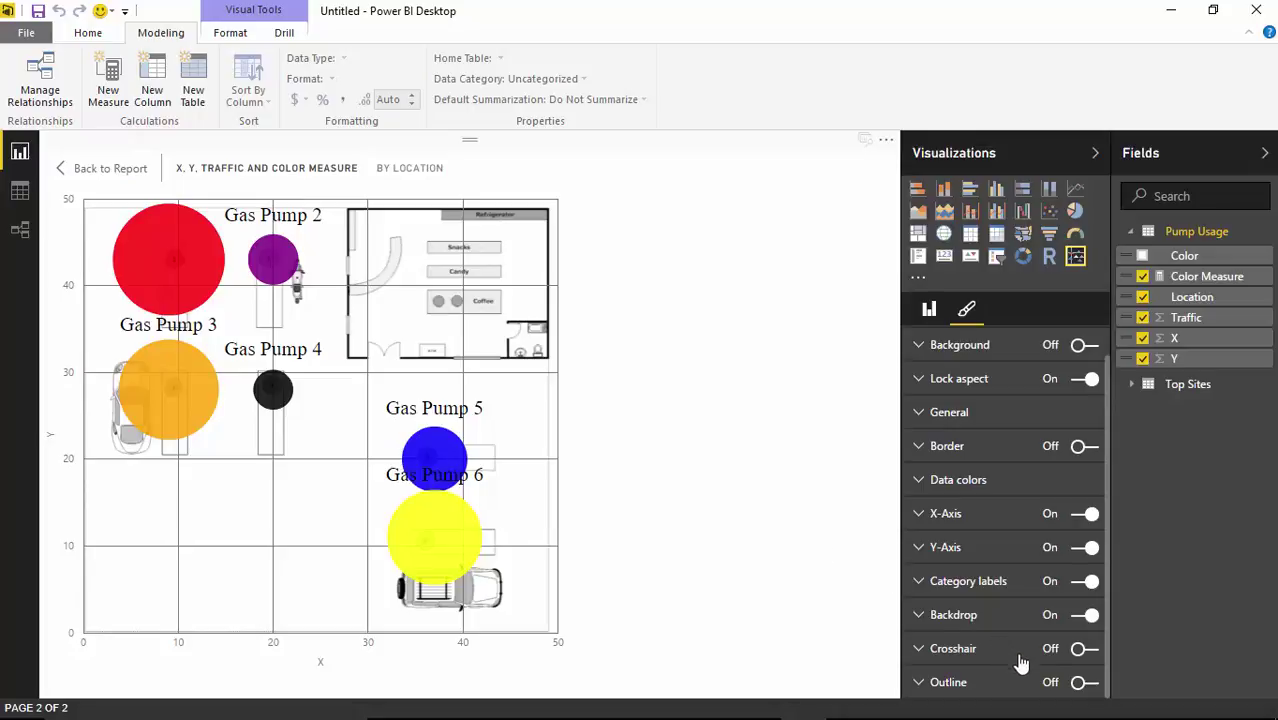
left_click(1081, 651)
left_click(918, 651)
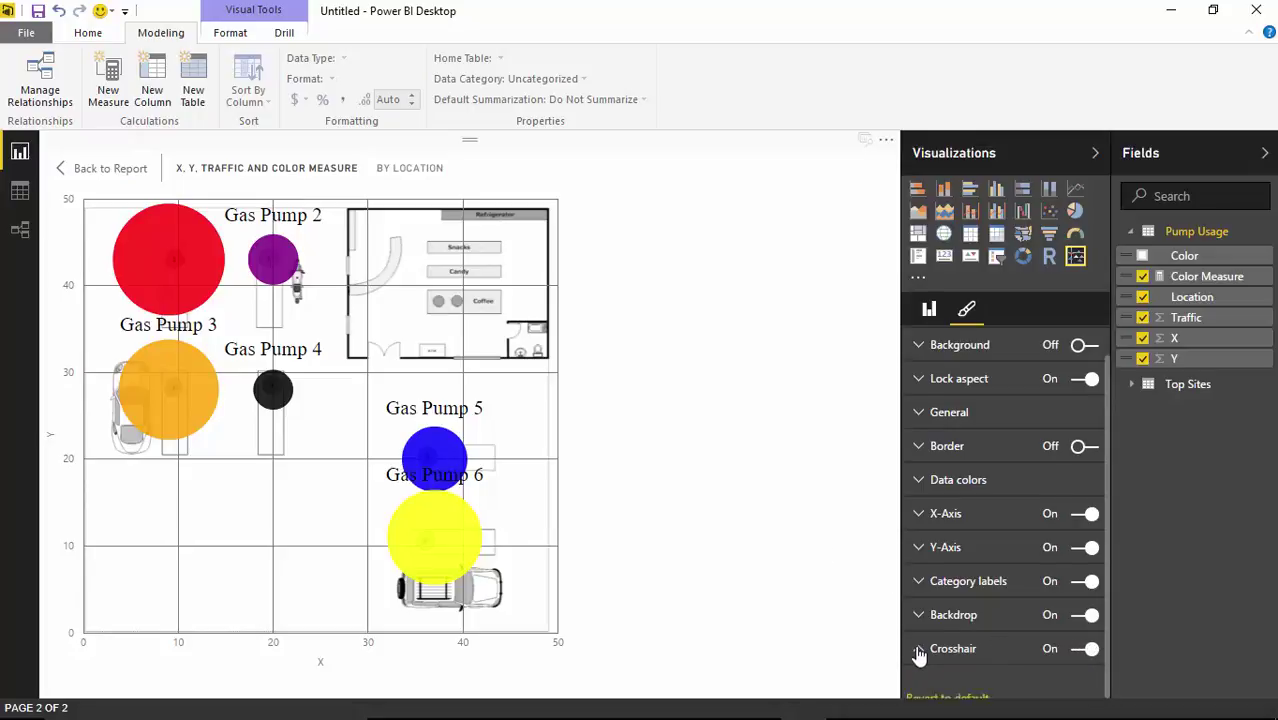